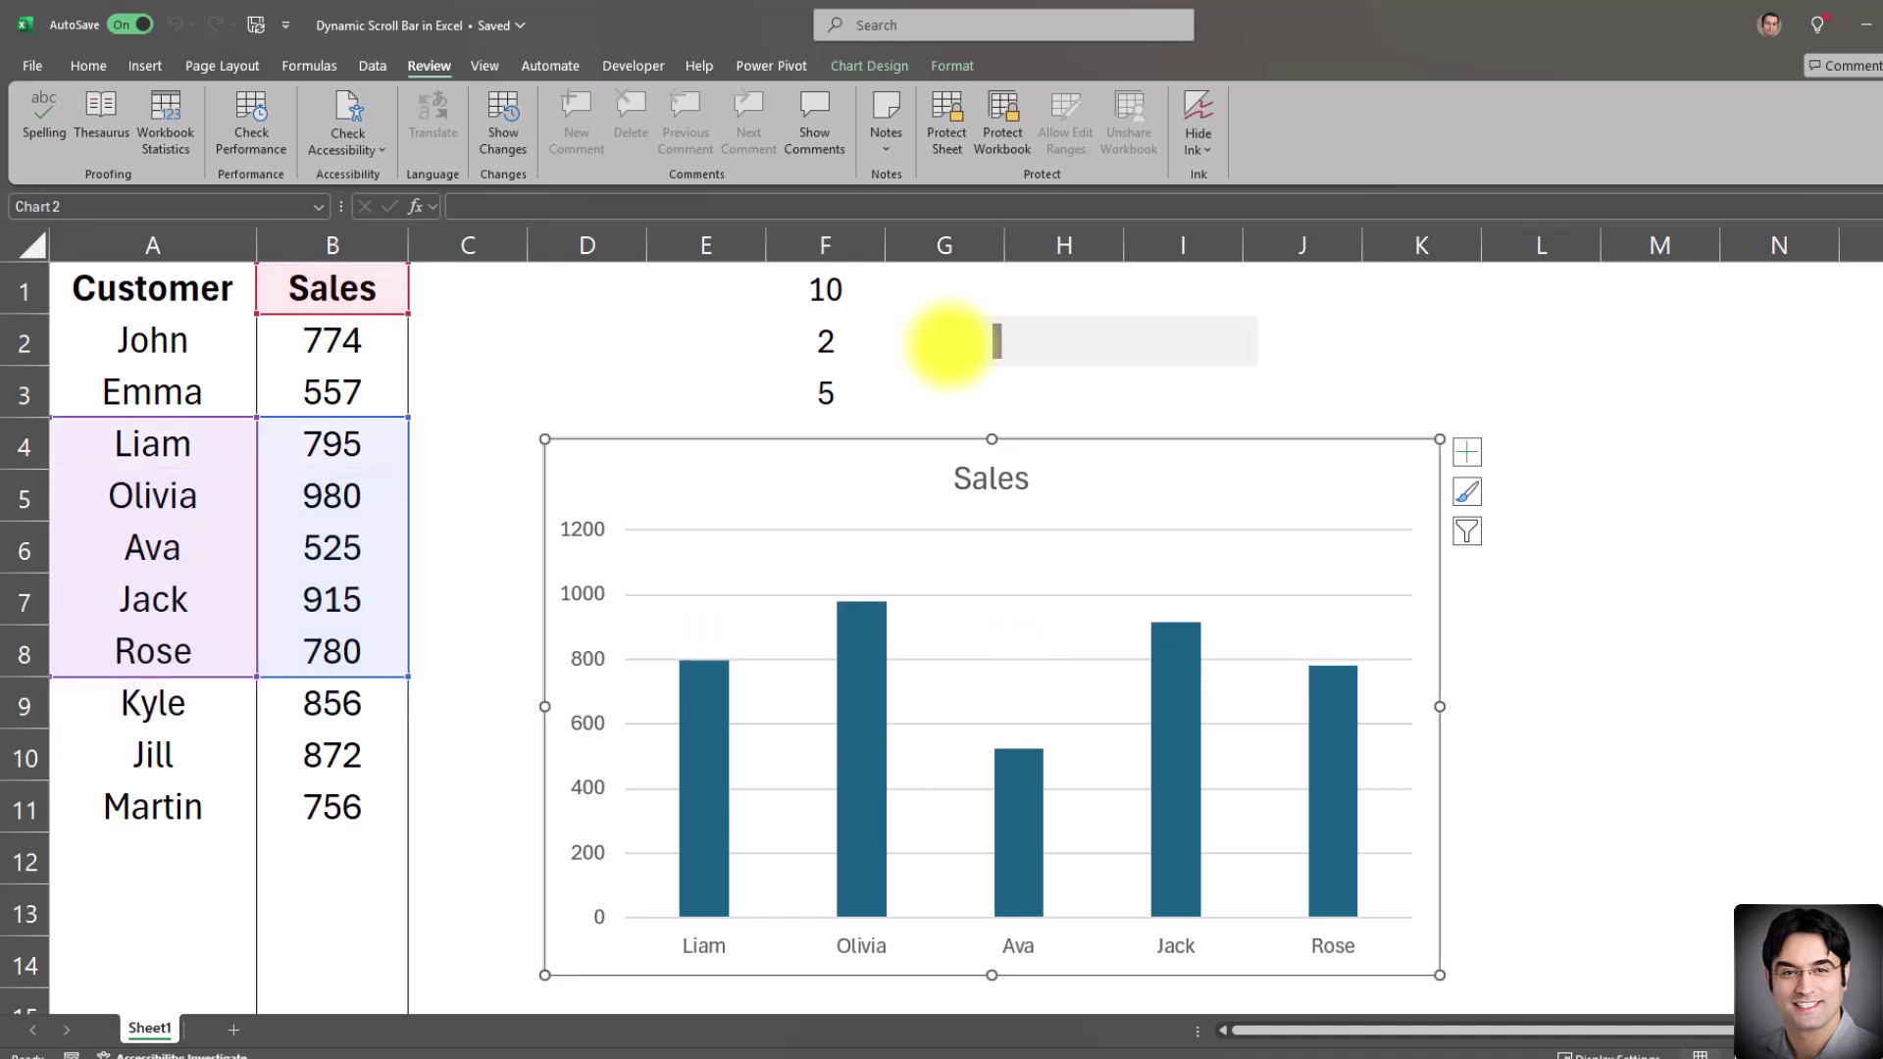
Step: Test the finished scroll bar by moving the sales chart's five-customer window back toward the first customers
click(947, 343)
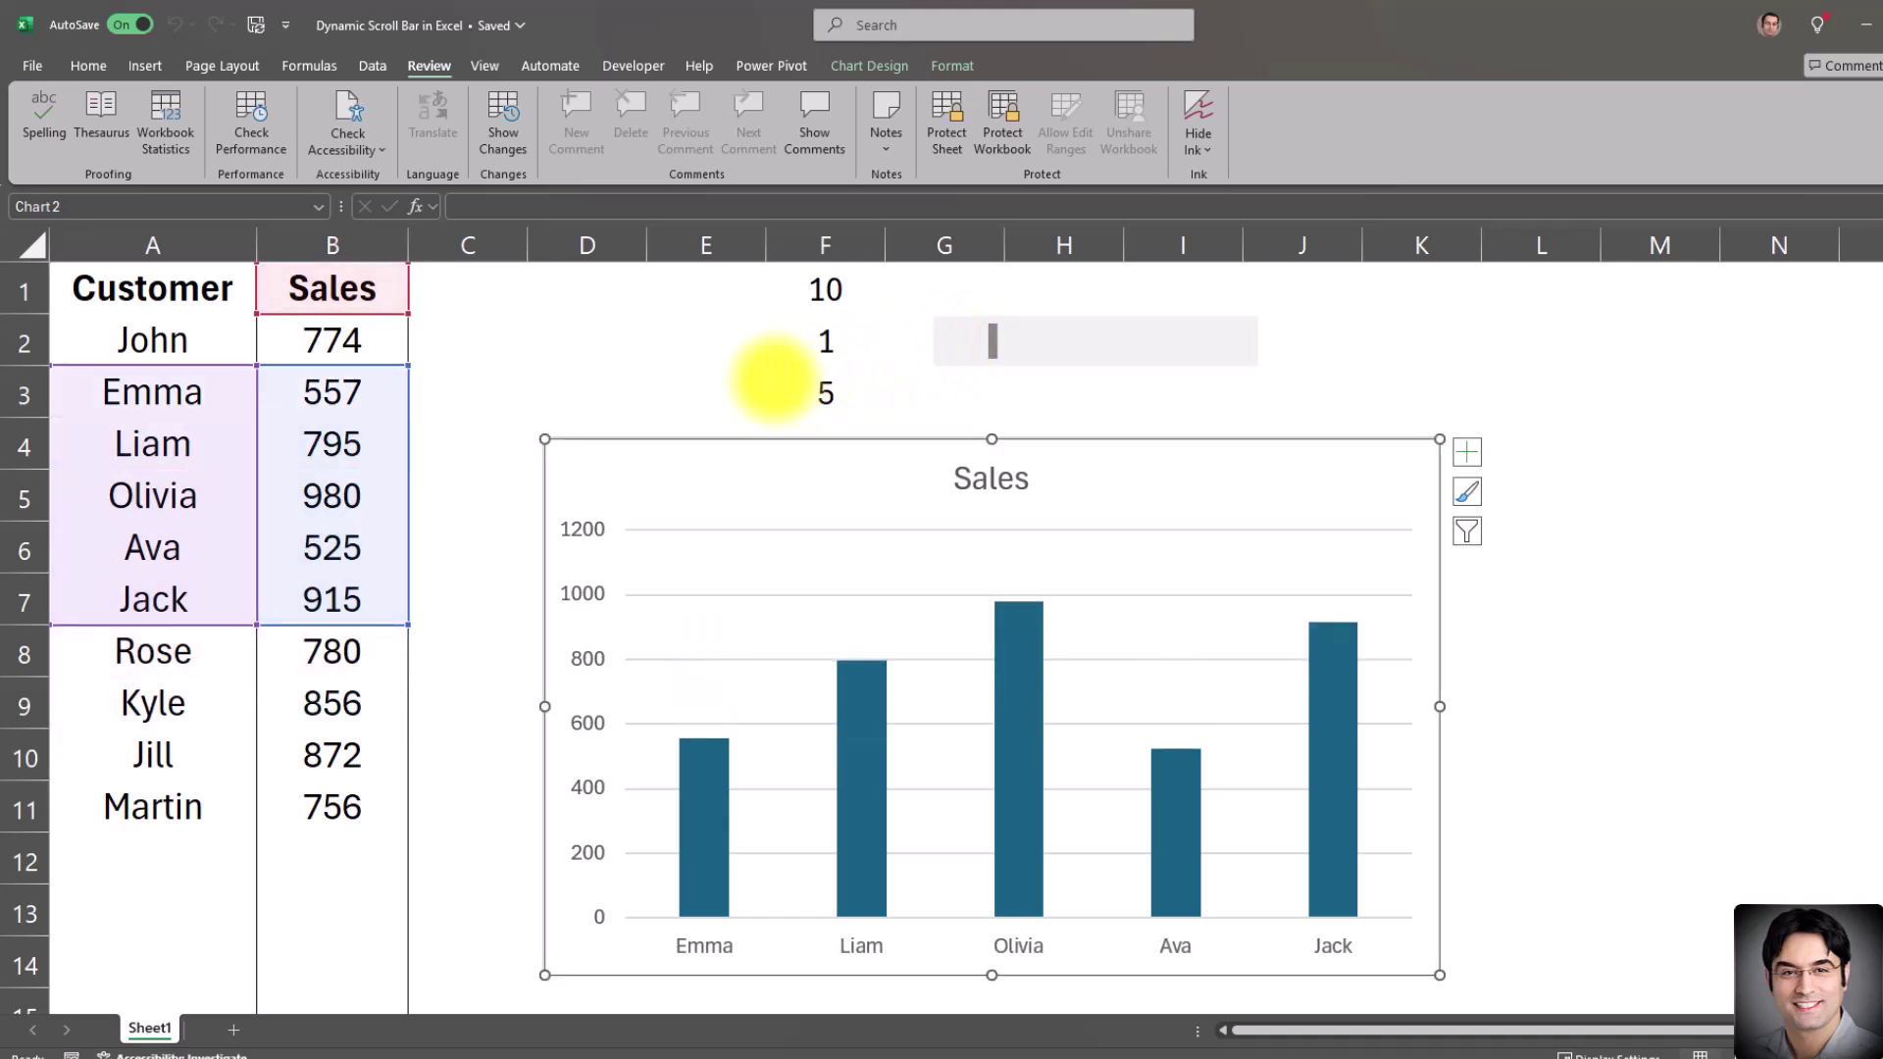
click(947, 362)
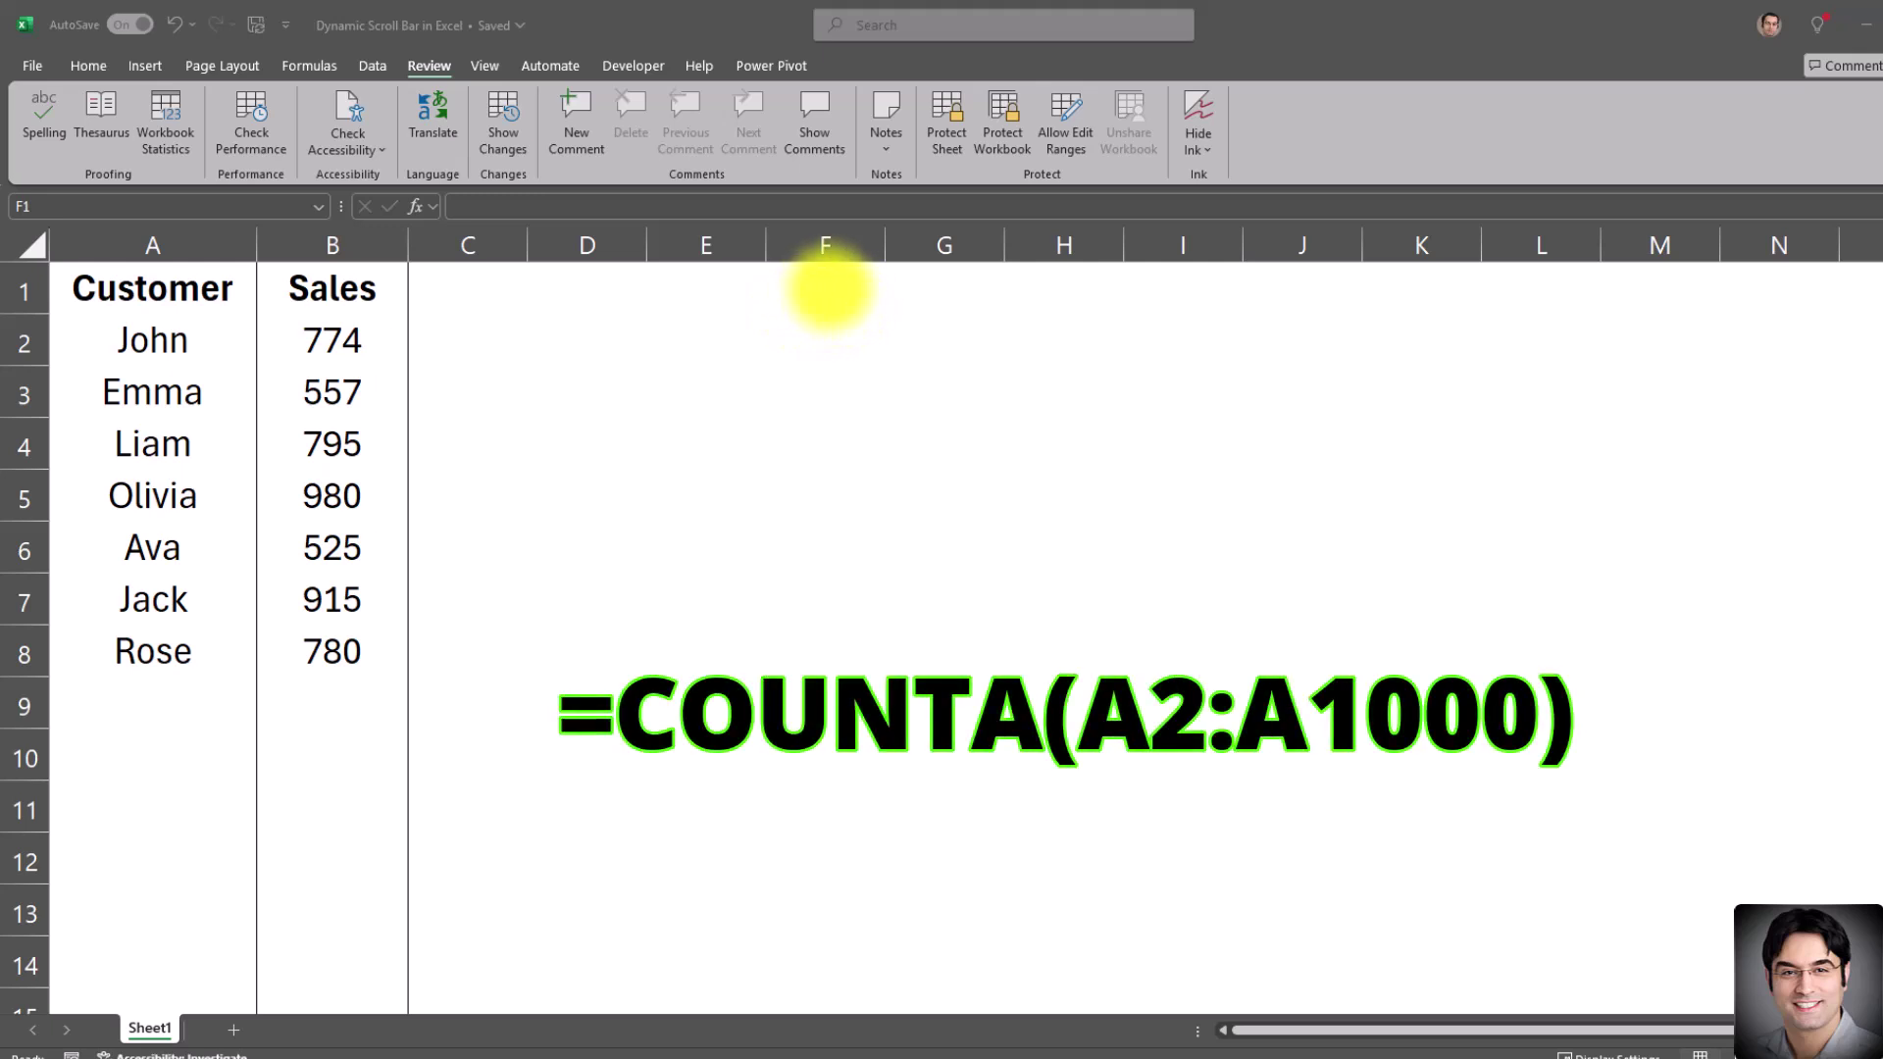
Step: Enter the formula =COUNTA(A2:A1000) in cell F1 to count the customers
click(838, 284)
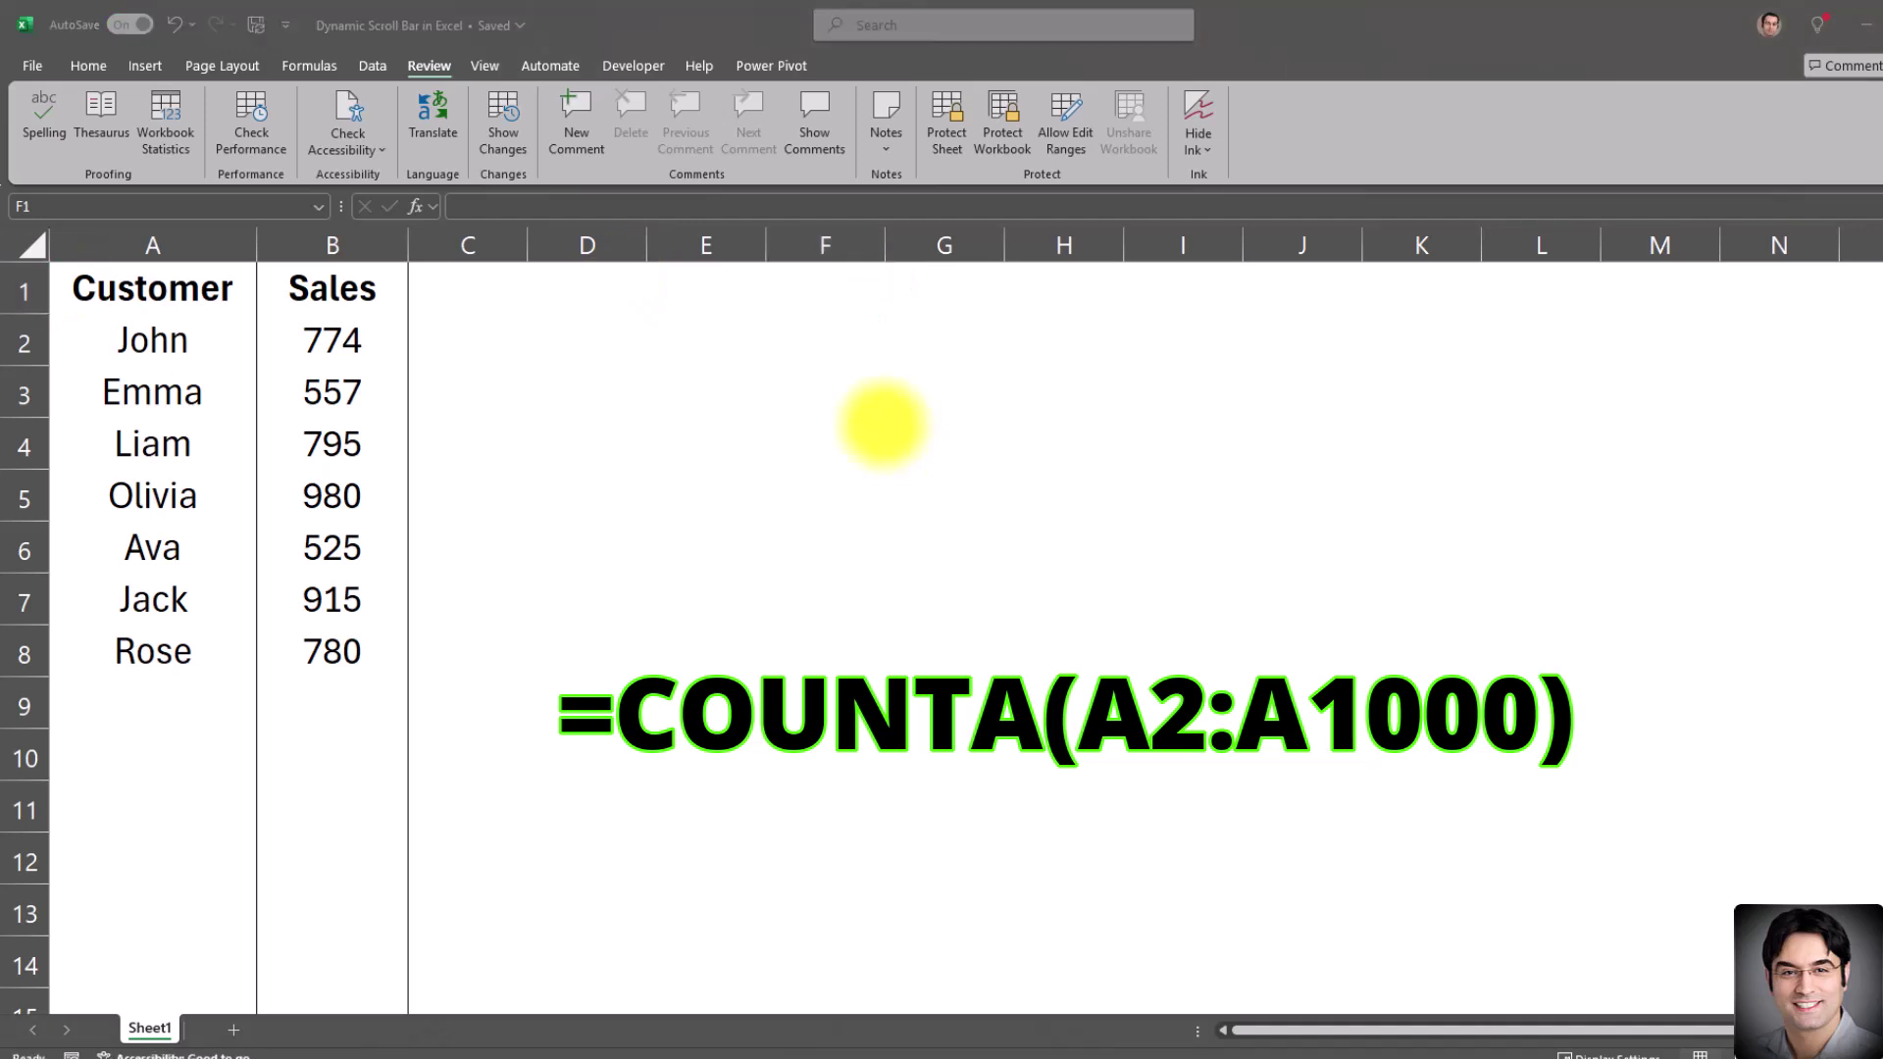
click(825, 283)
click(596, 207)
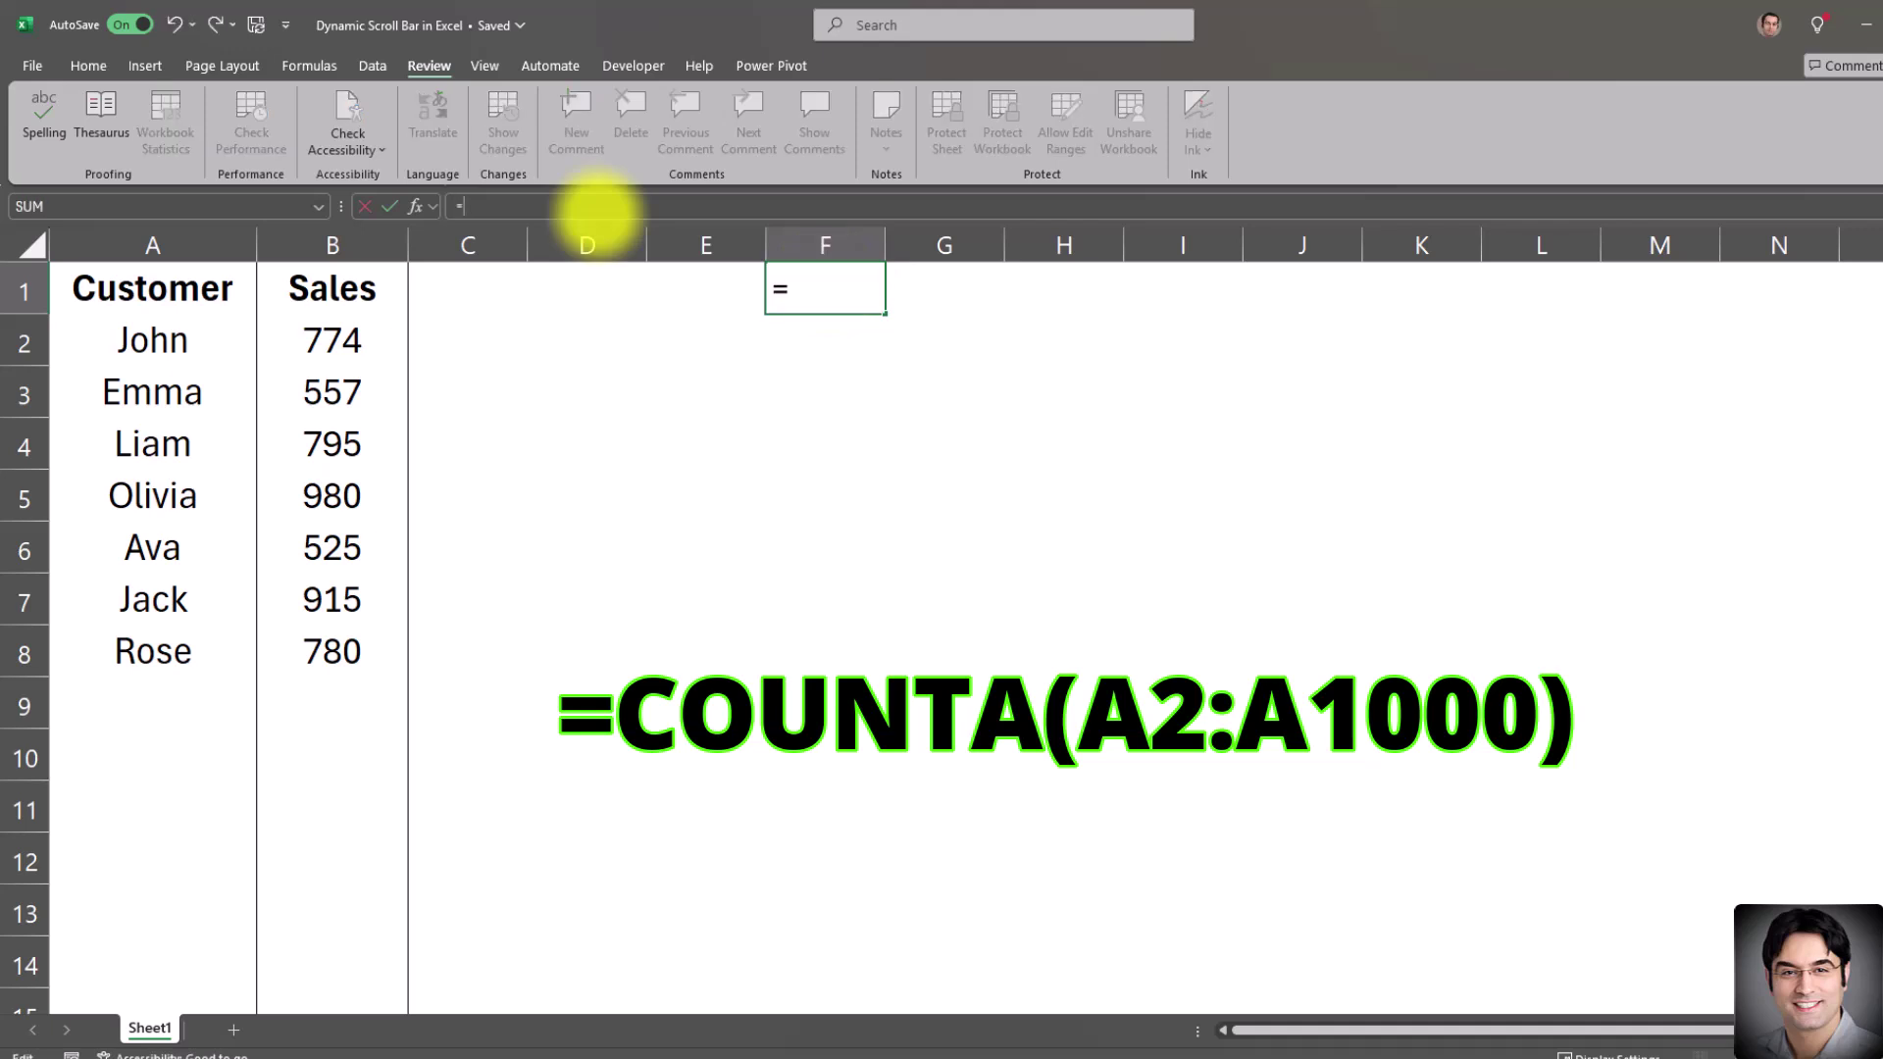
text(=COUNTA(A2:A1000))
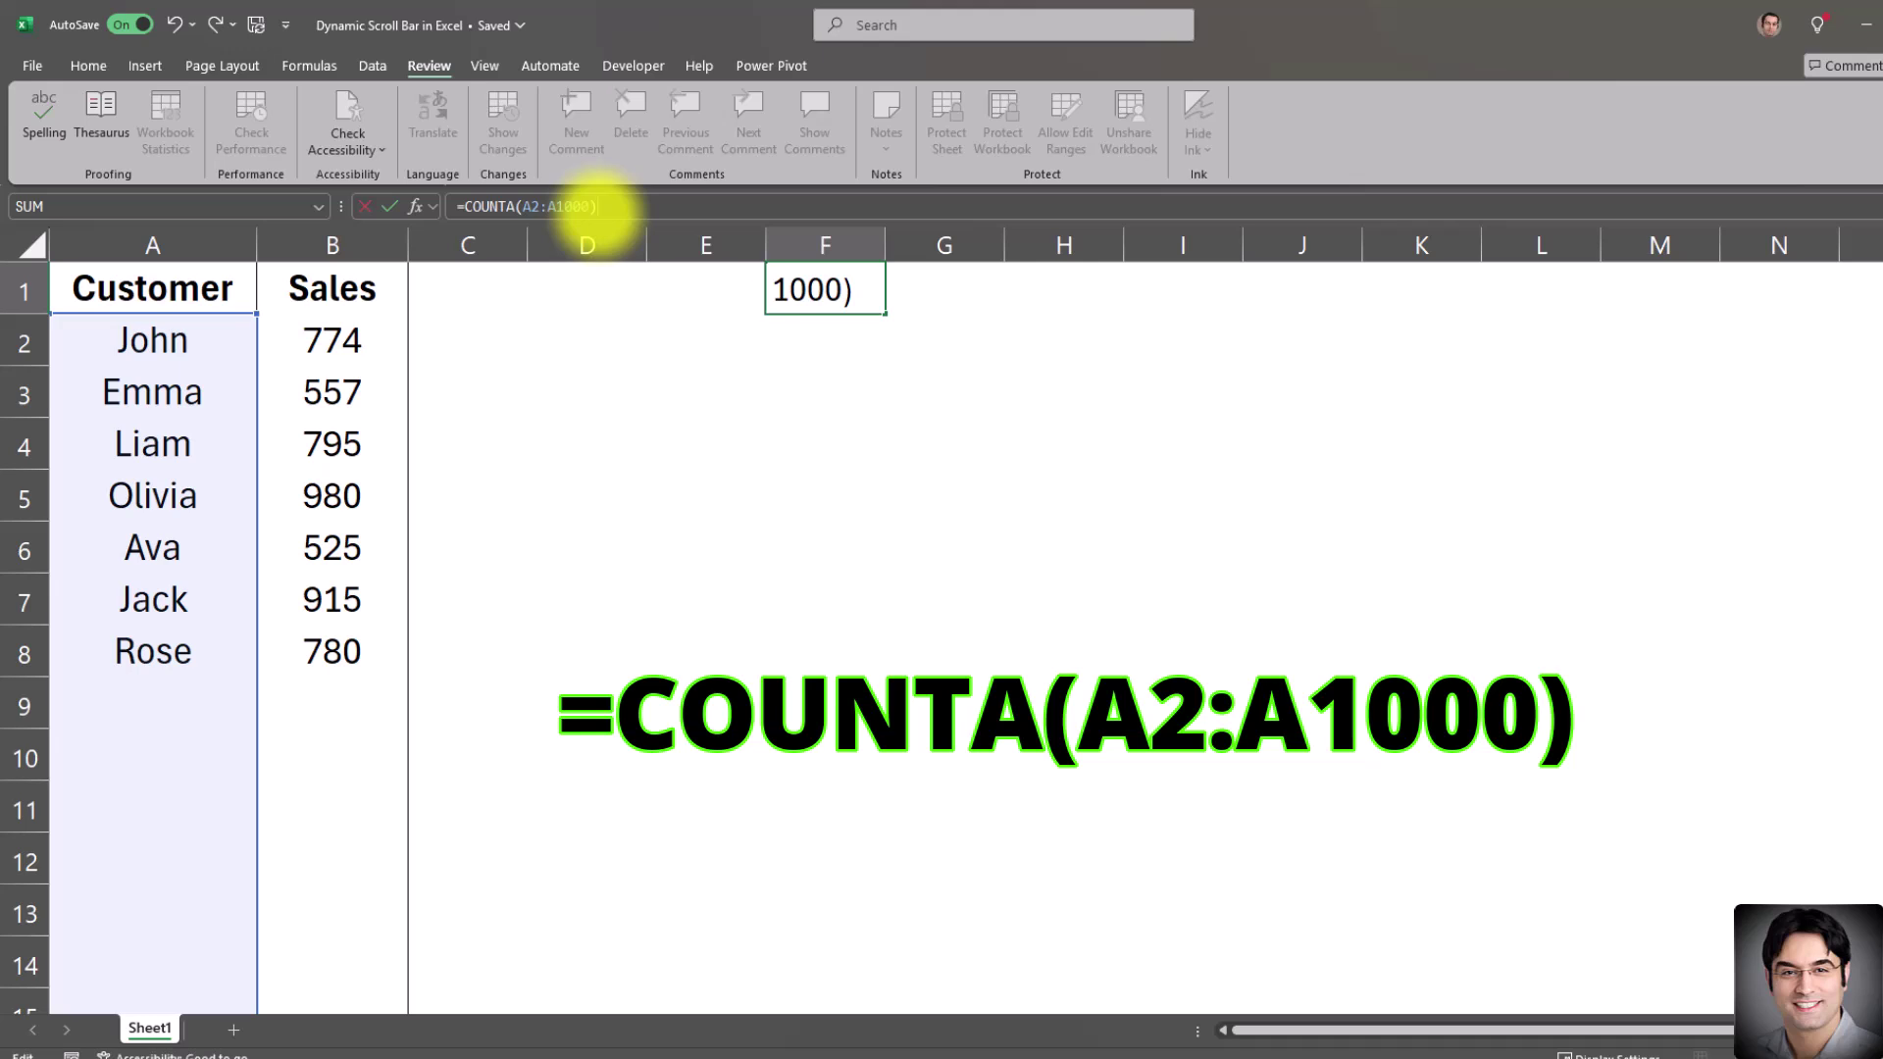
key(Return)
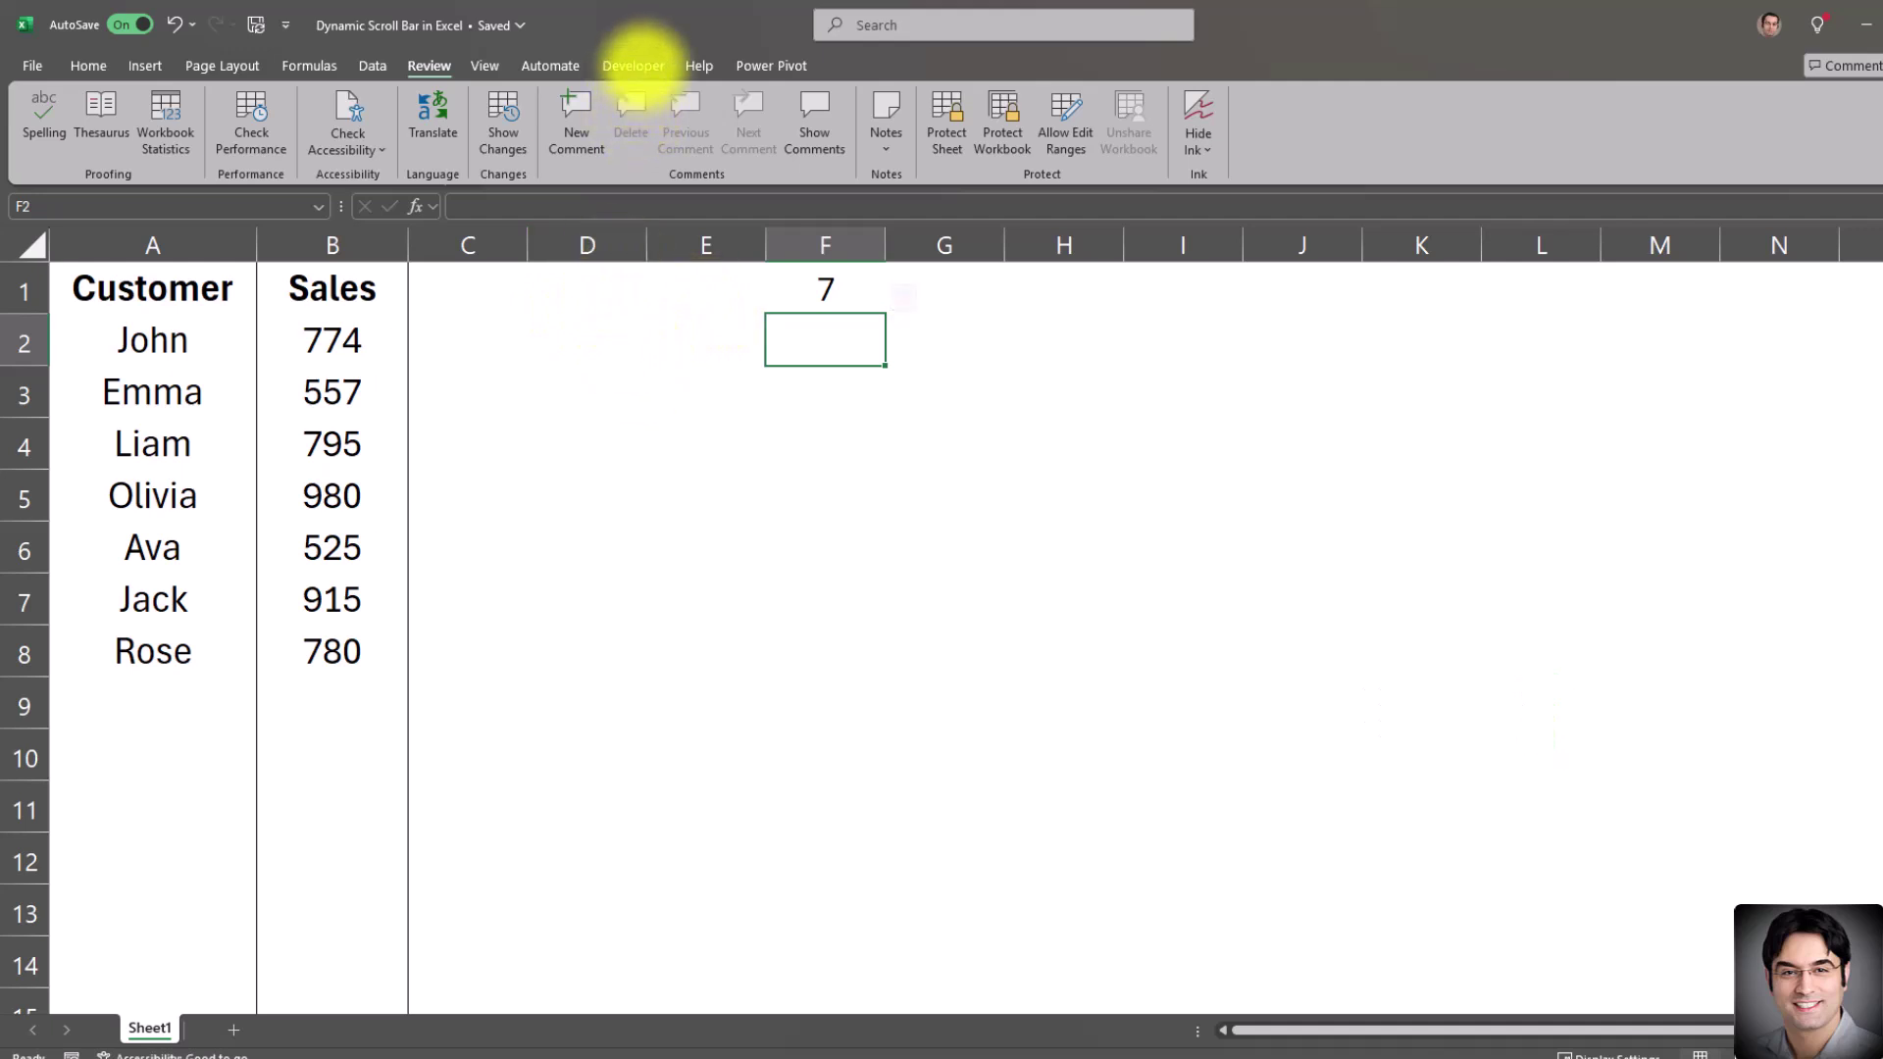
Step: Insert a horizontal scroll bar form control beside cell F2, spanning columns G to I
click(633, 65)
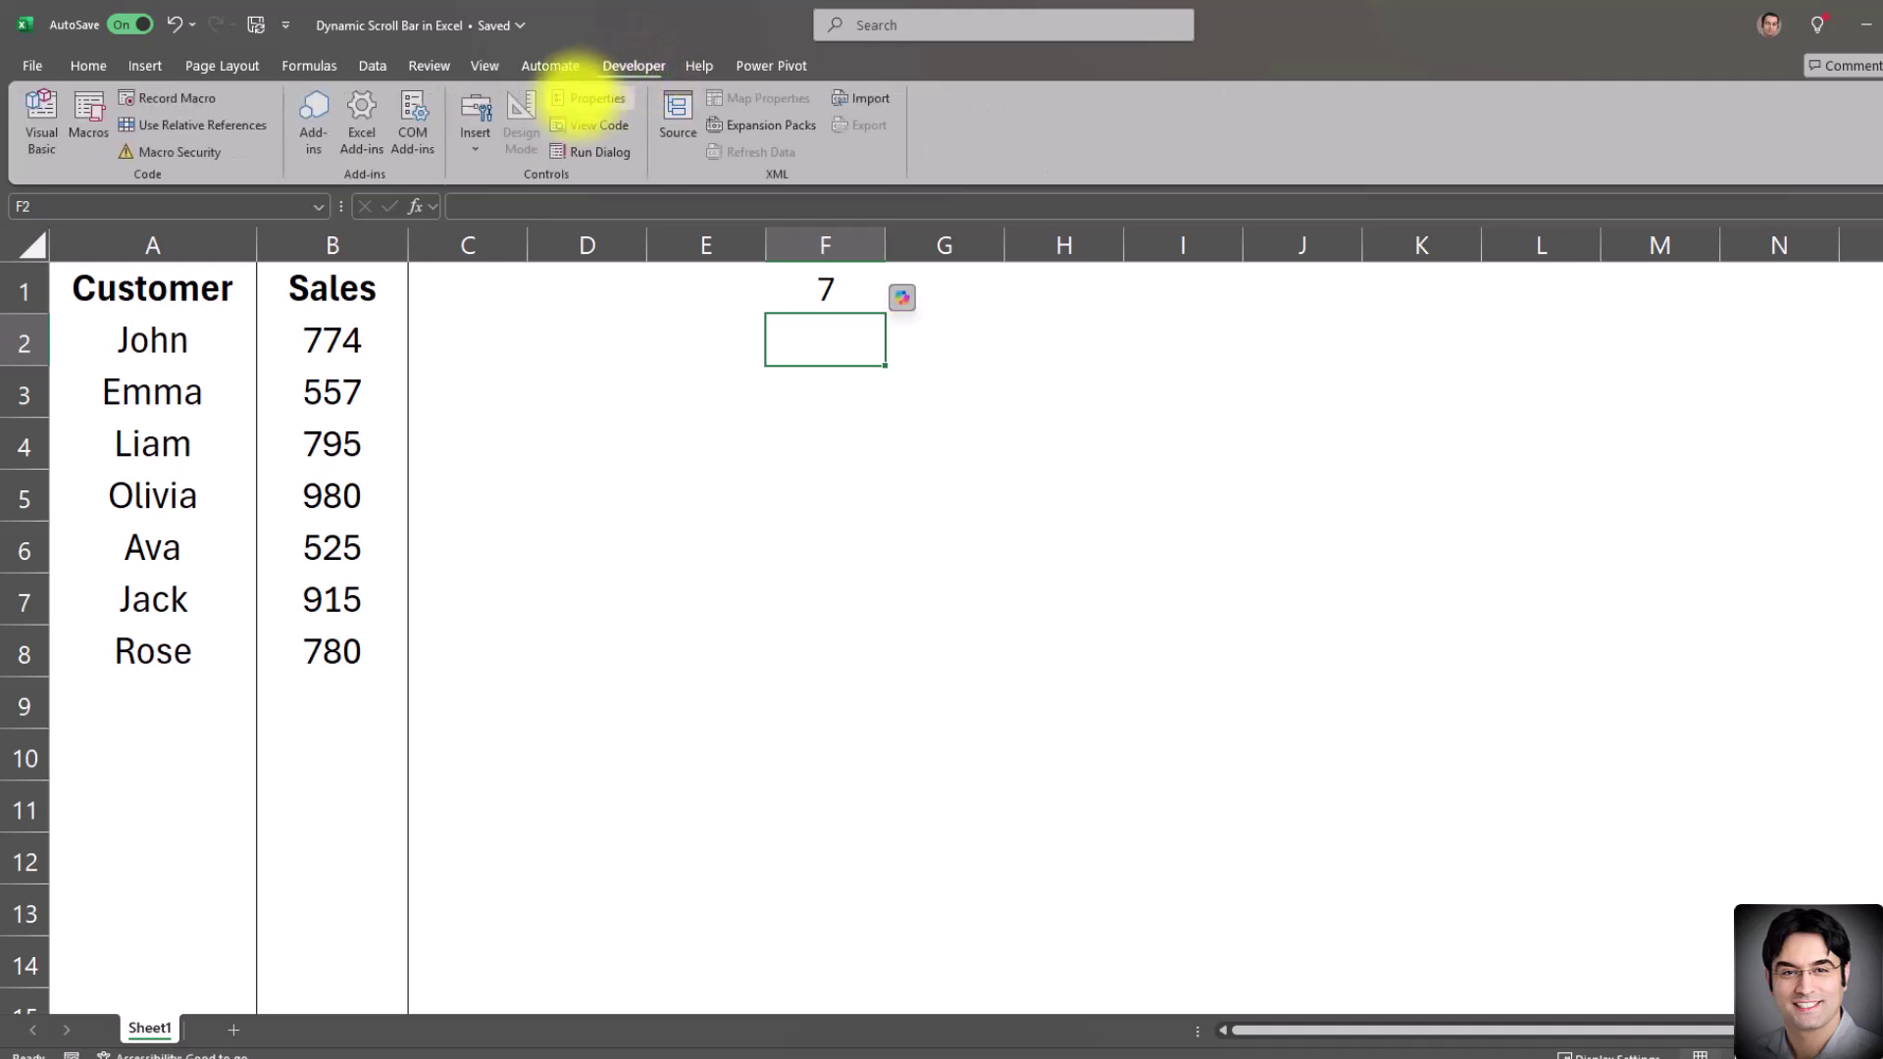
click(475, 122)
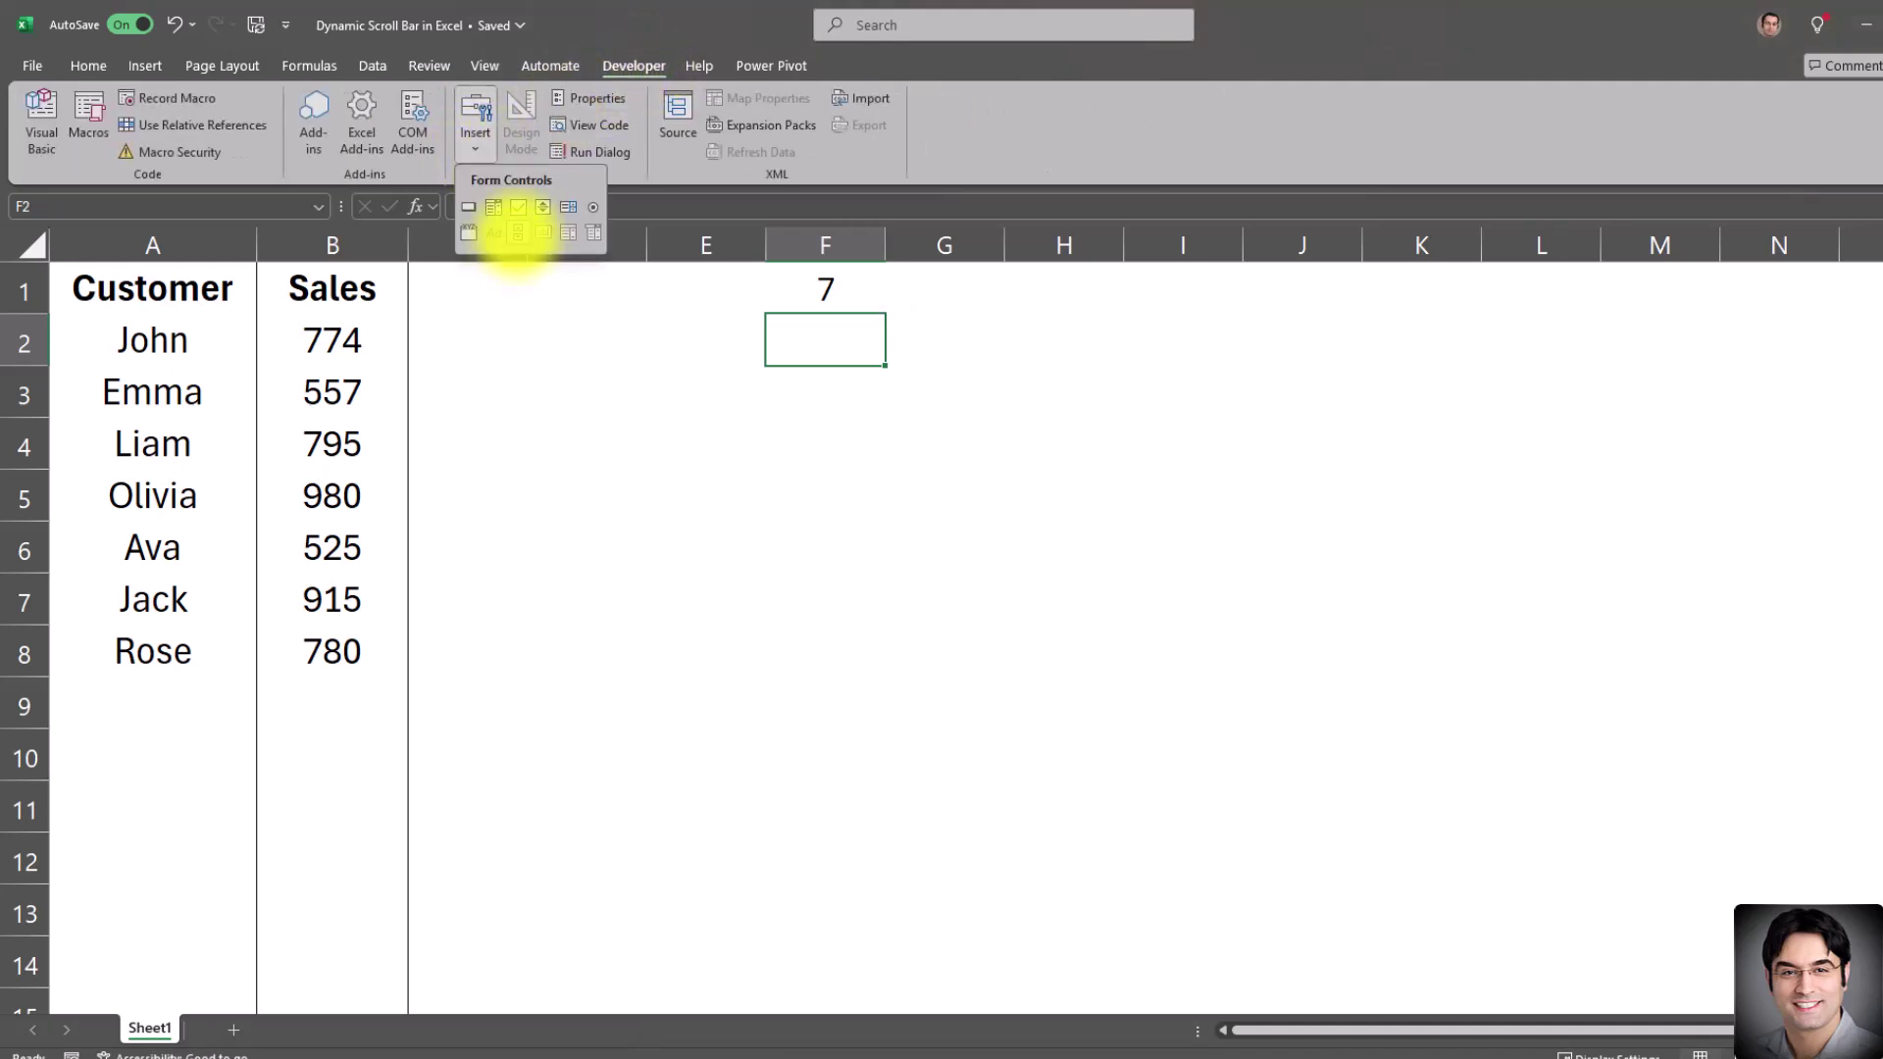
click(518, 233)
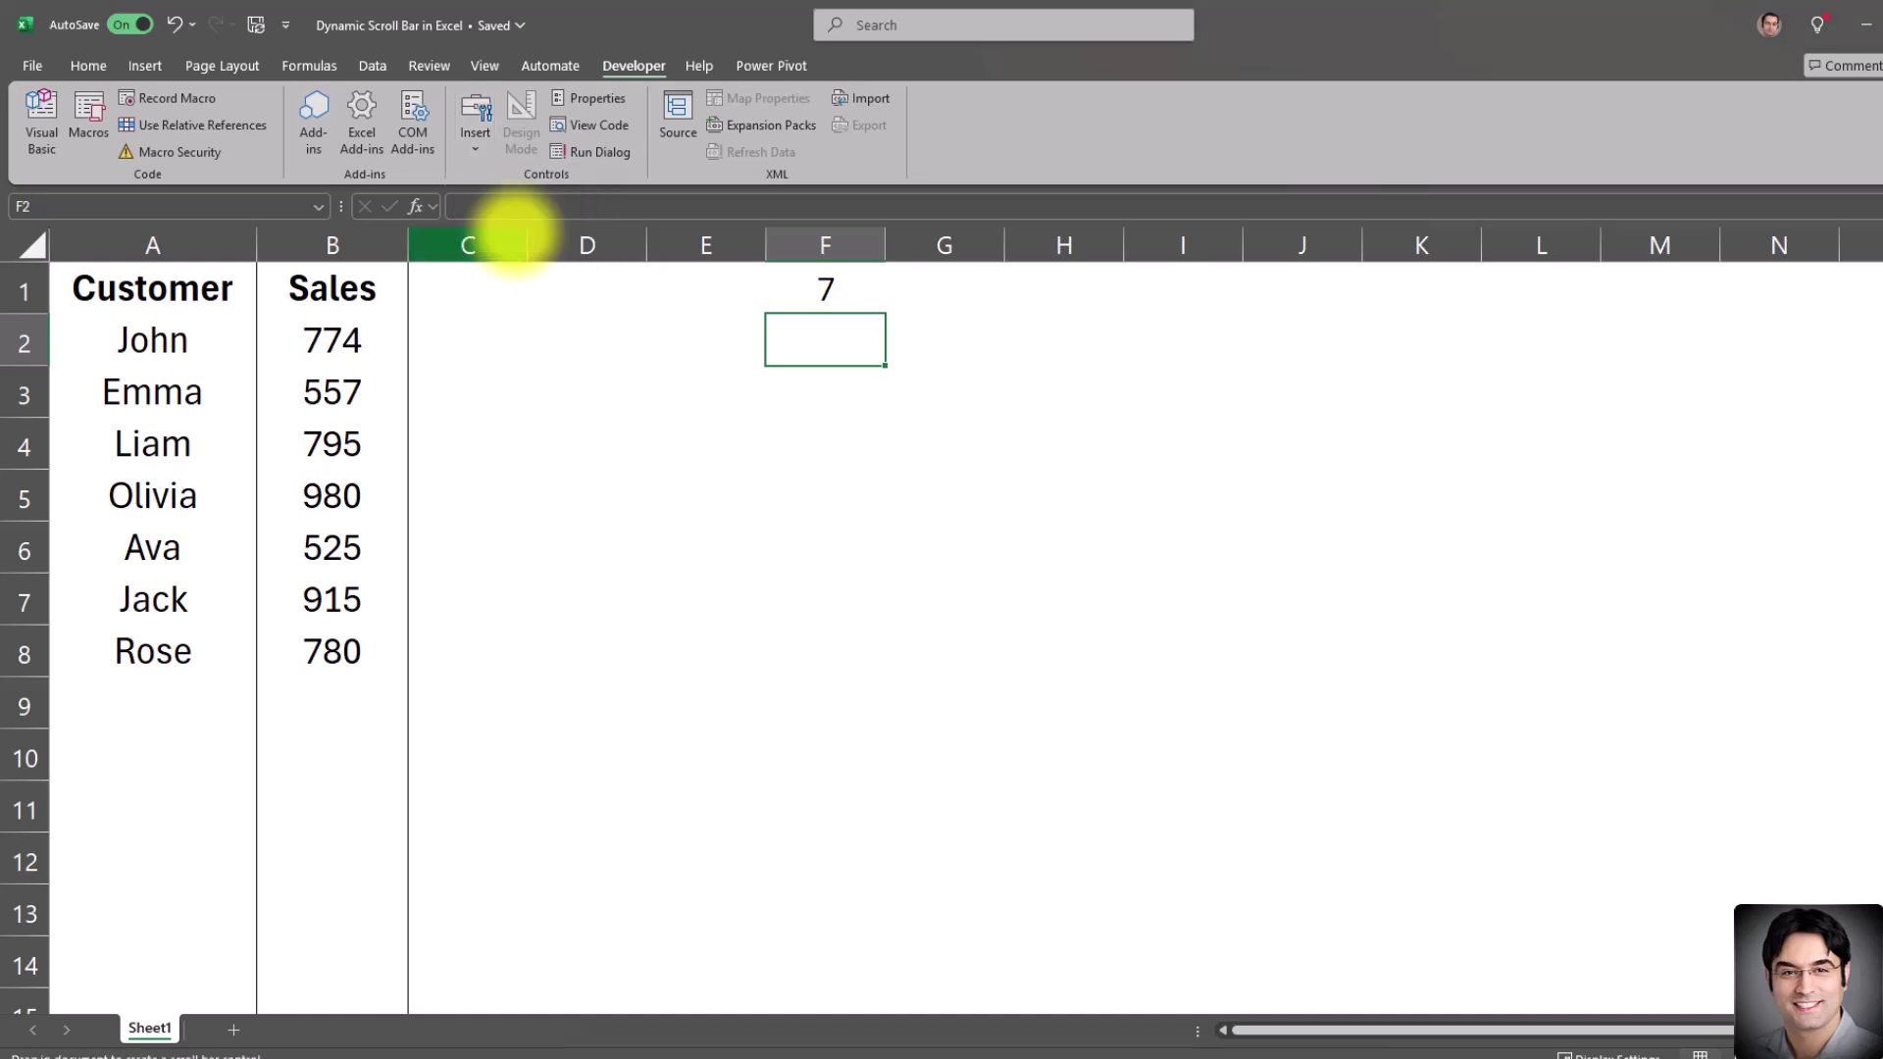
drag(941, 312, 1255, 380)
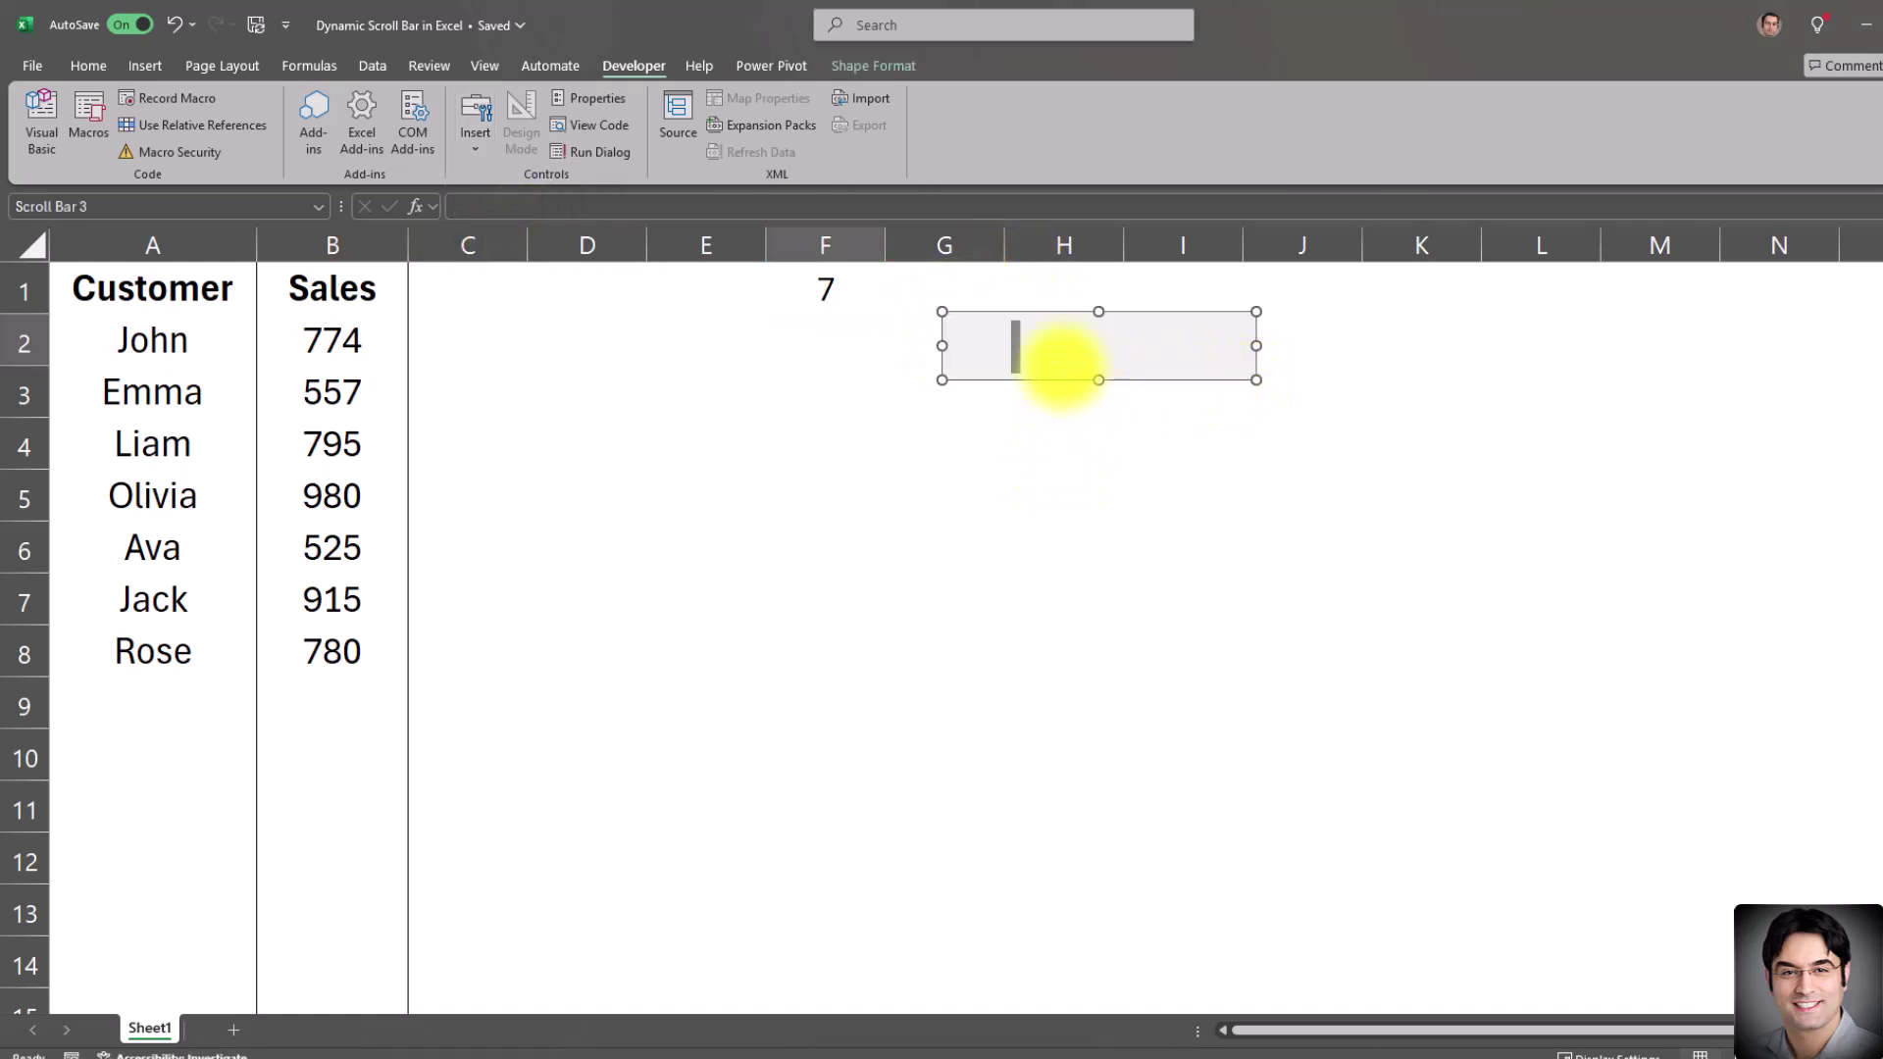
Step: Set the scroll bar's maximum value to 50 and link it to cell F2
right_click(1062, 334)
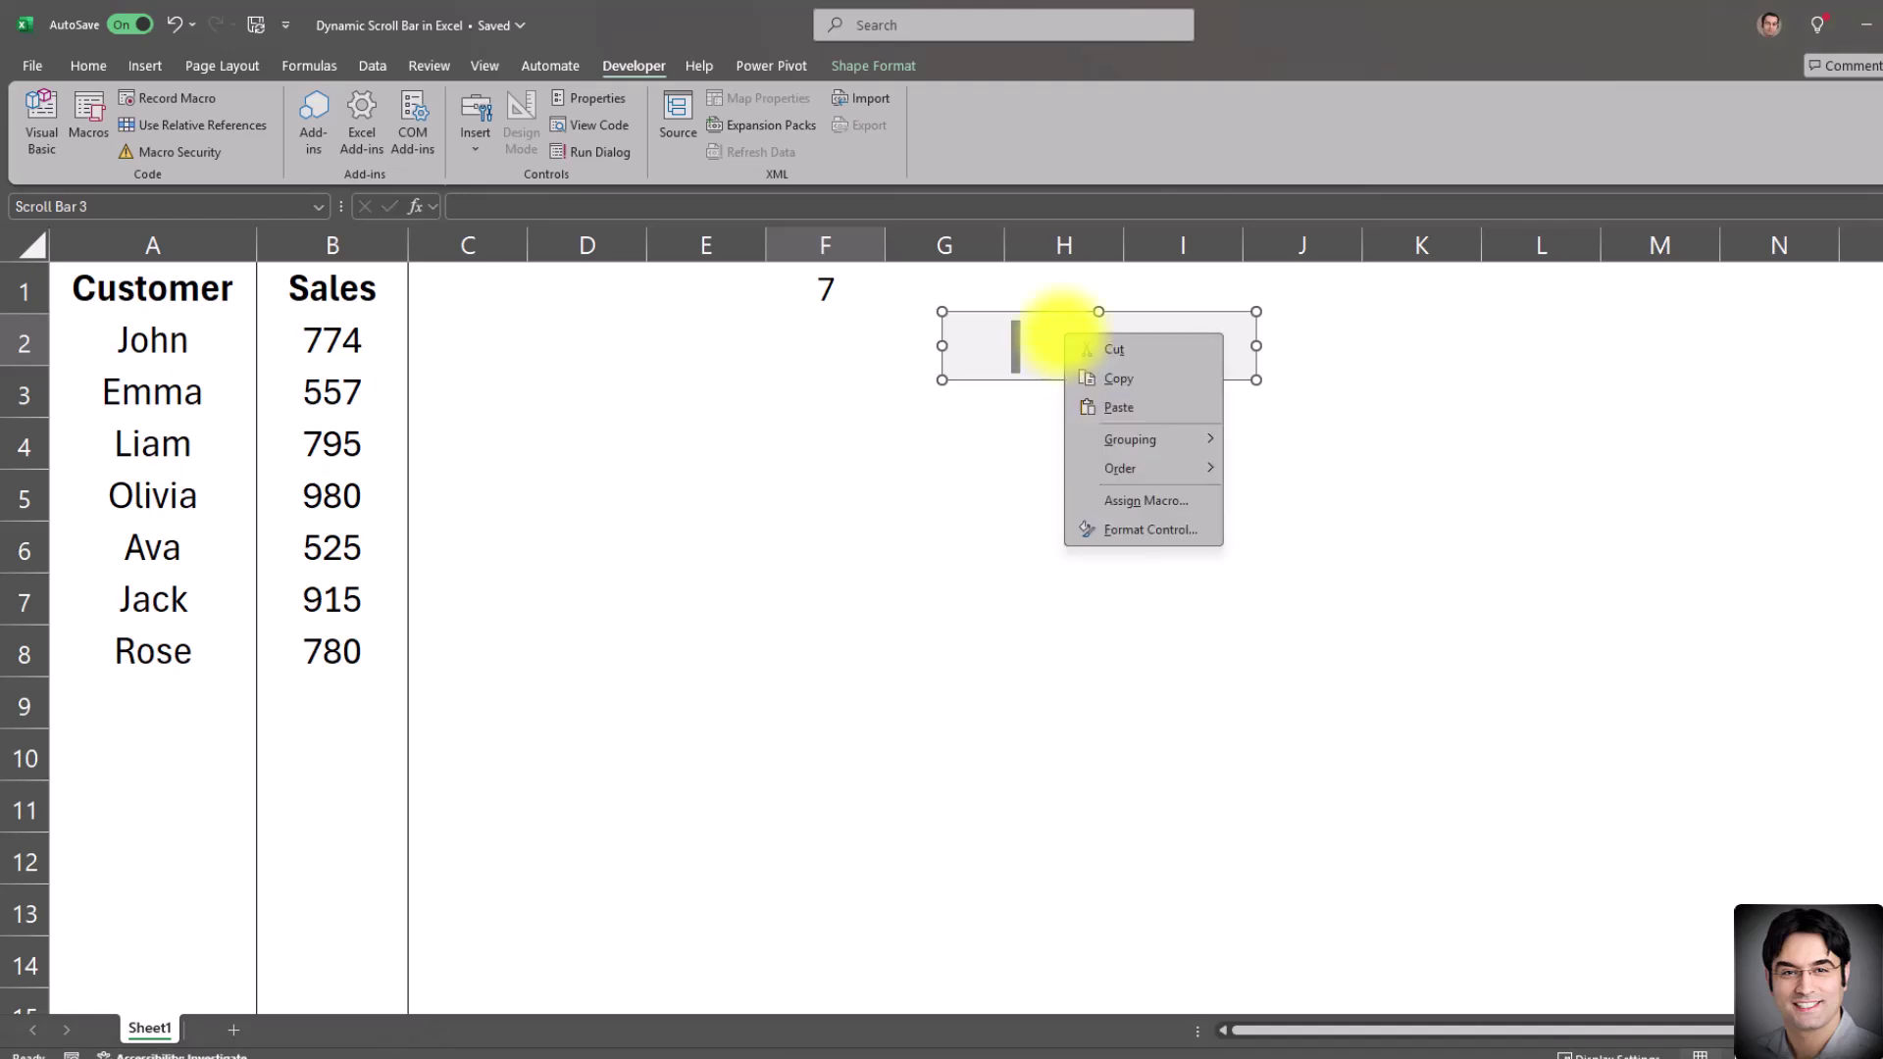
click(1147, 530)
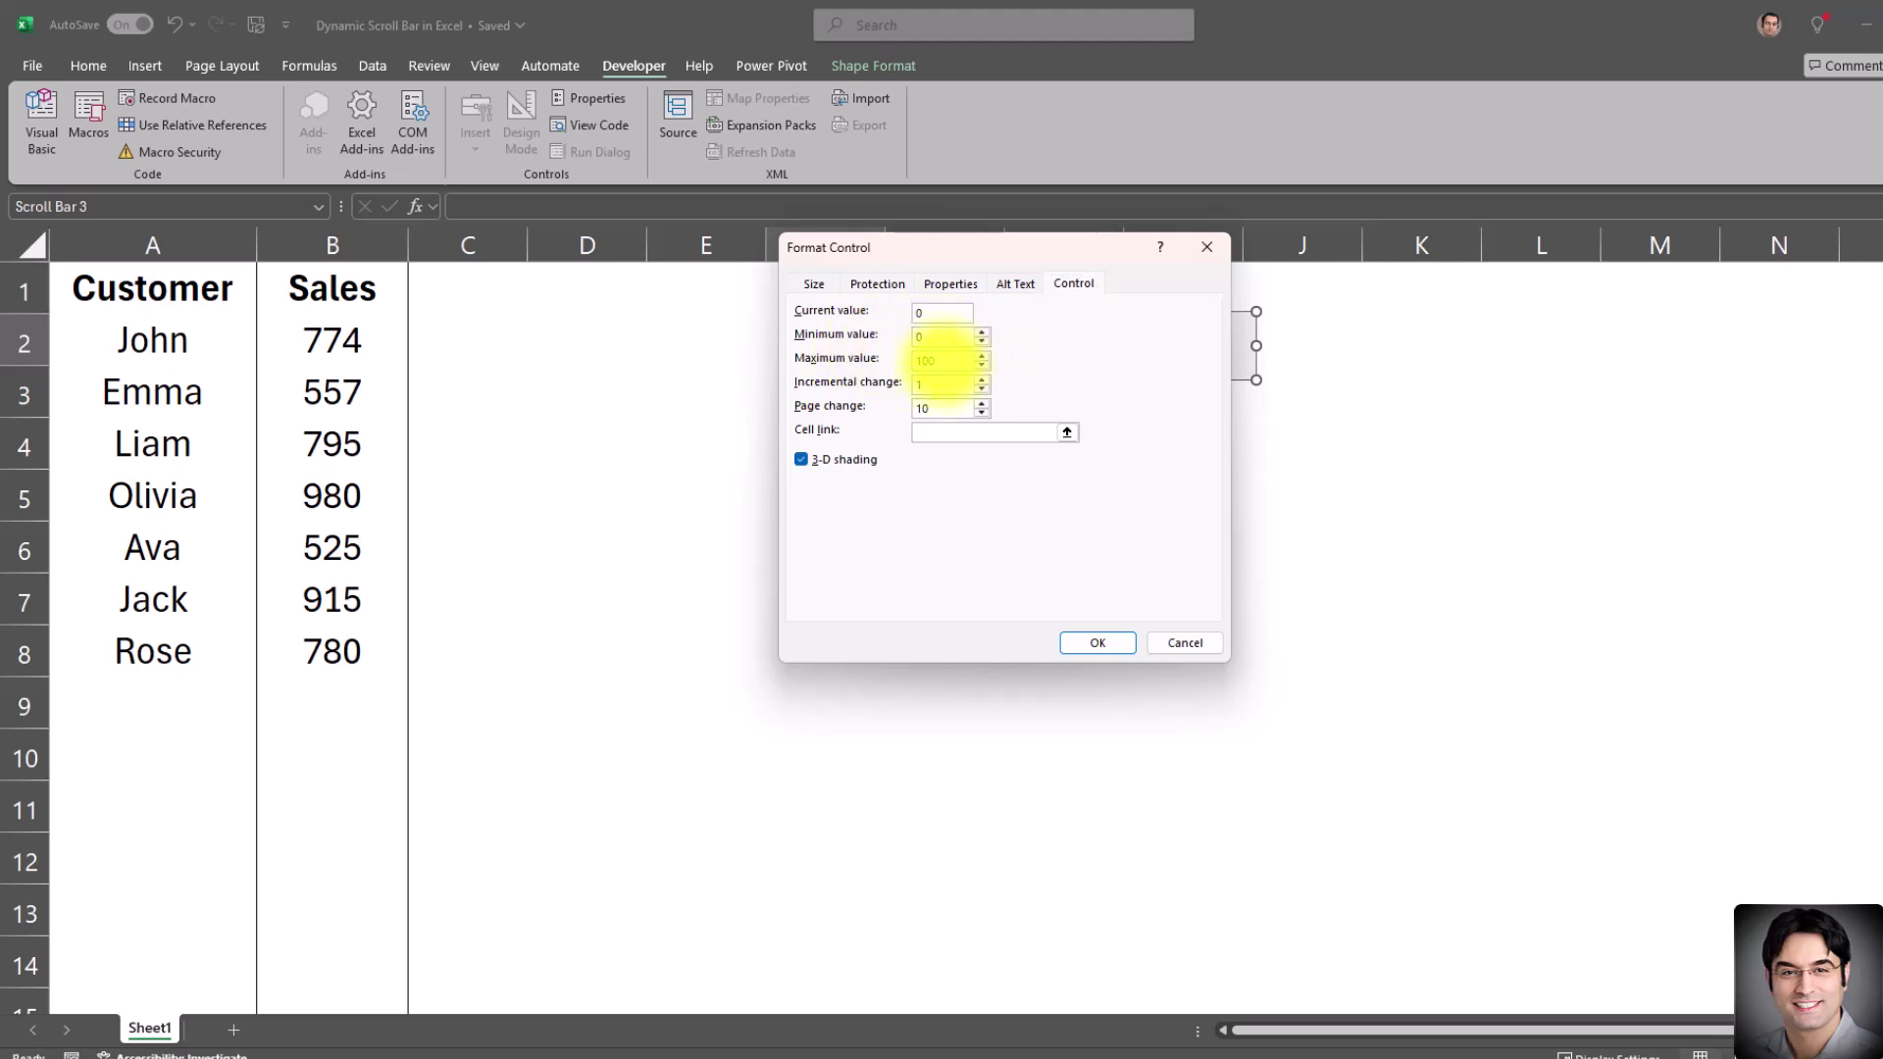
double_click(943, 361)
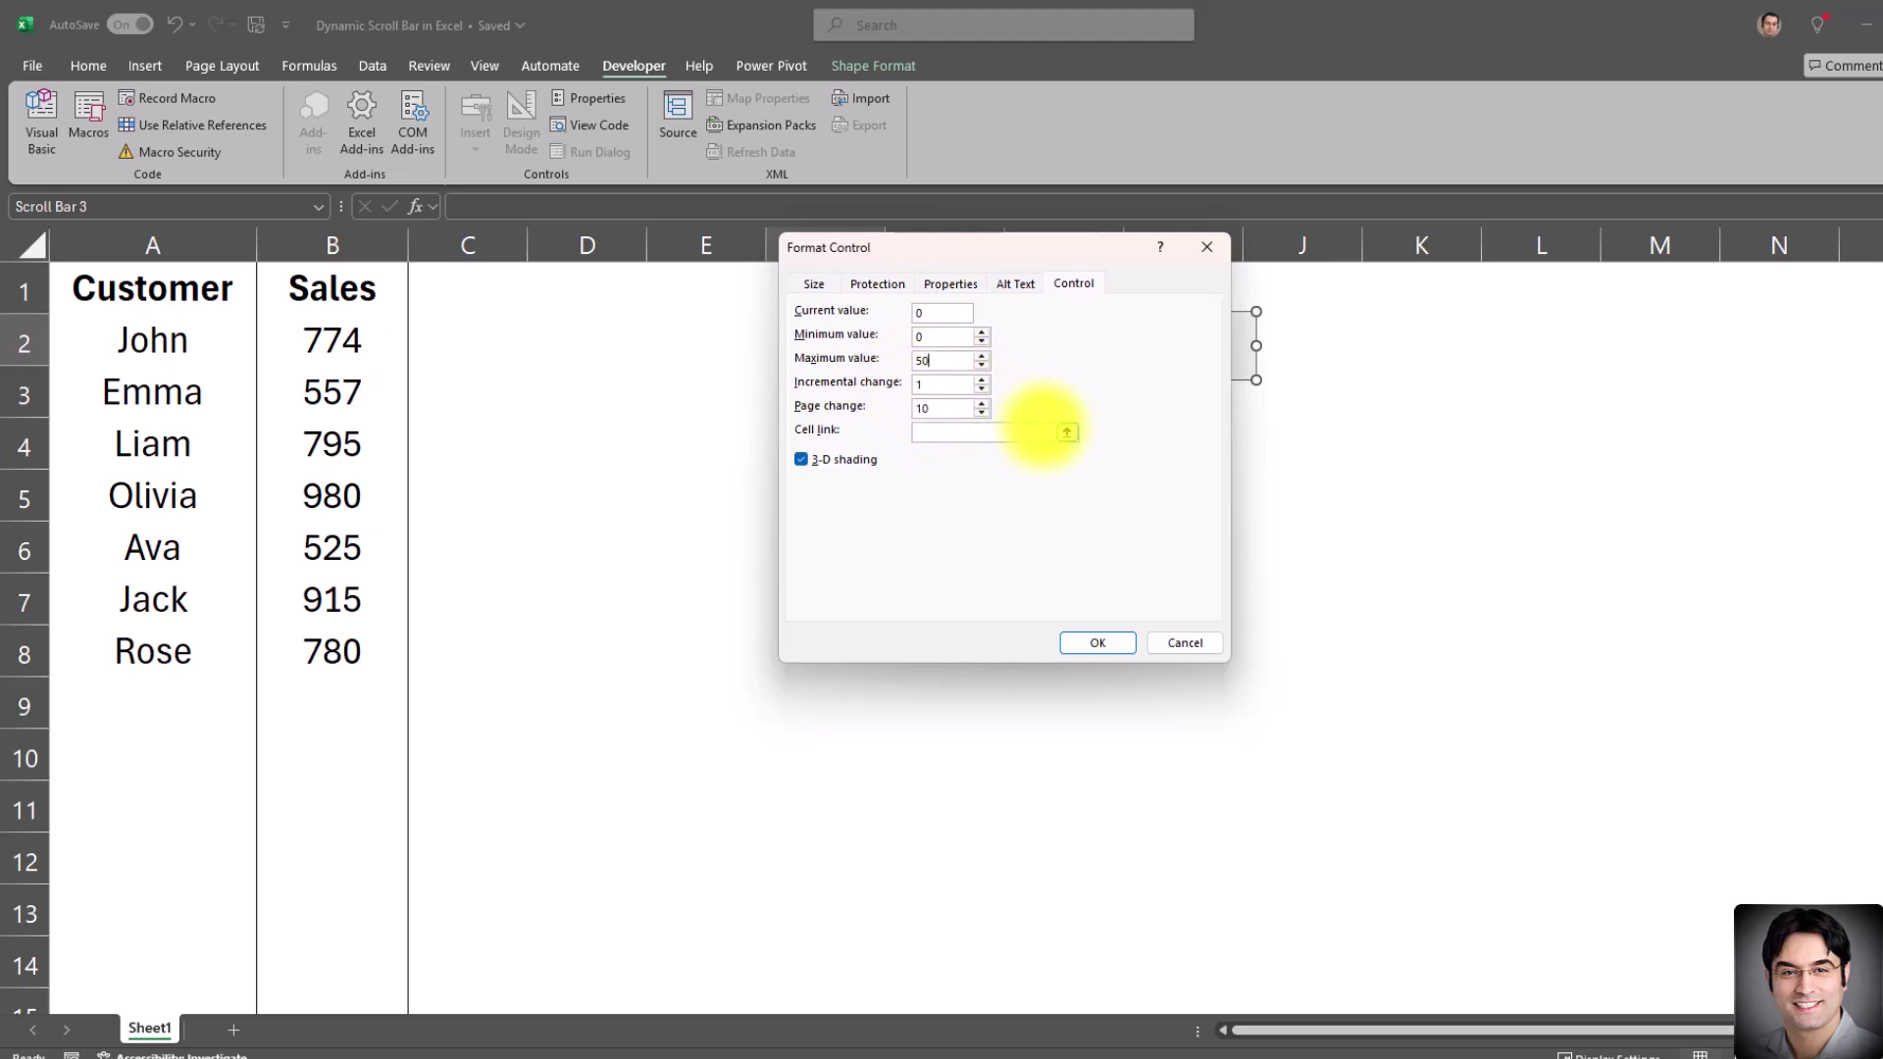
click(1067, 432)
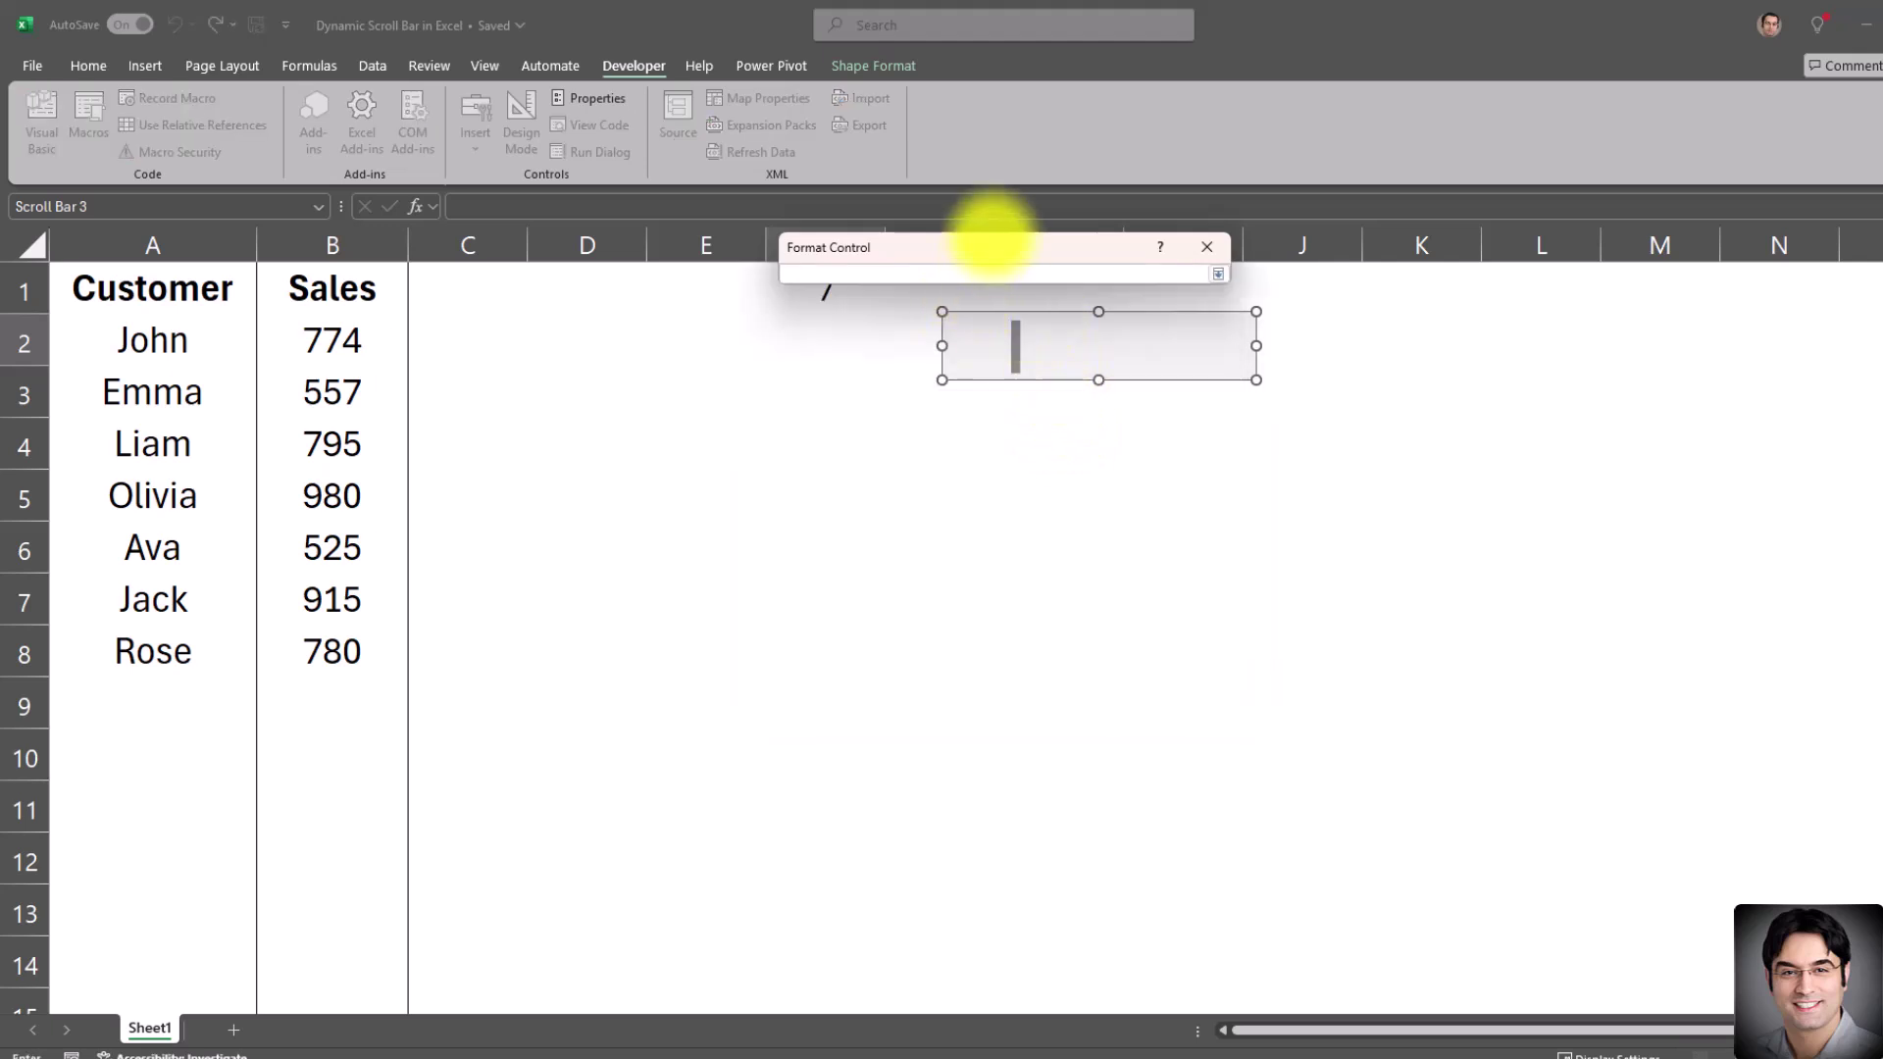
drag(987, 241, 1492, 244)
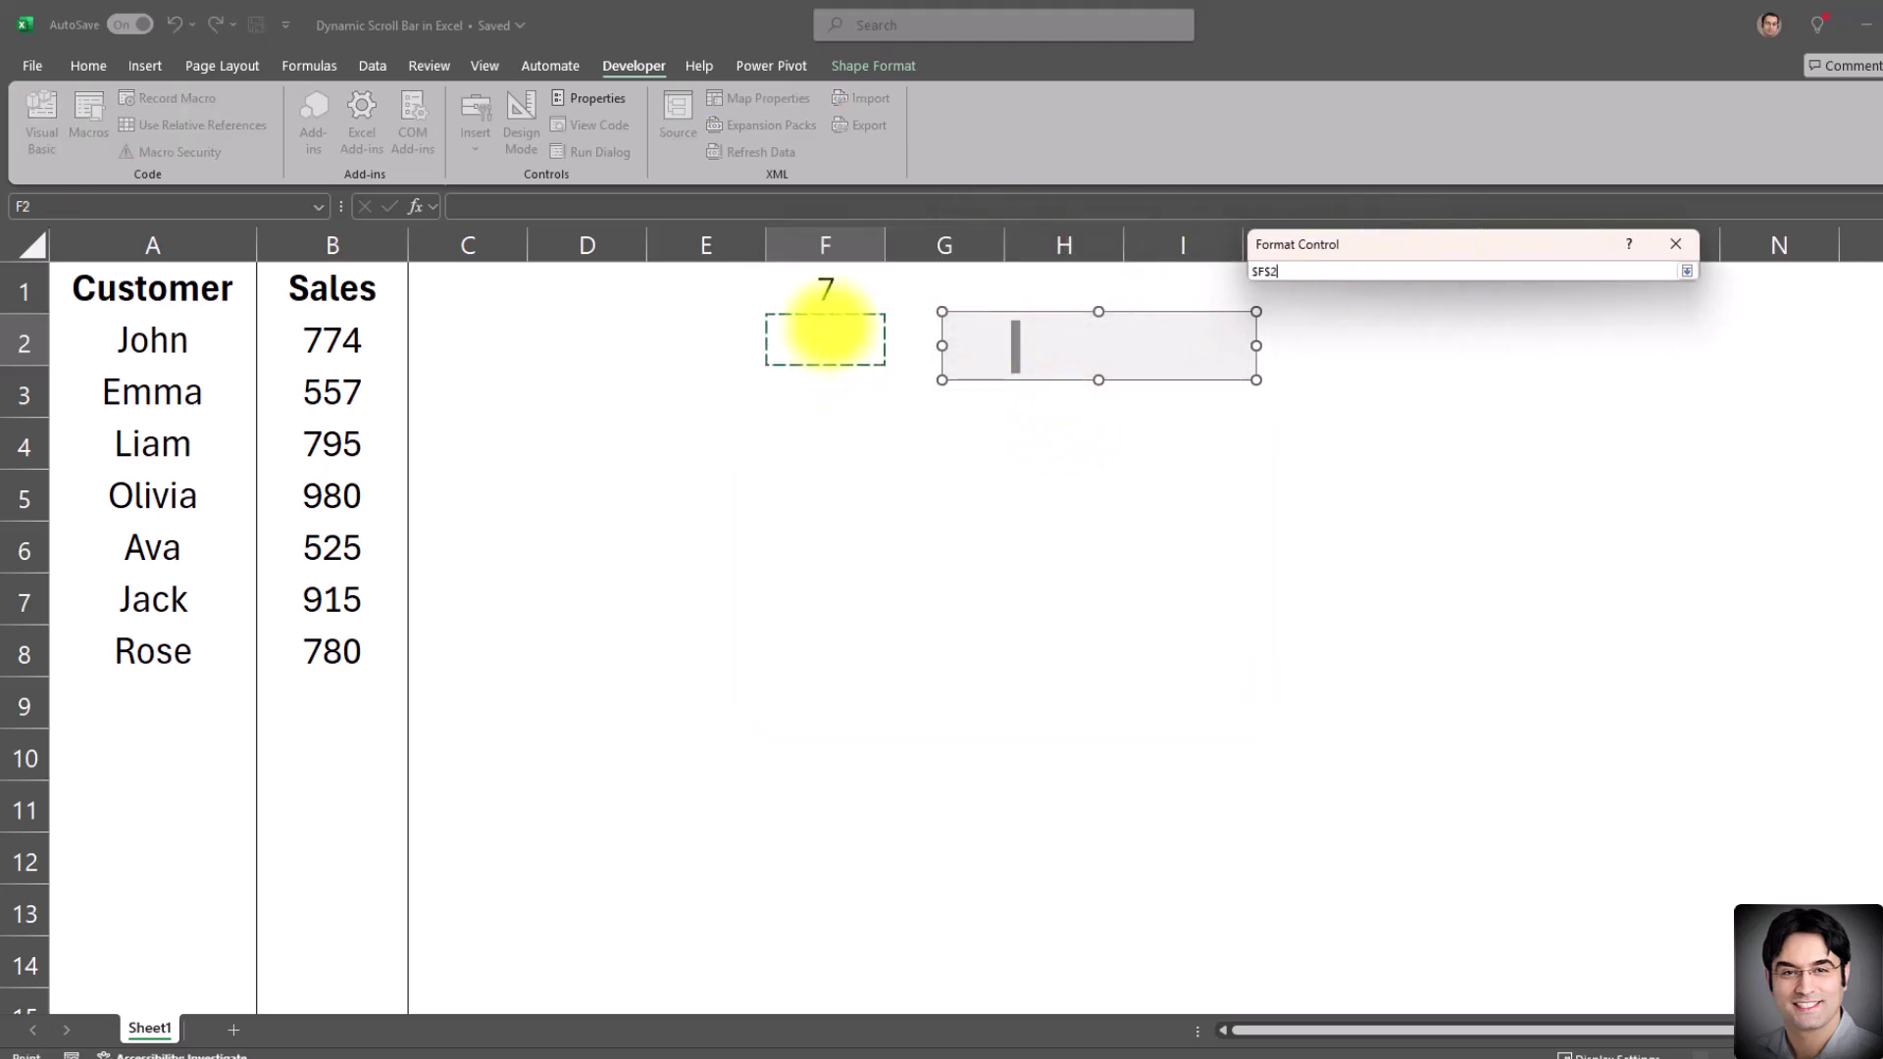
key(Return)
click(1566, 639)
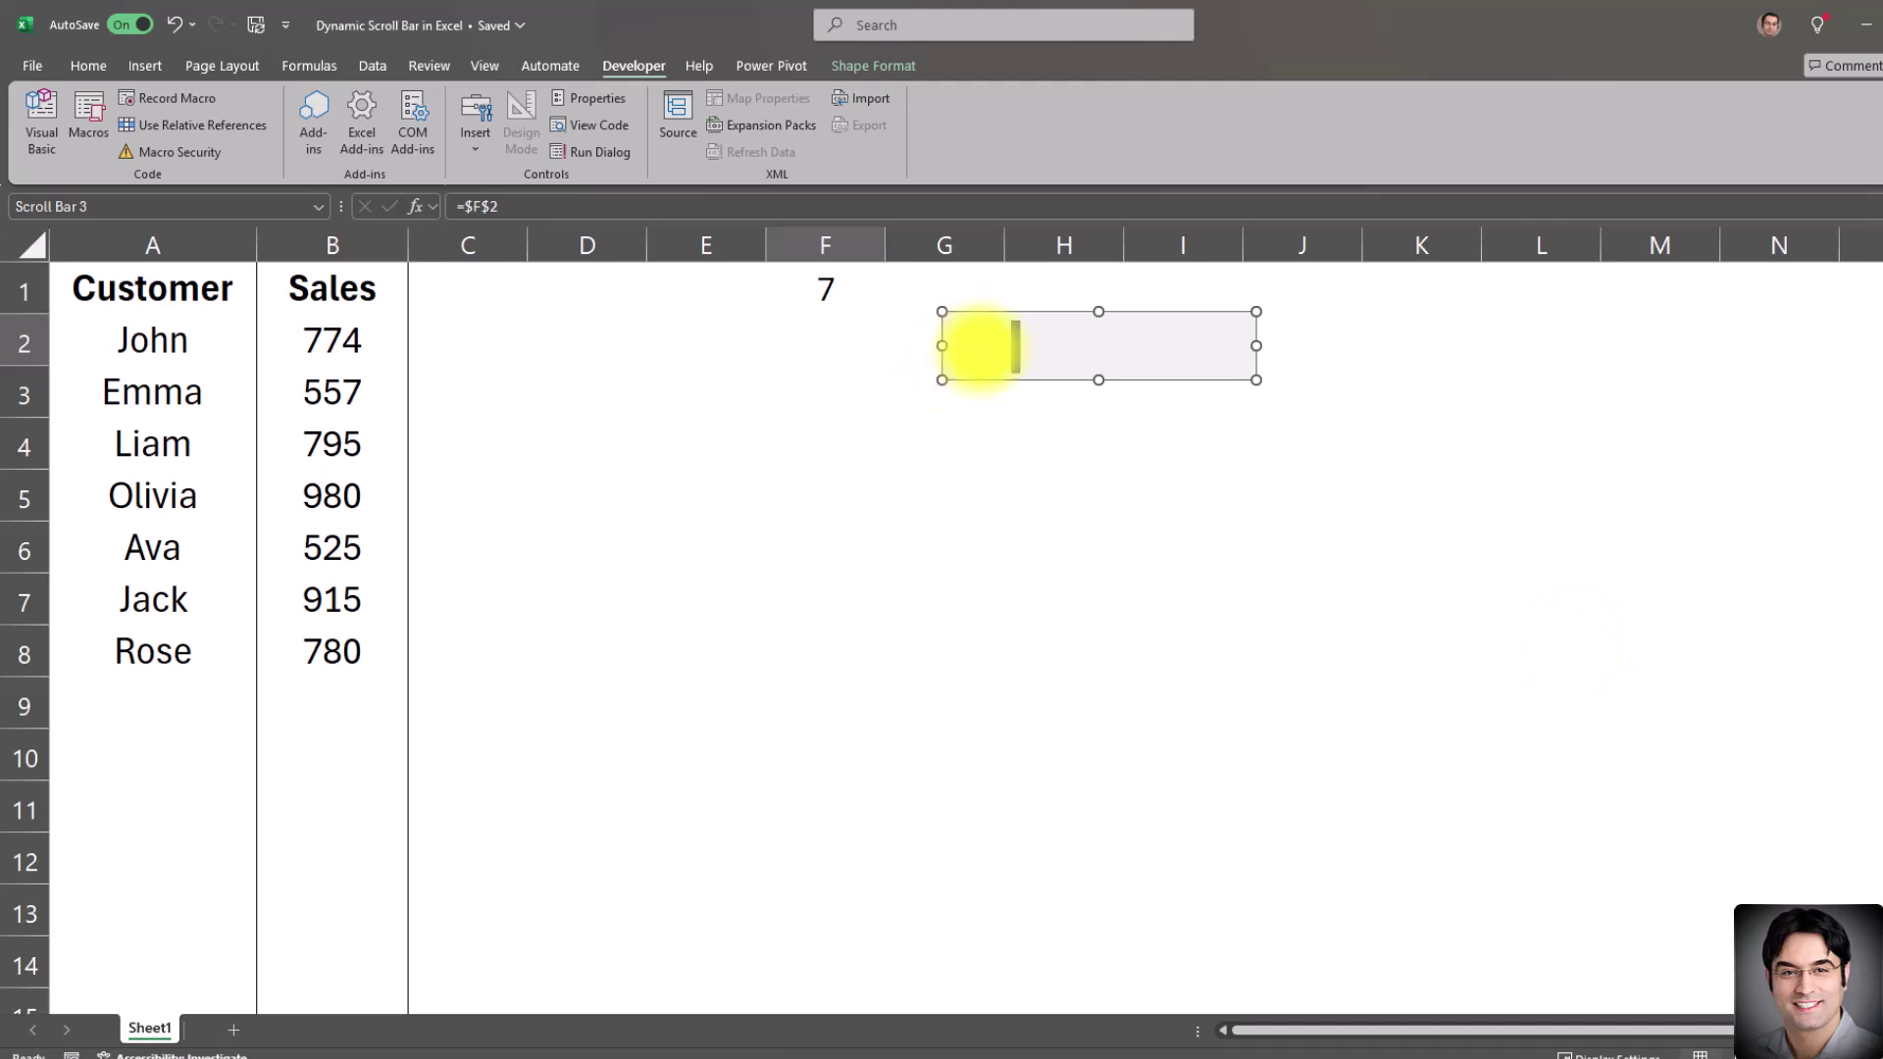
Step: Deselect the scroll bar and advance it until the linked cell F2 reads 5
click(1050, 478)
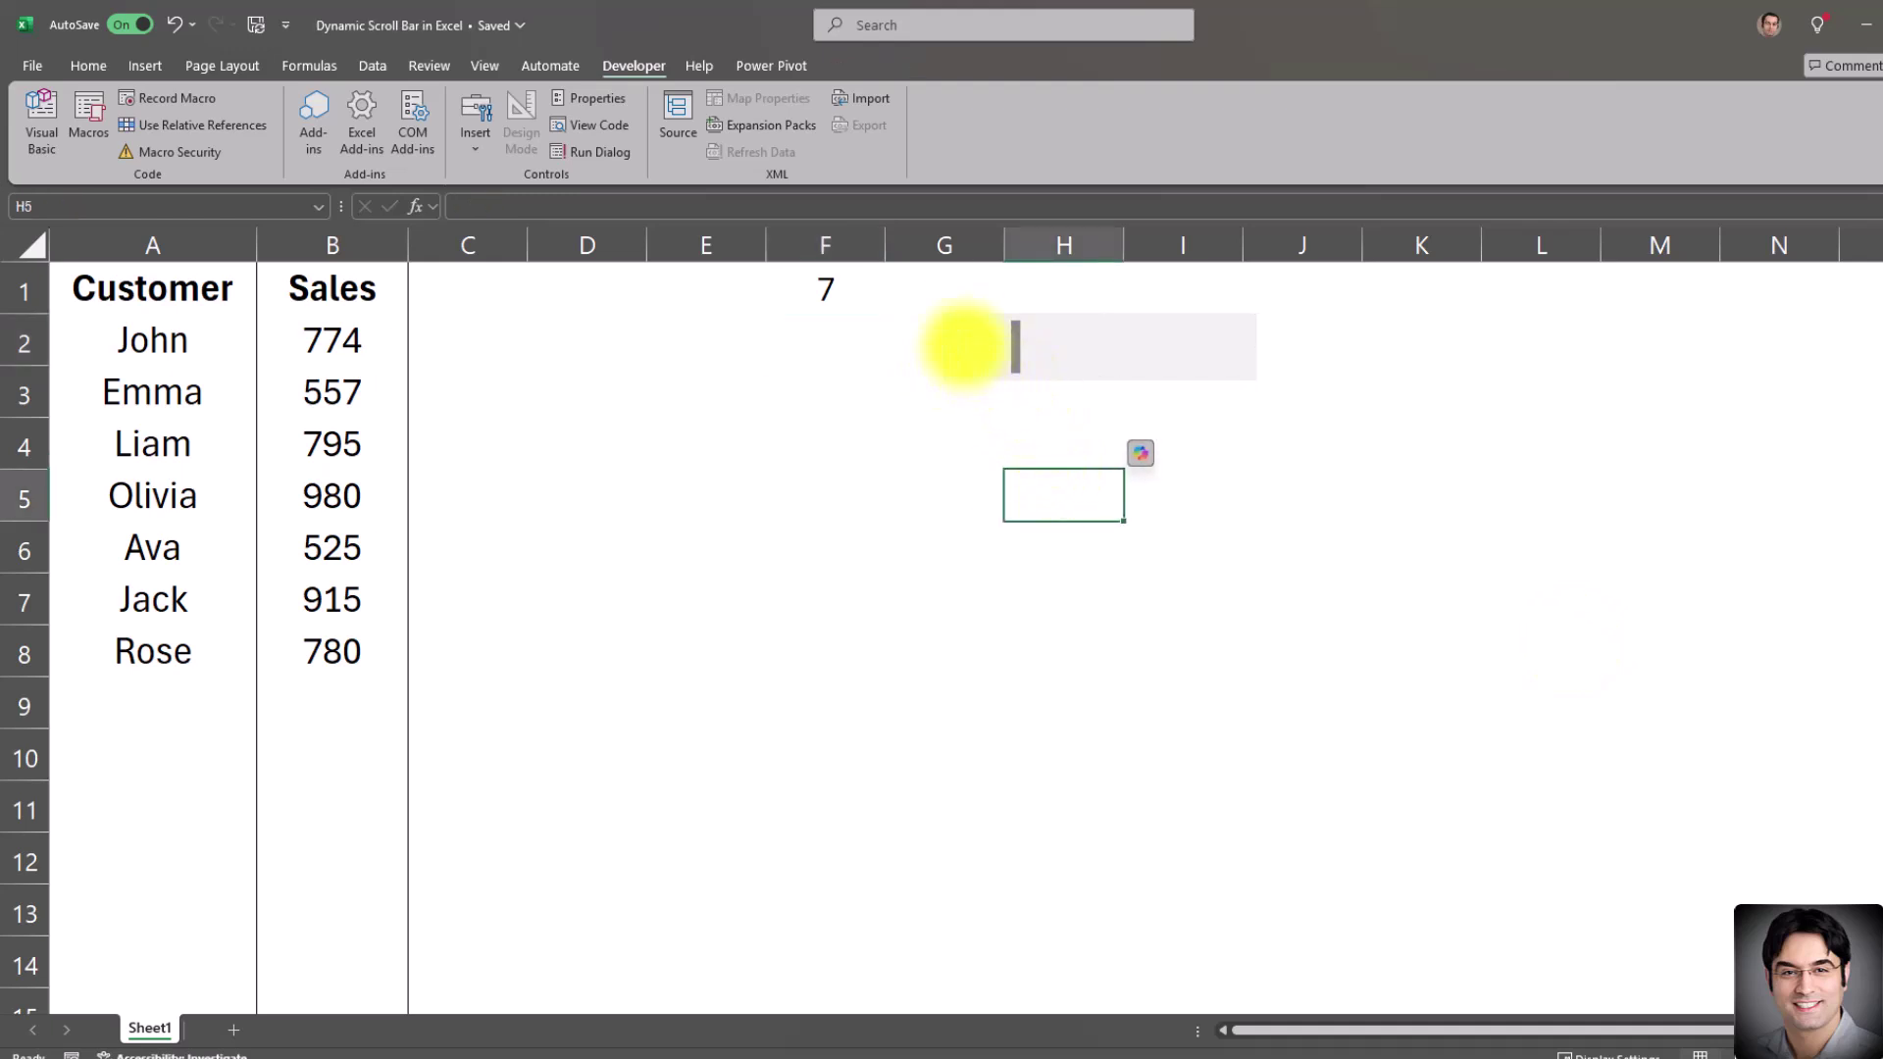
click(1221, 343)
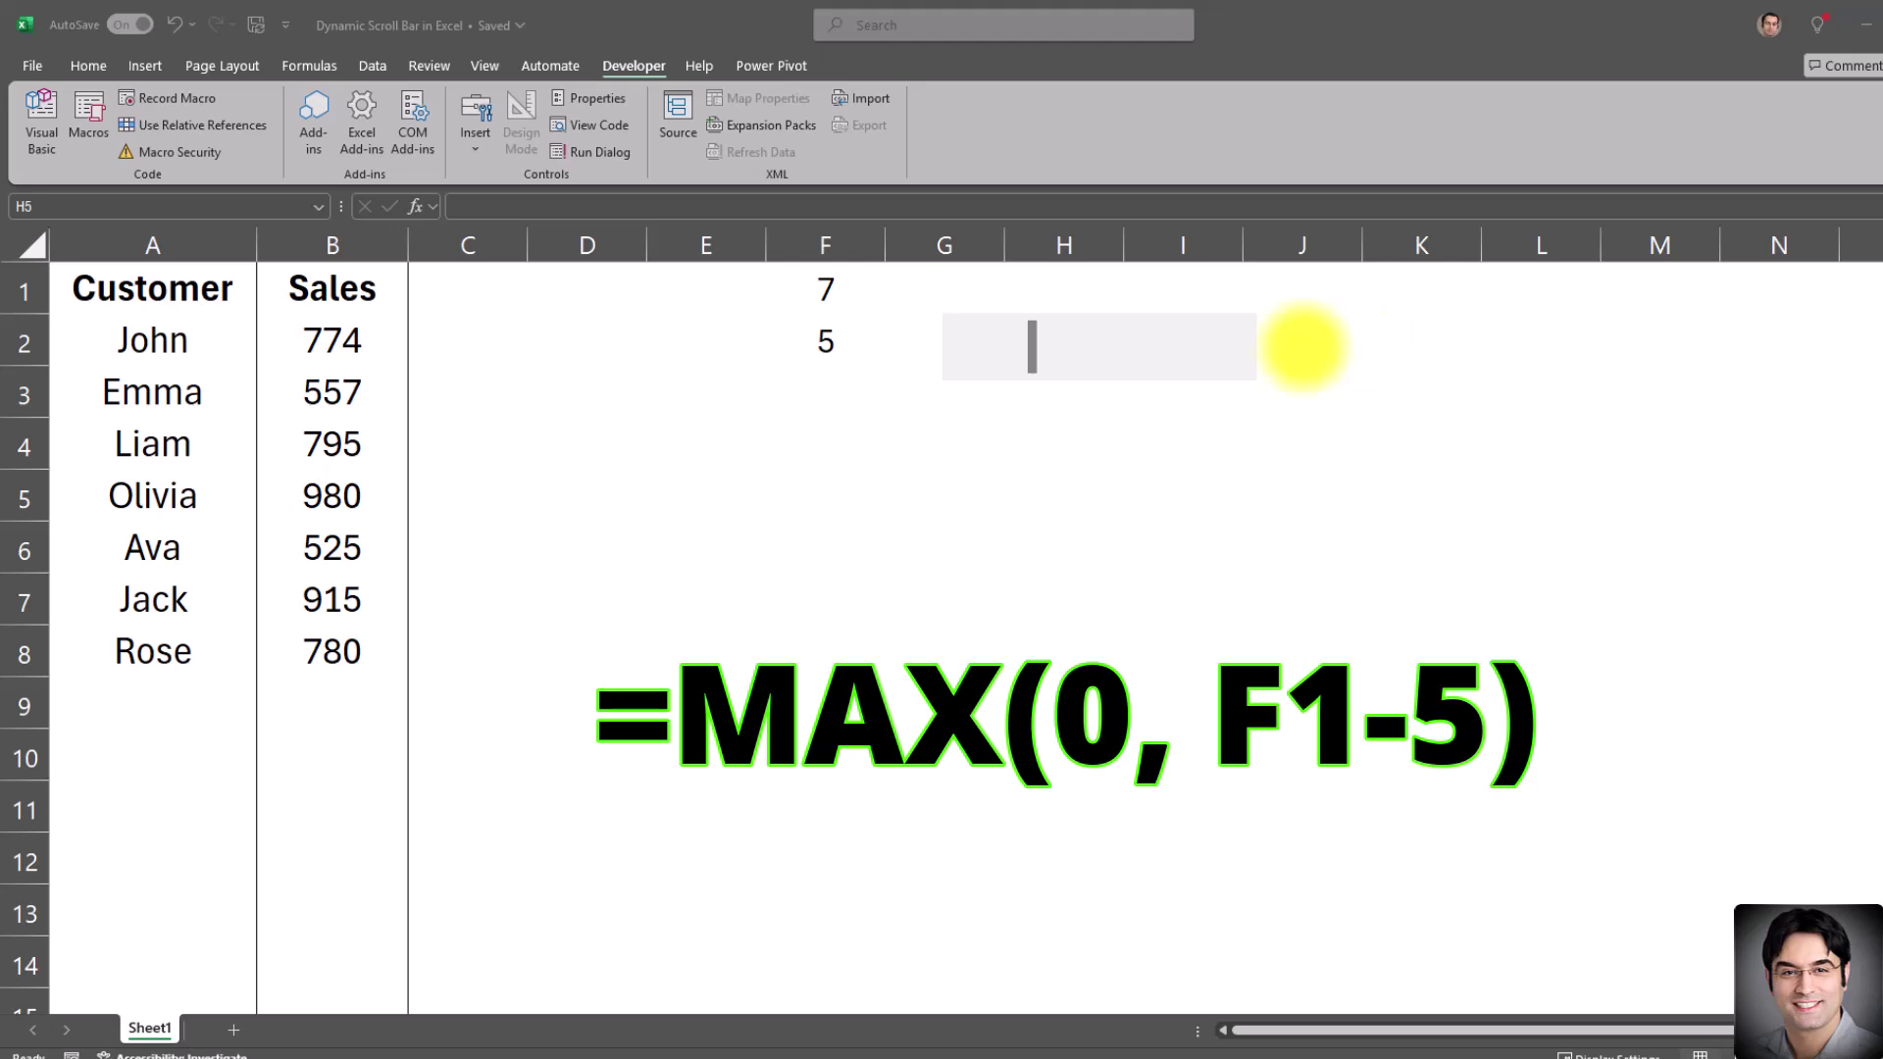
Step: Enter the formula =MAX(0, F1-5) in cell F3
click(822, 384)
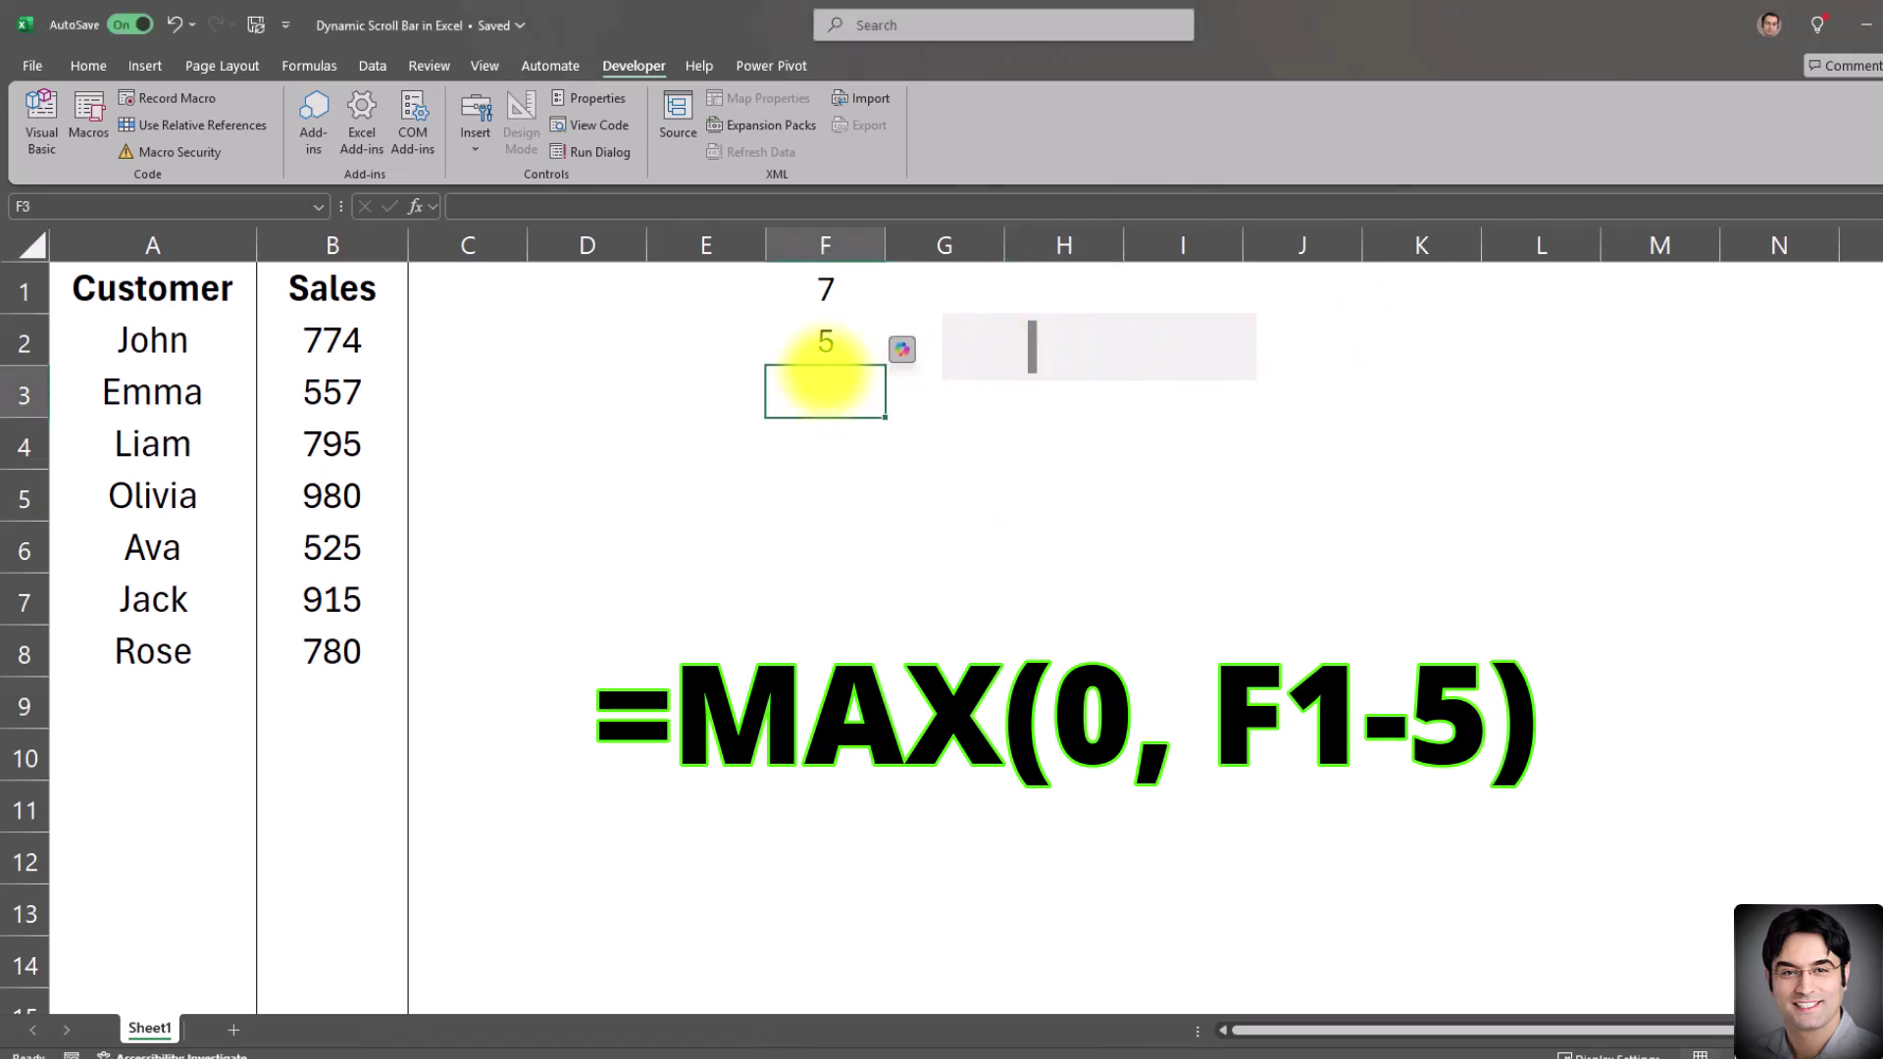
text(=MAX(0, F1-5))
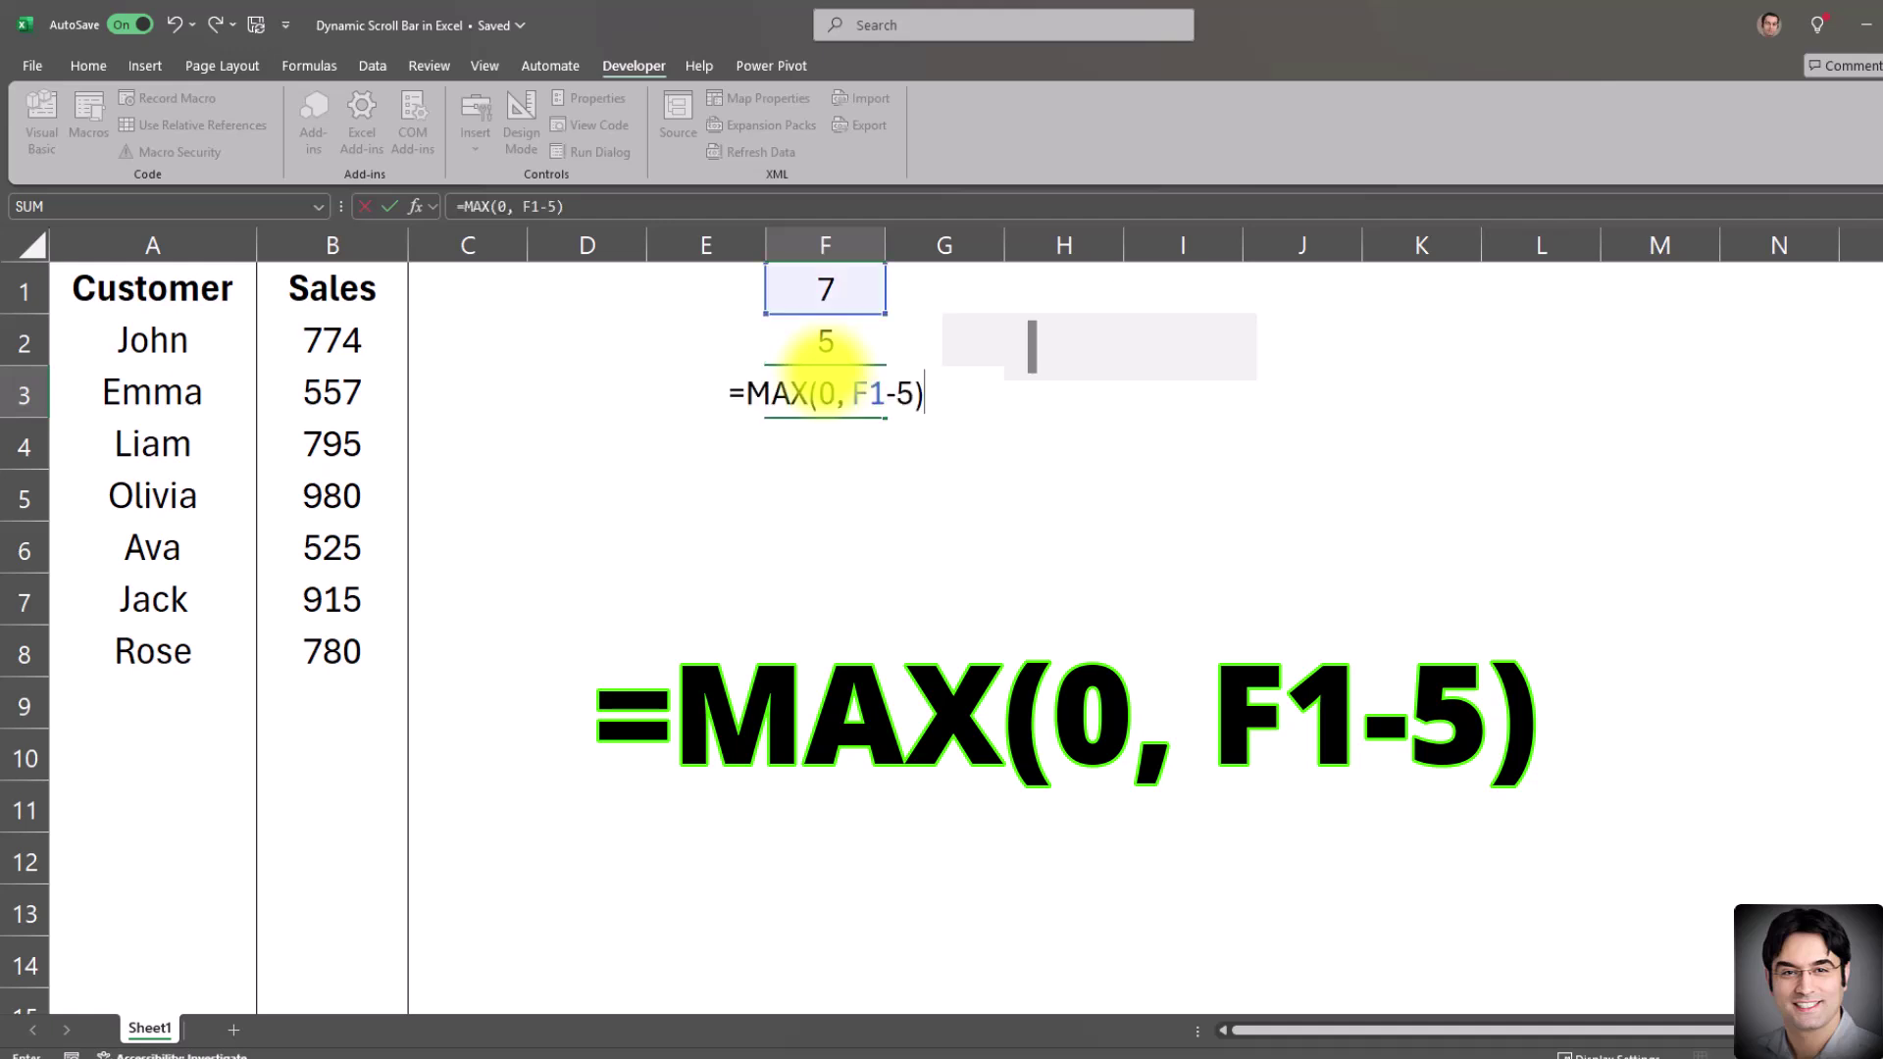
key(Return)
click(839, 412)
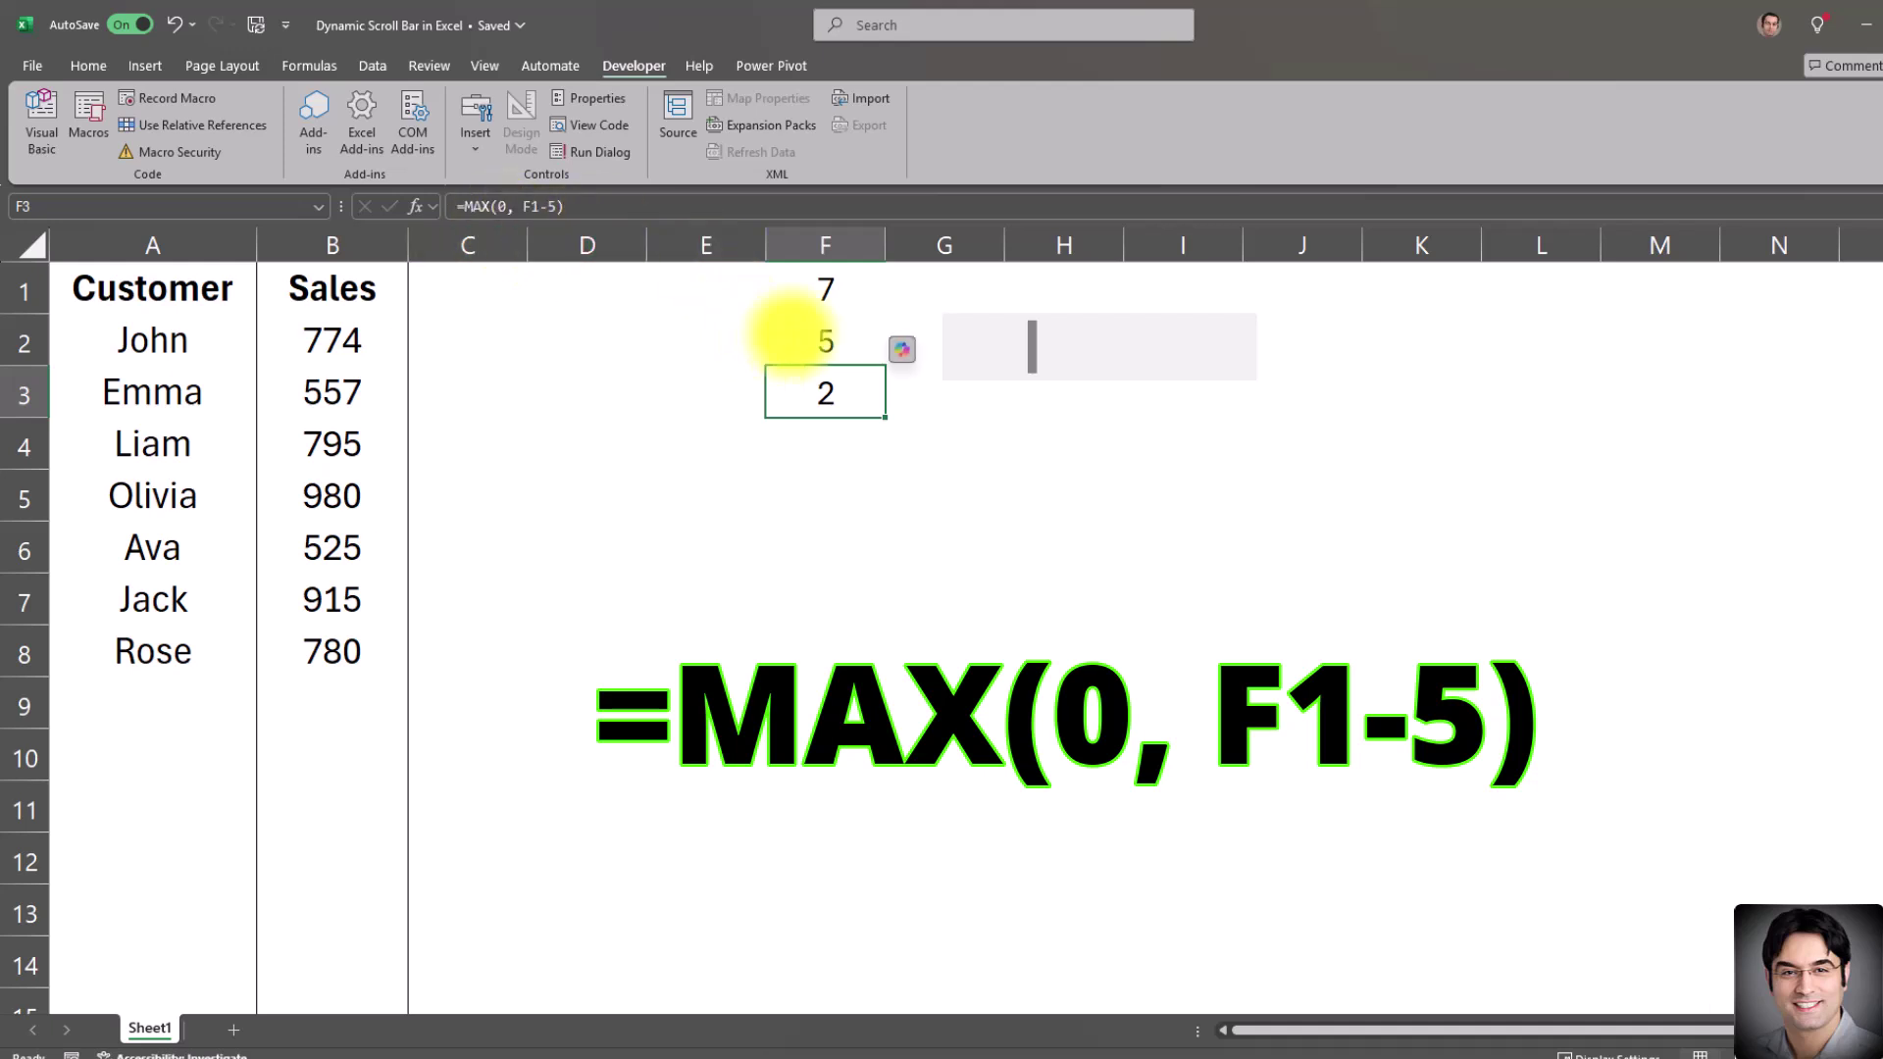
key(Return)
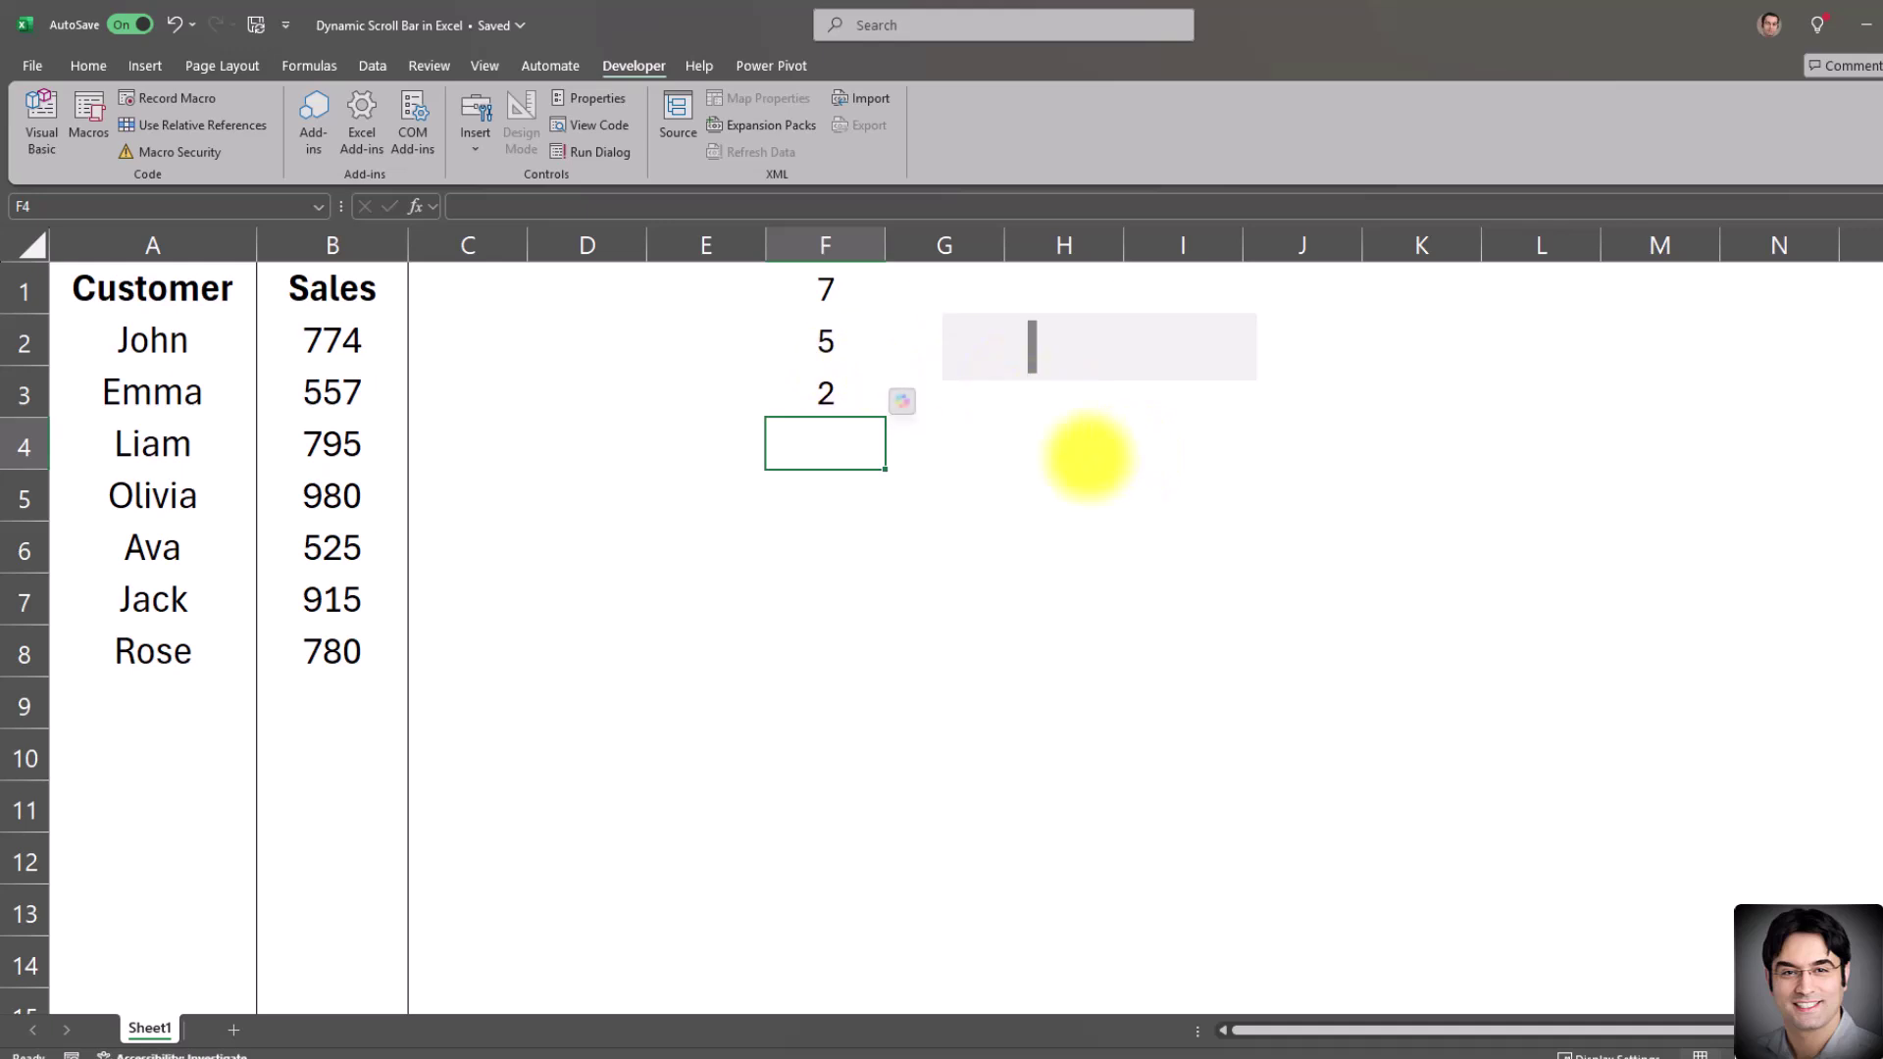
Step: Open the Name Manager and widen it and its Refers To column to read the full CustomerNames and CustomerSales formulas
click(1062, 458)
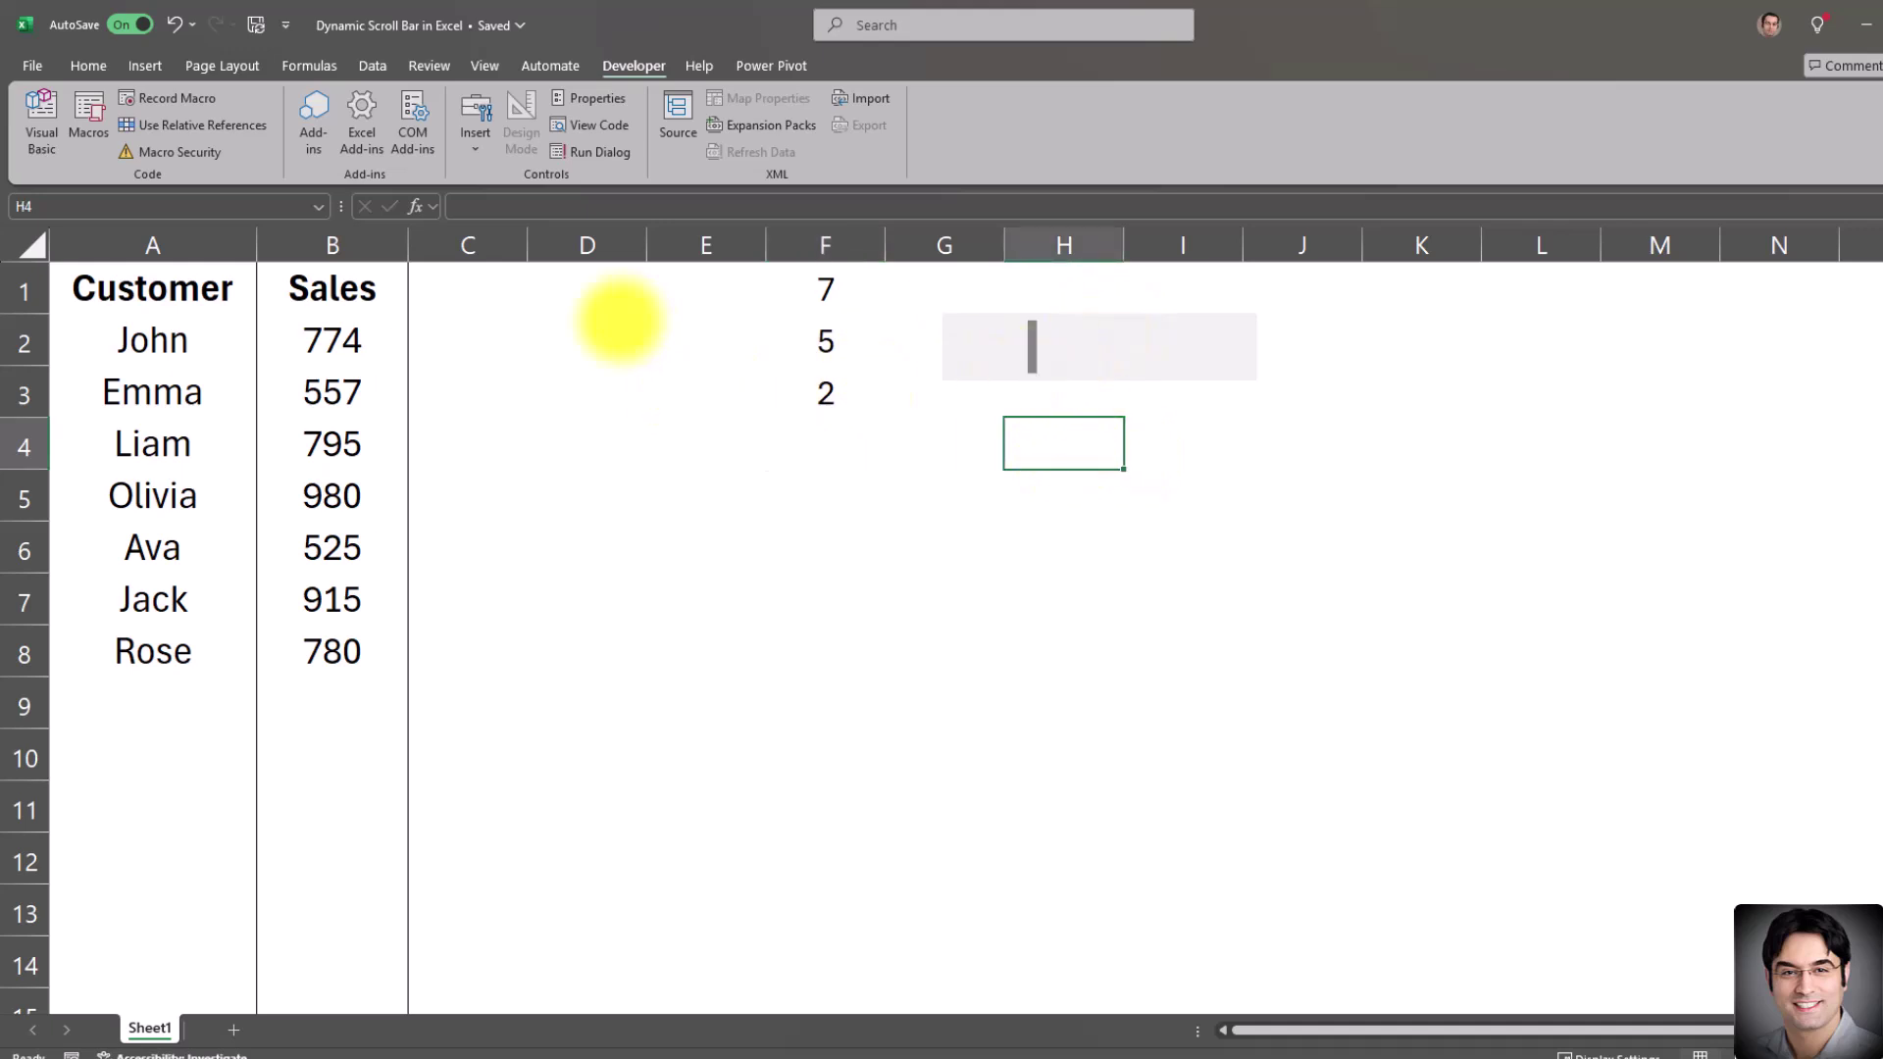
click(618, 322)
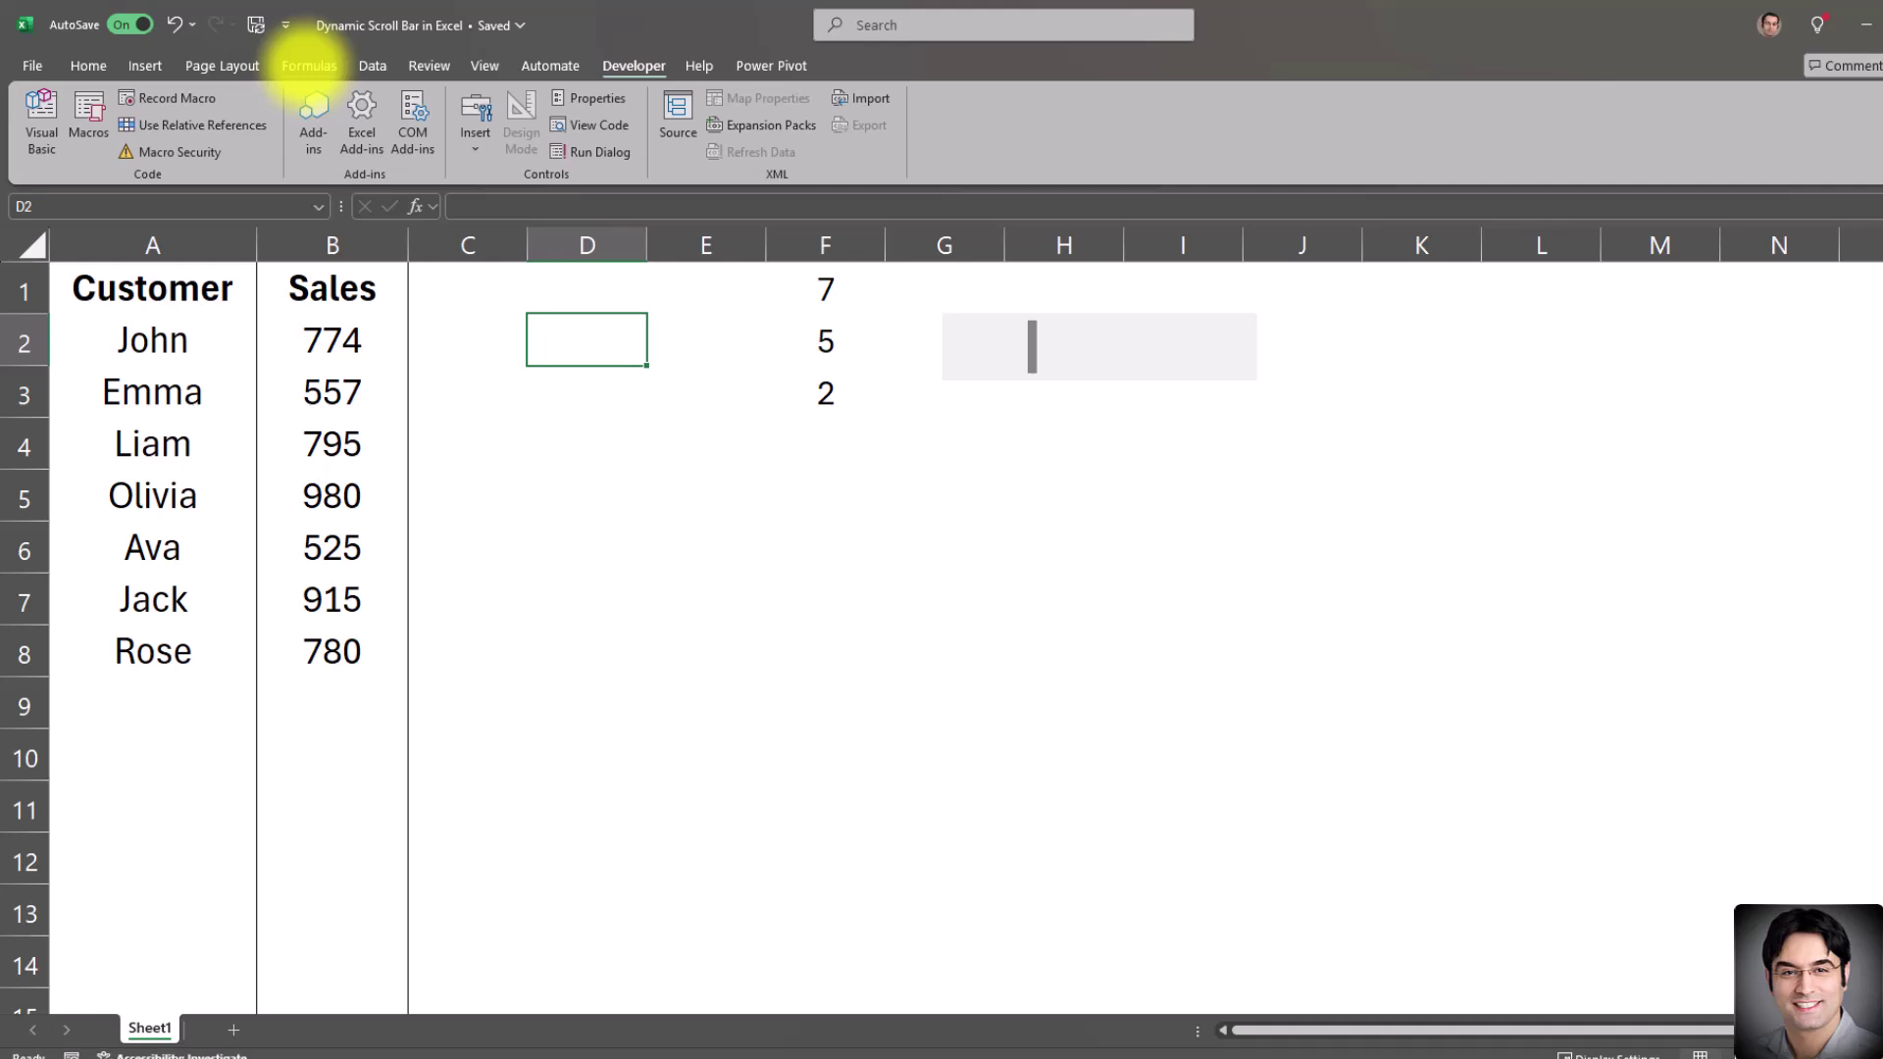
click(309, 65)
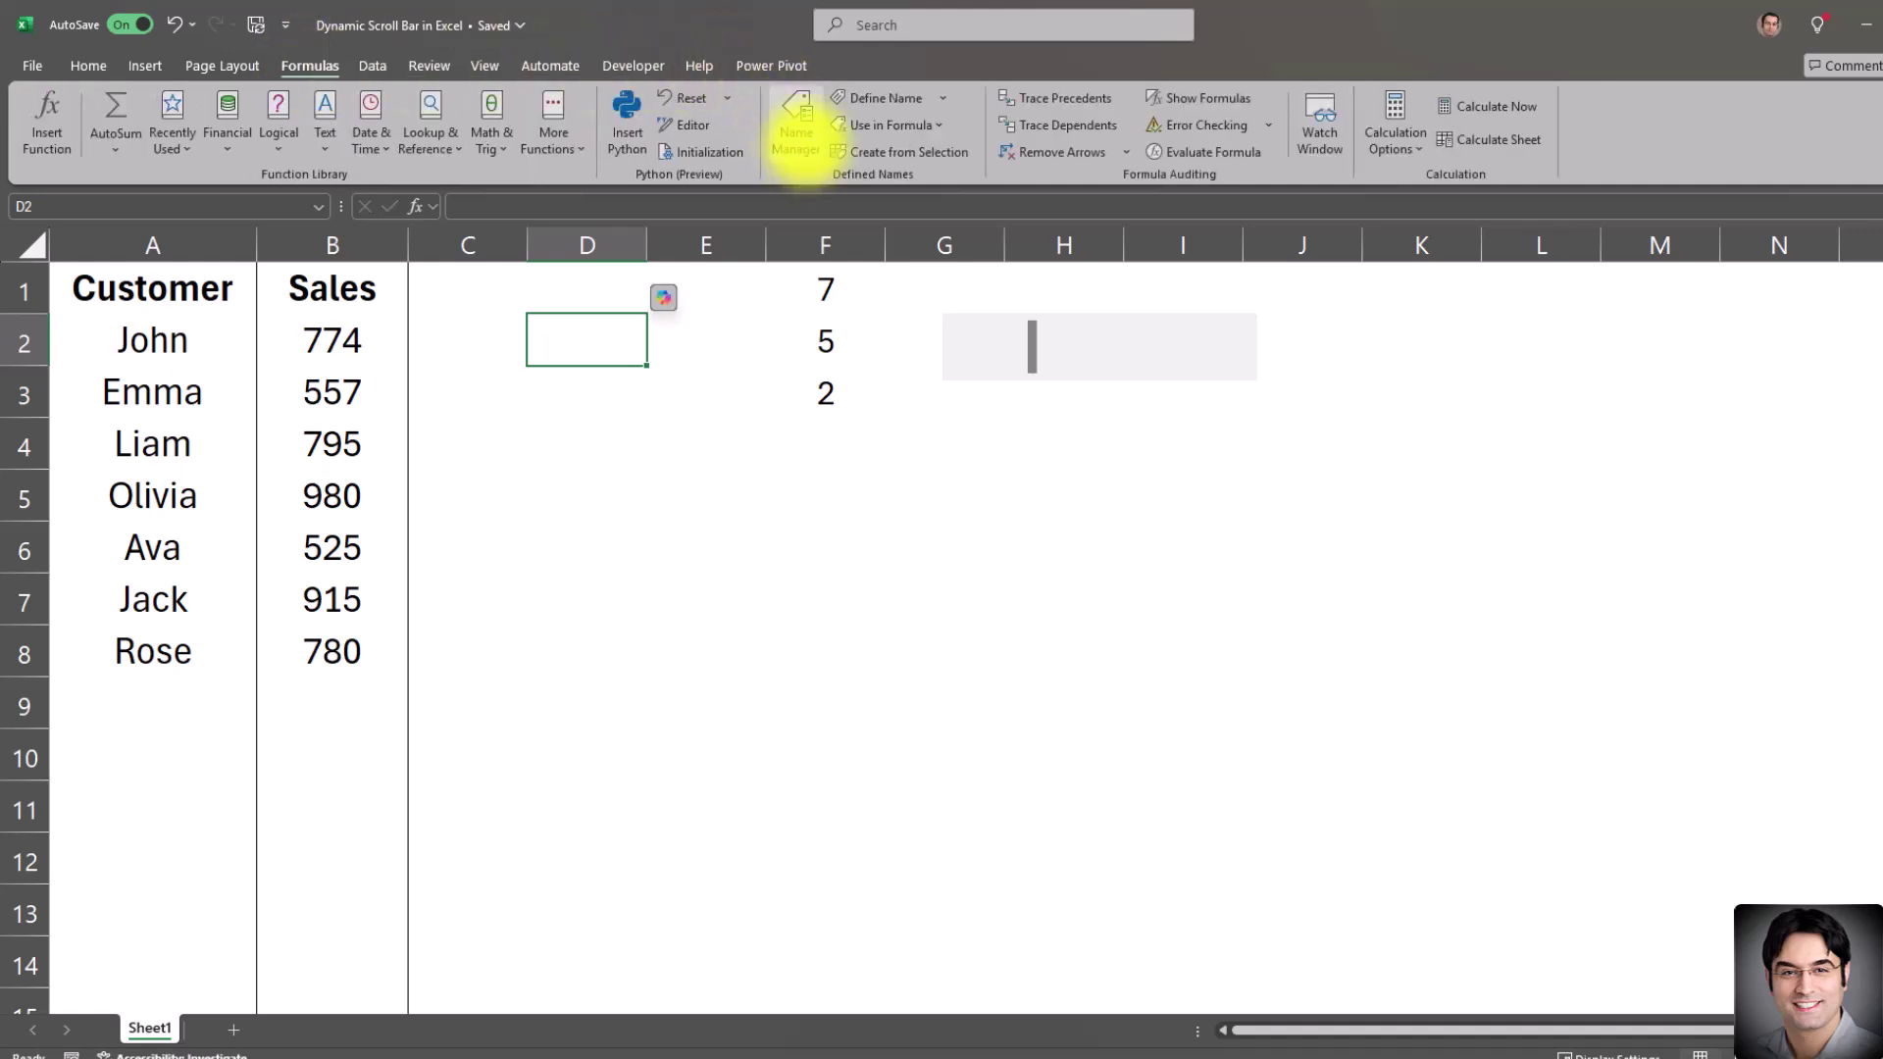
click(797, 127)
drag(1383, 221, 622, 123)
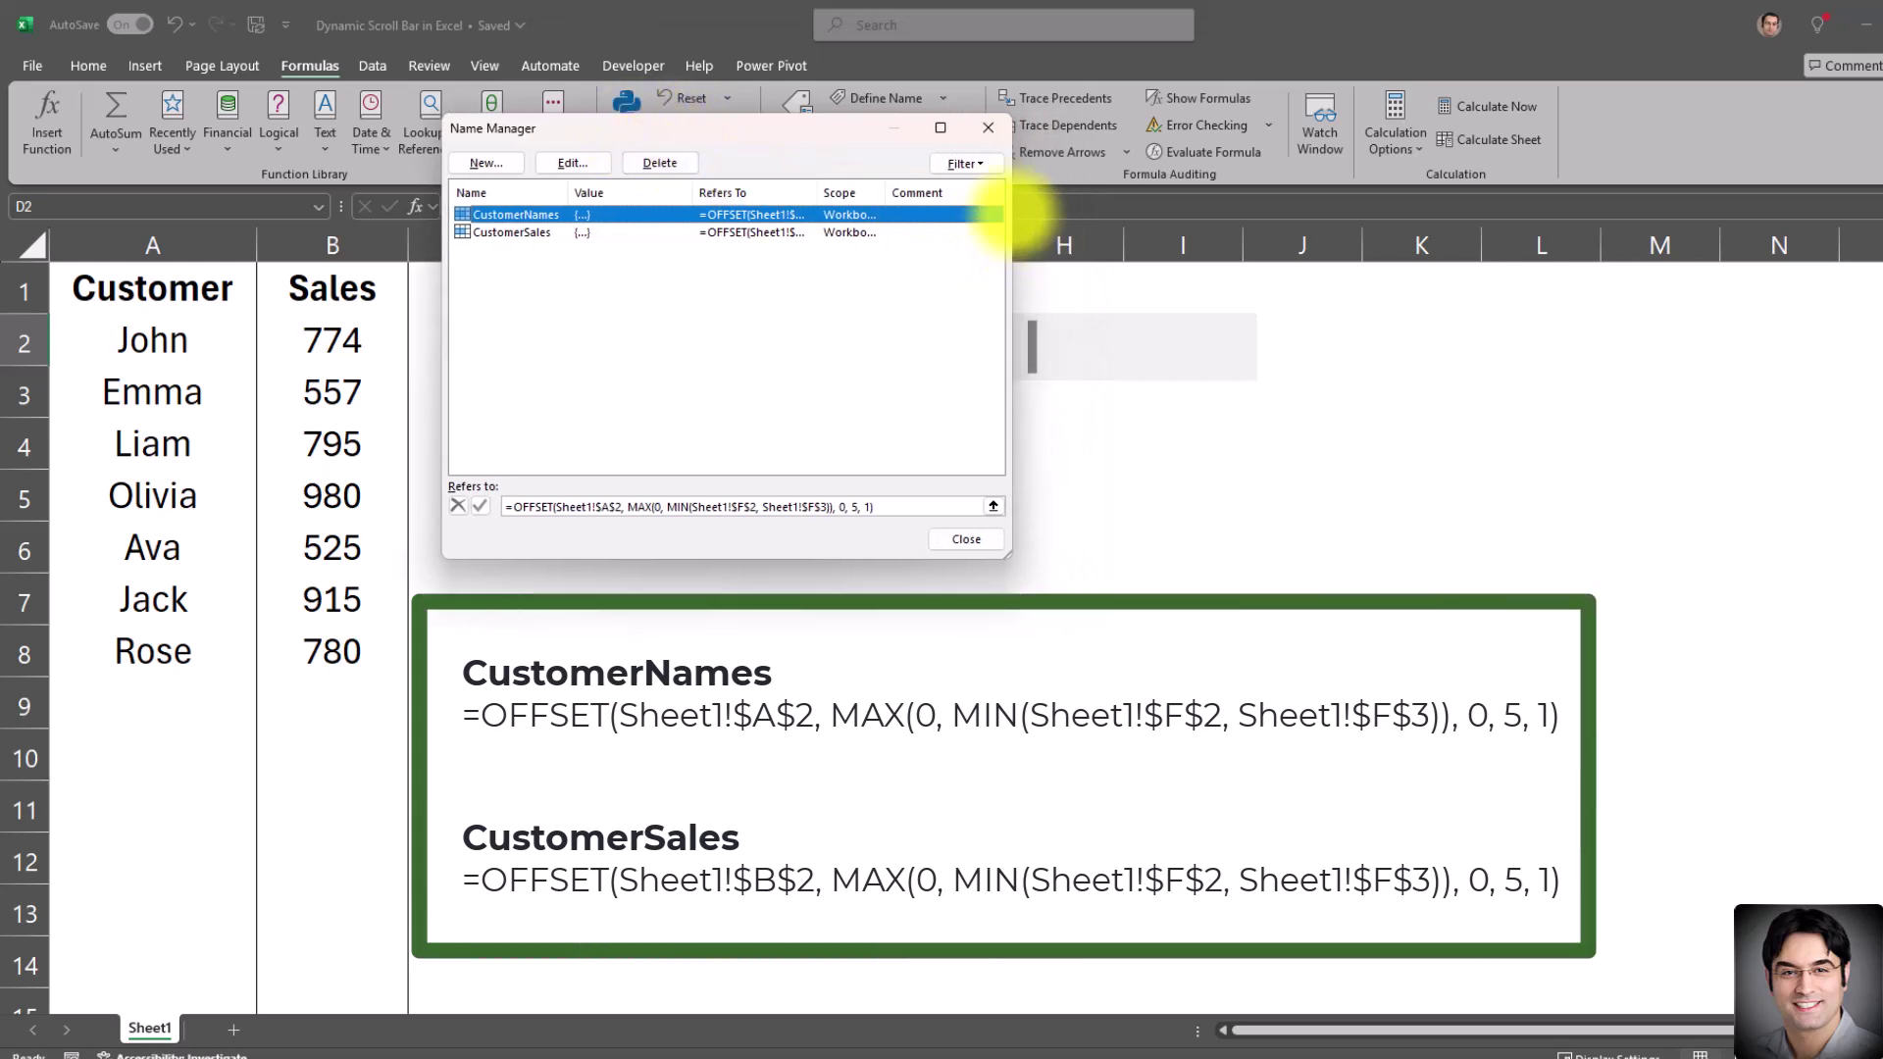
drag(1008, 210, 1476, 252)
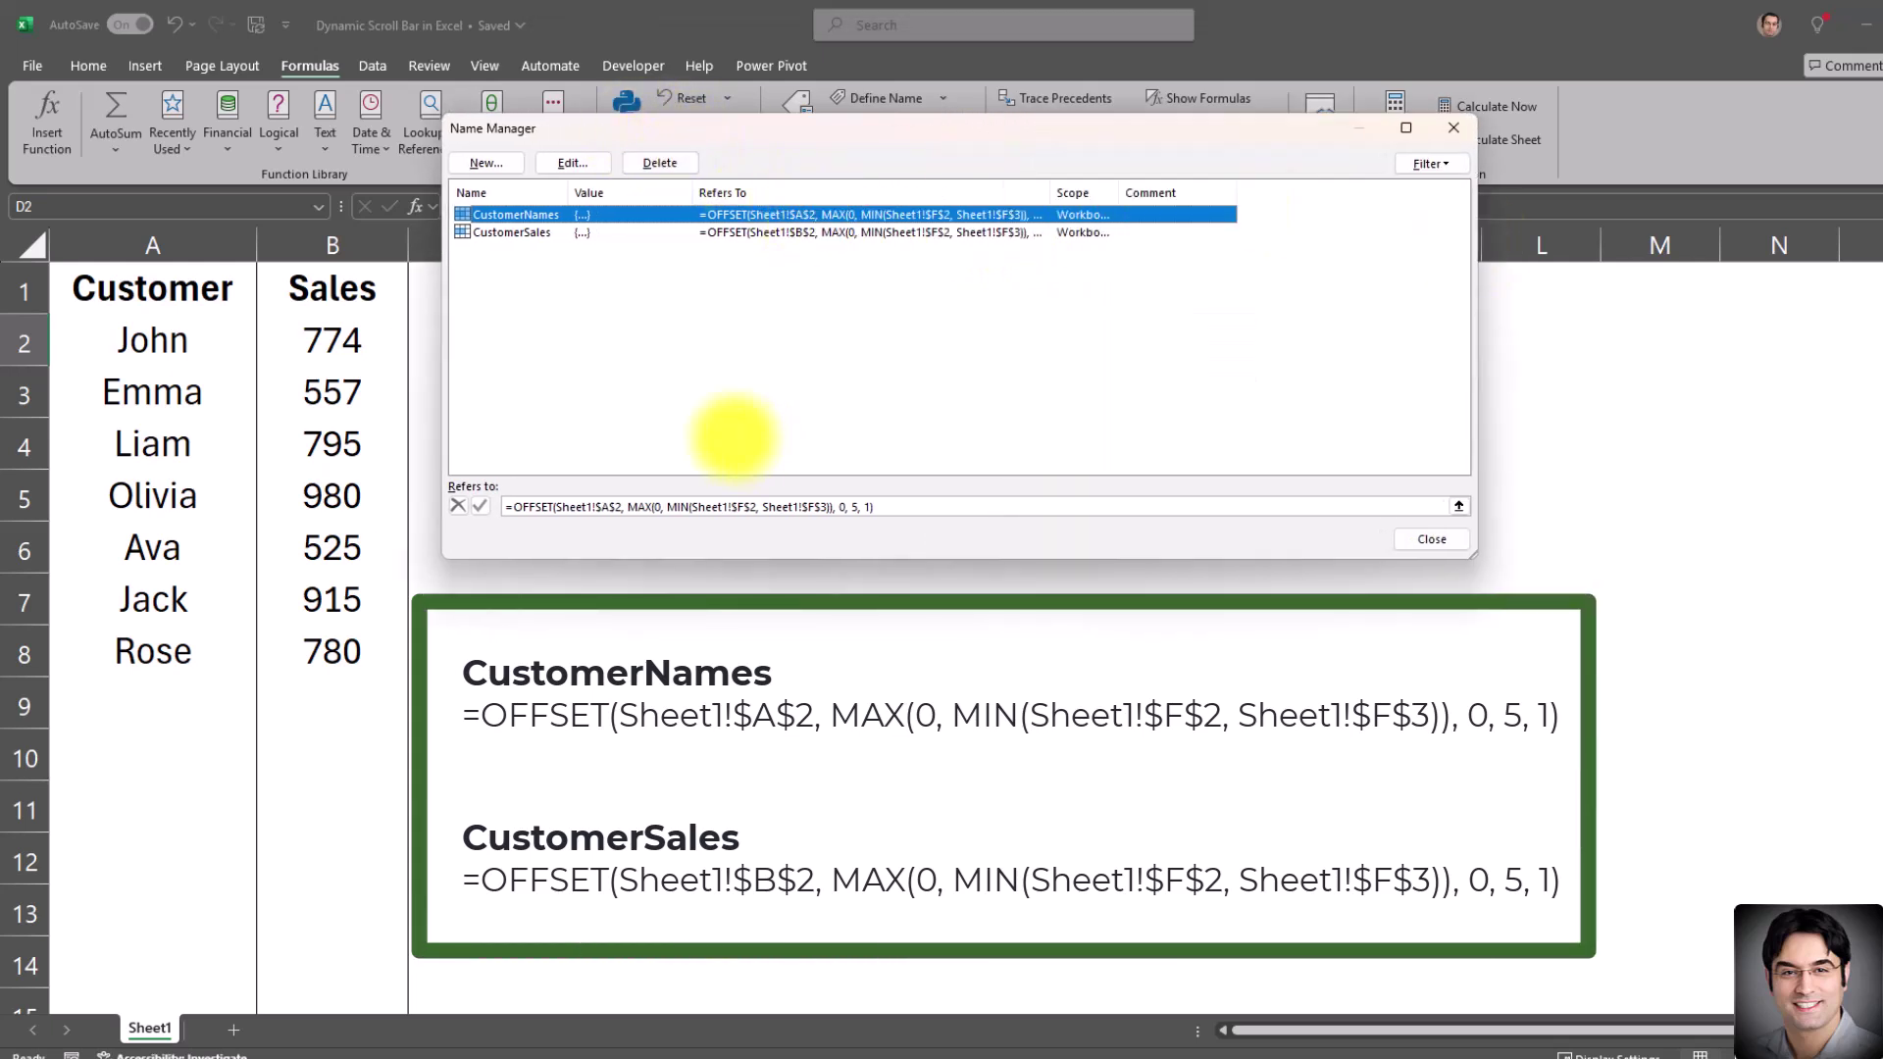
drag(1053, 191, 1108, 193)
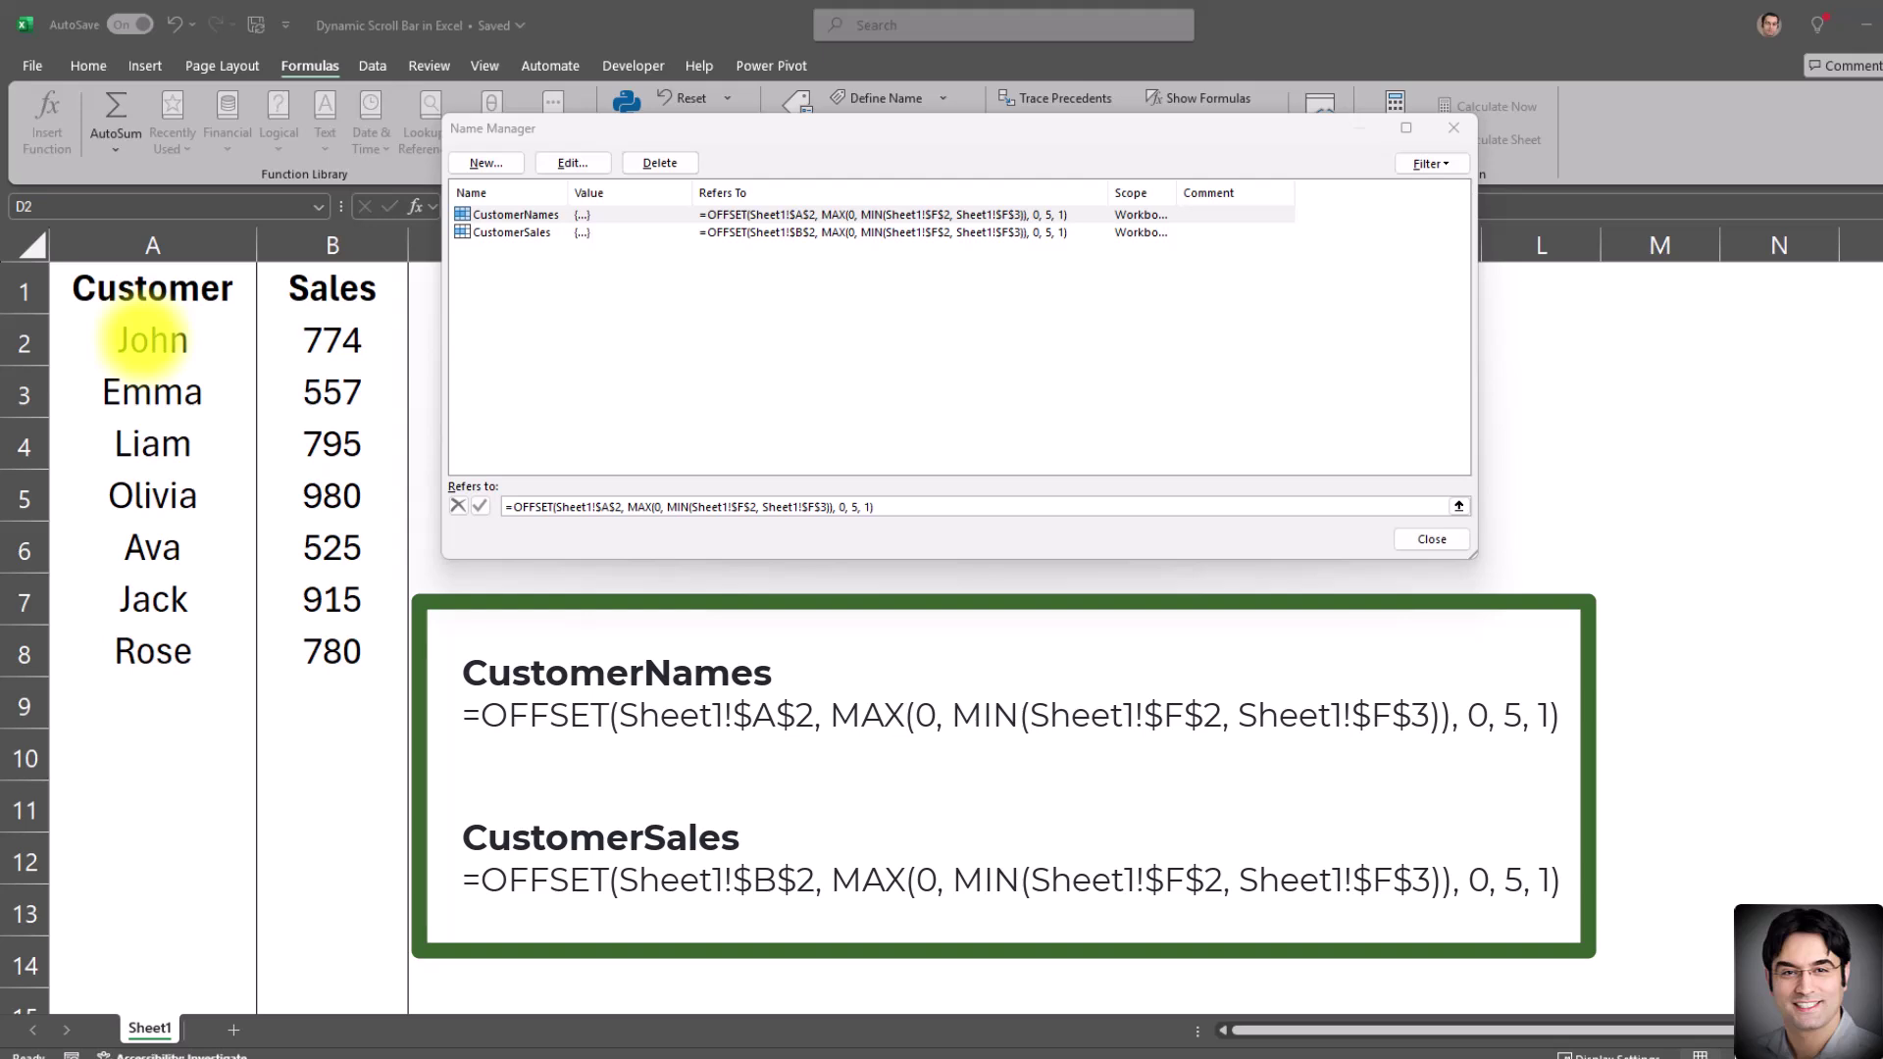
Step: Compare the CustomerNames and CustomerSales formulas with the cells they reference, and close the Name Manager
drag(849, 132, 1431, 142)
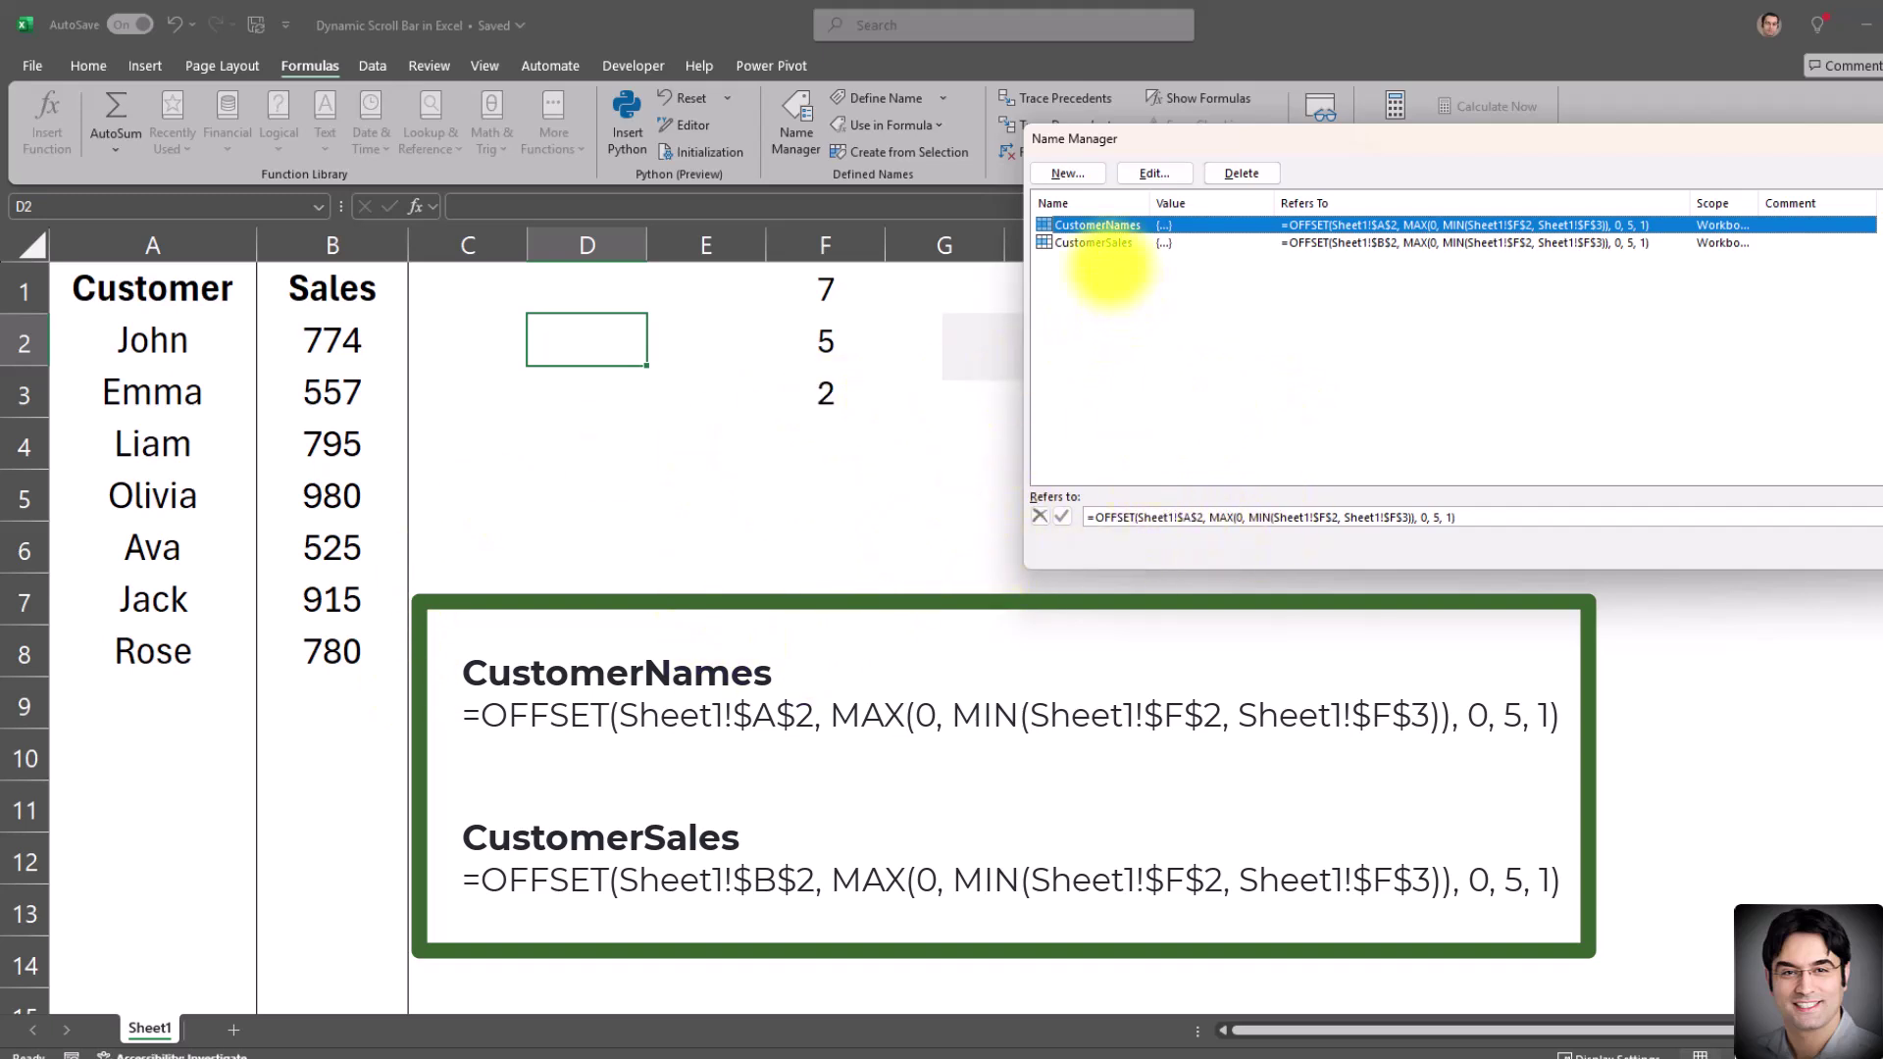
click(1114, 243)
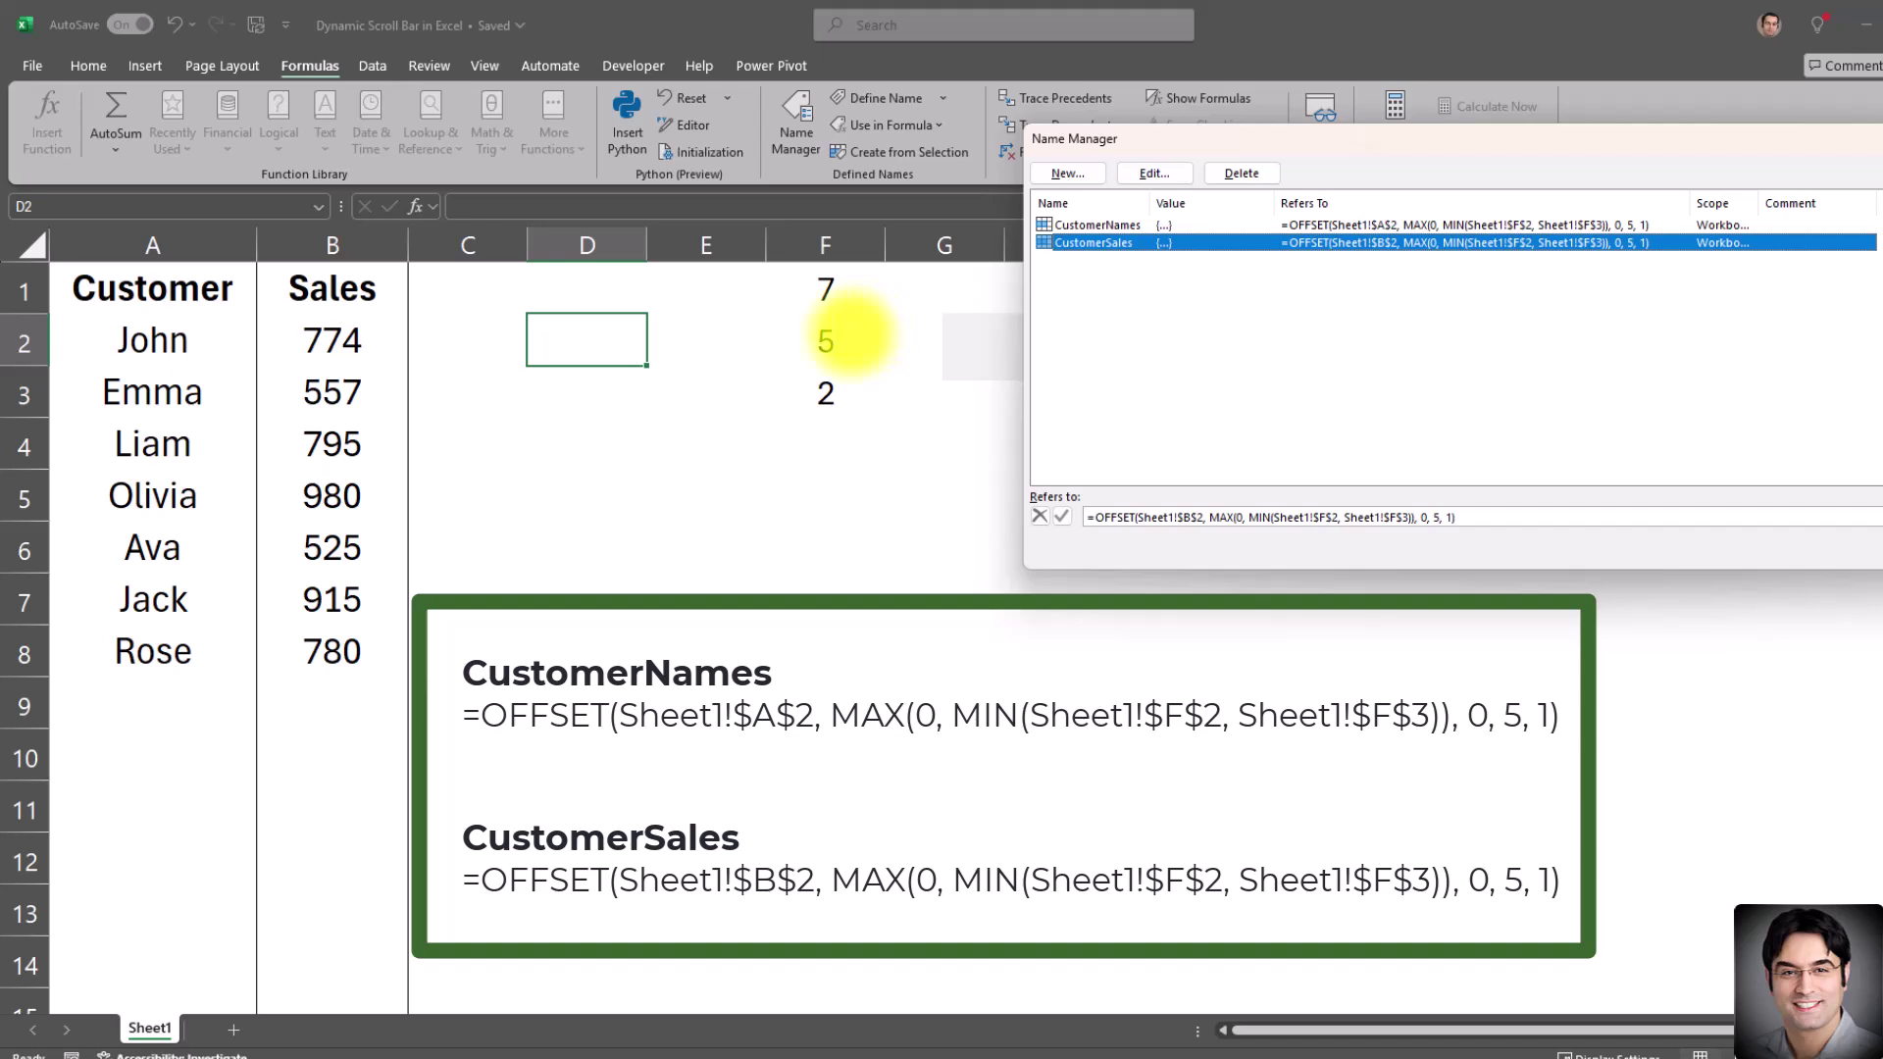
drag(1726, 143, 1223, 155)
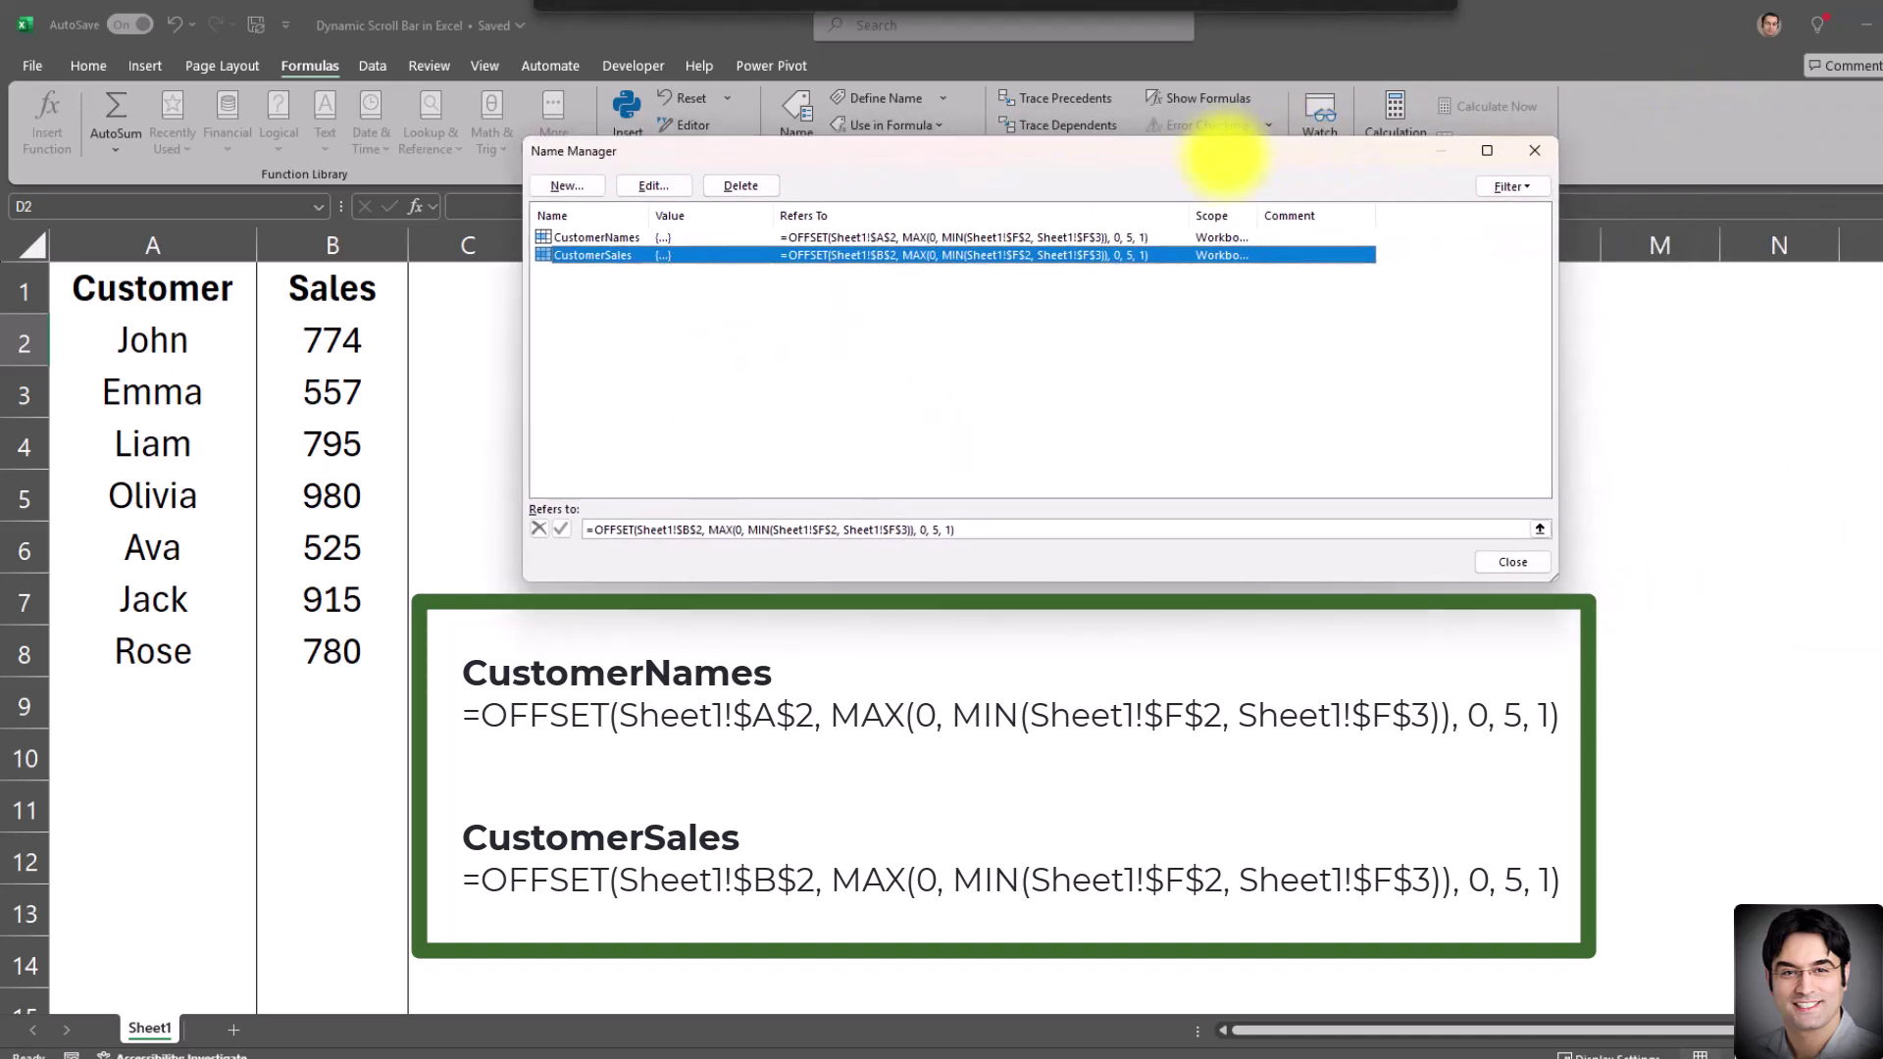
click(1534, 150)
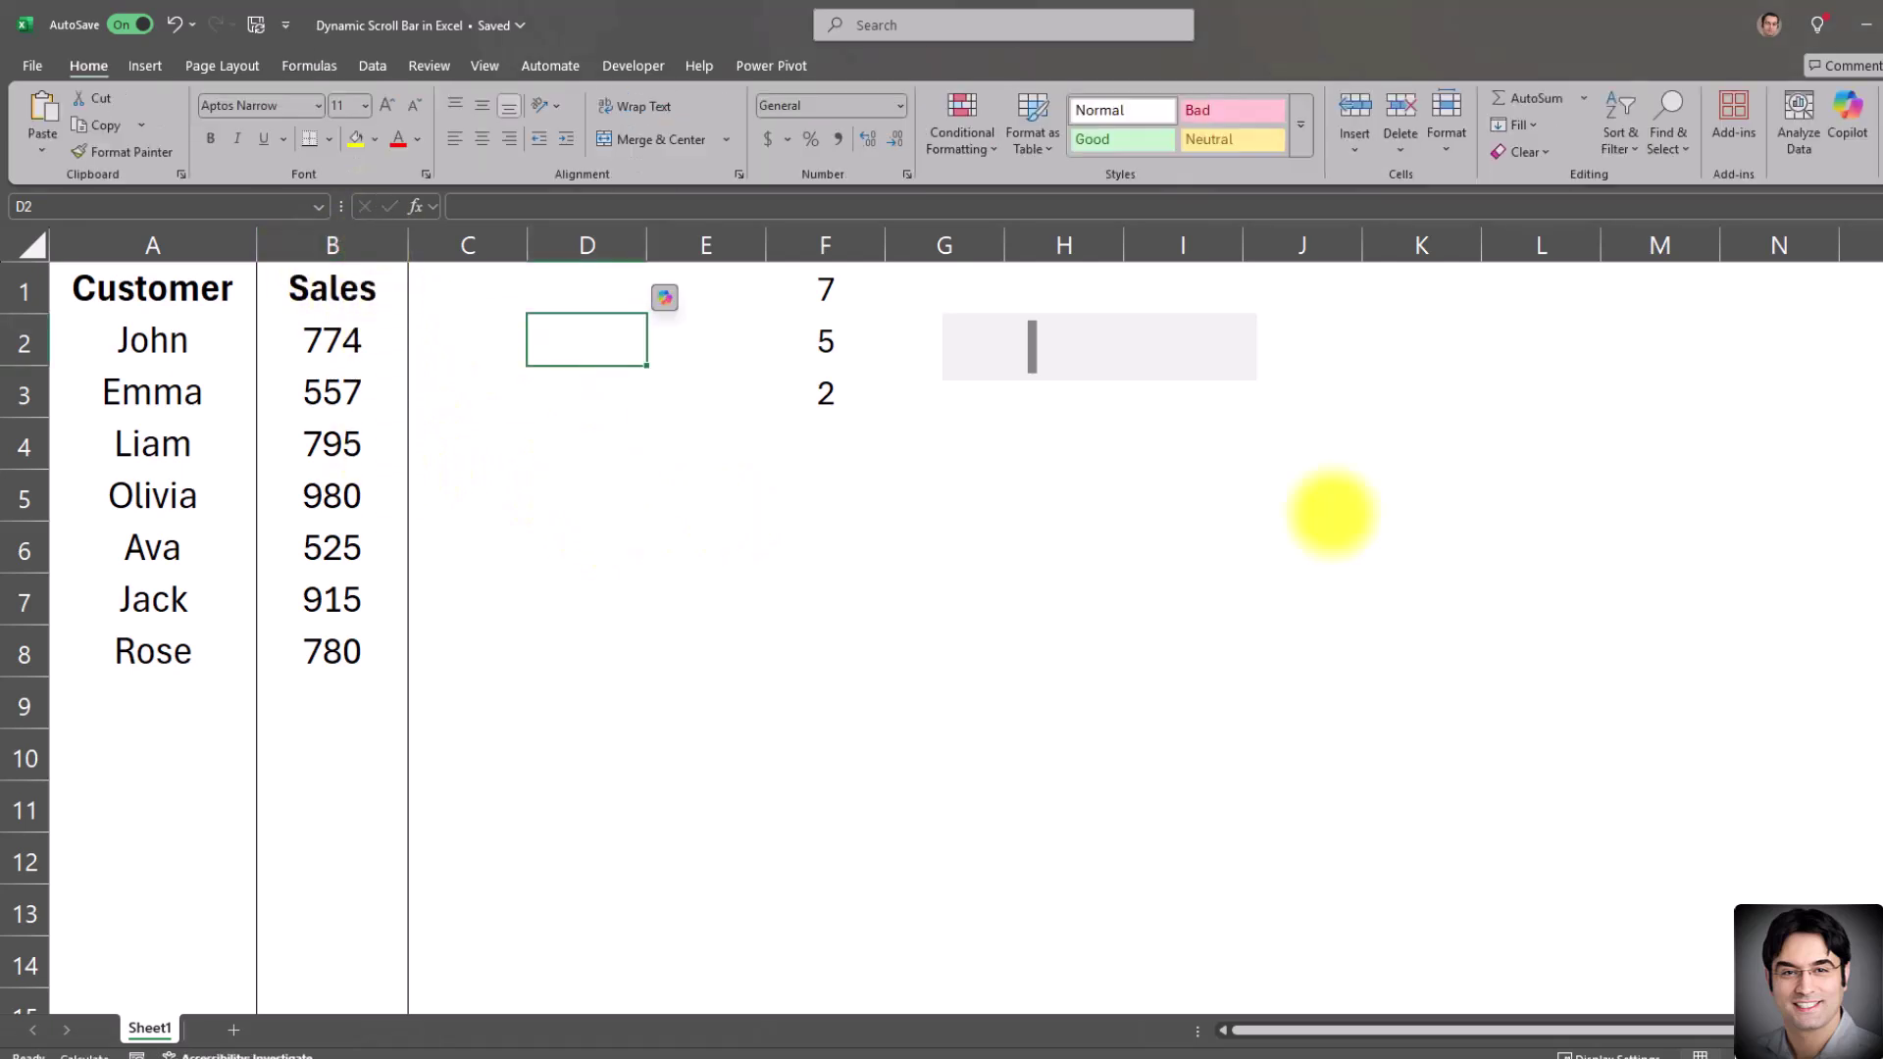
Step: Insert a blank column chart from an empty cell and place it below the scroll bar
click(1324, 502)
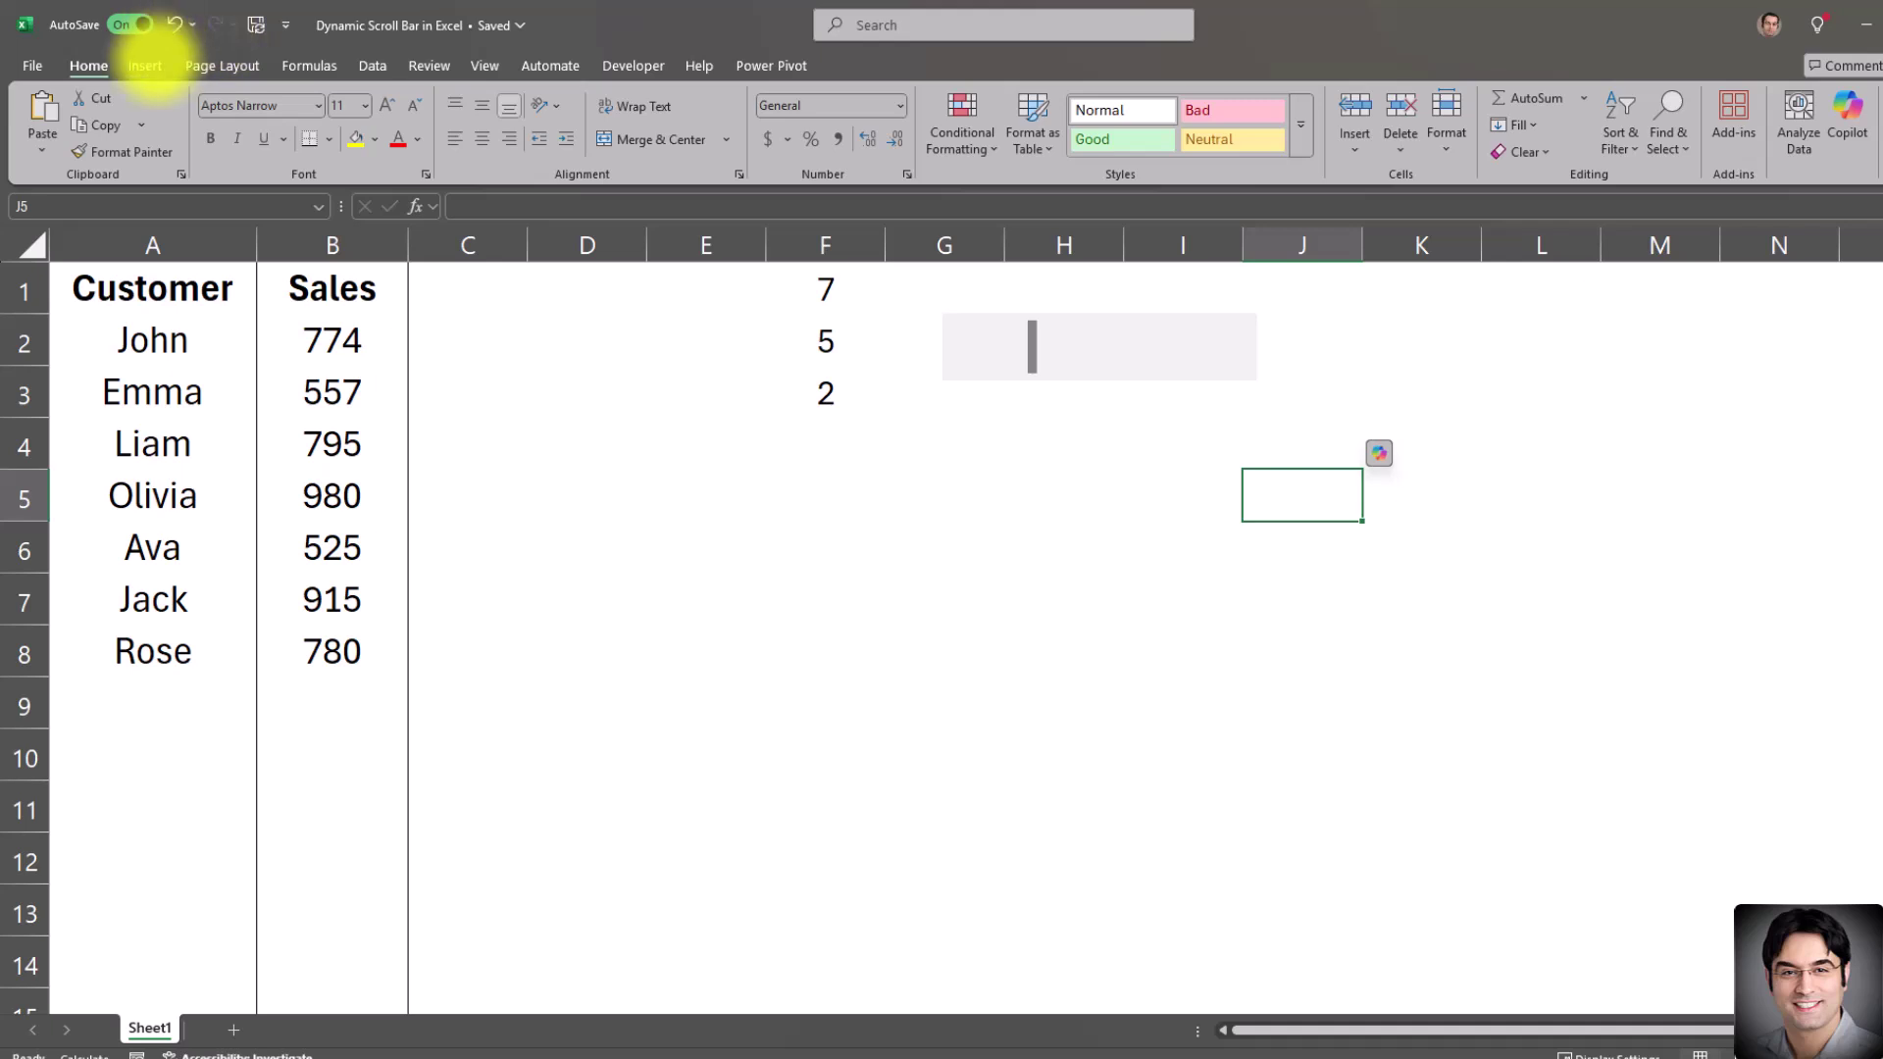
click(145, 65)
click(737, 98)
click(753, 167)
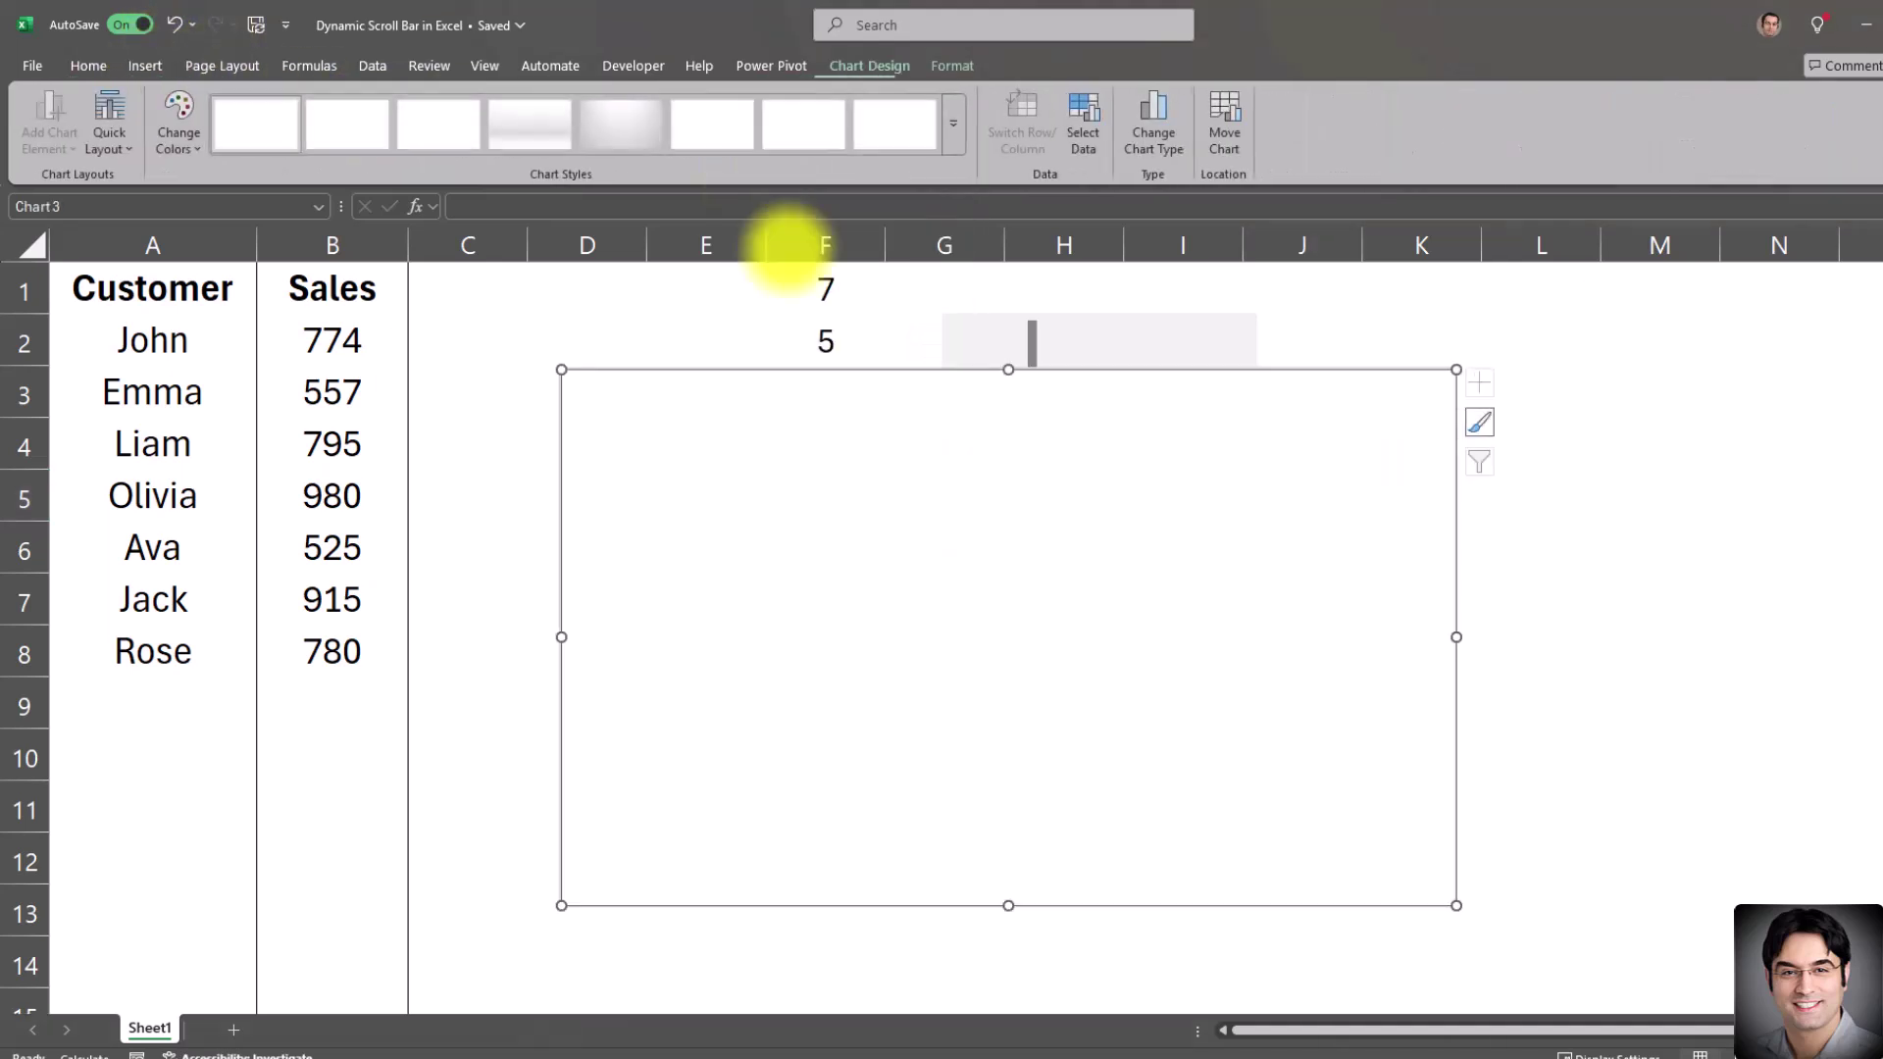
Step: Add a data series to the blank chart and take its series name from cell B1
right_click(898, 555)
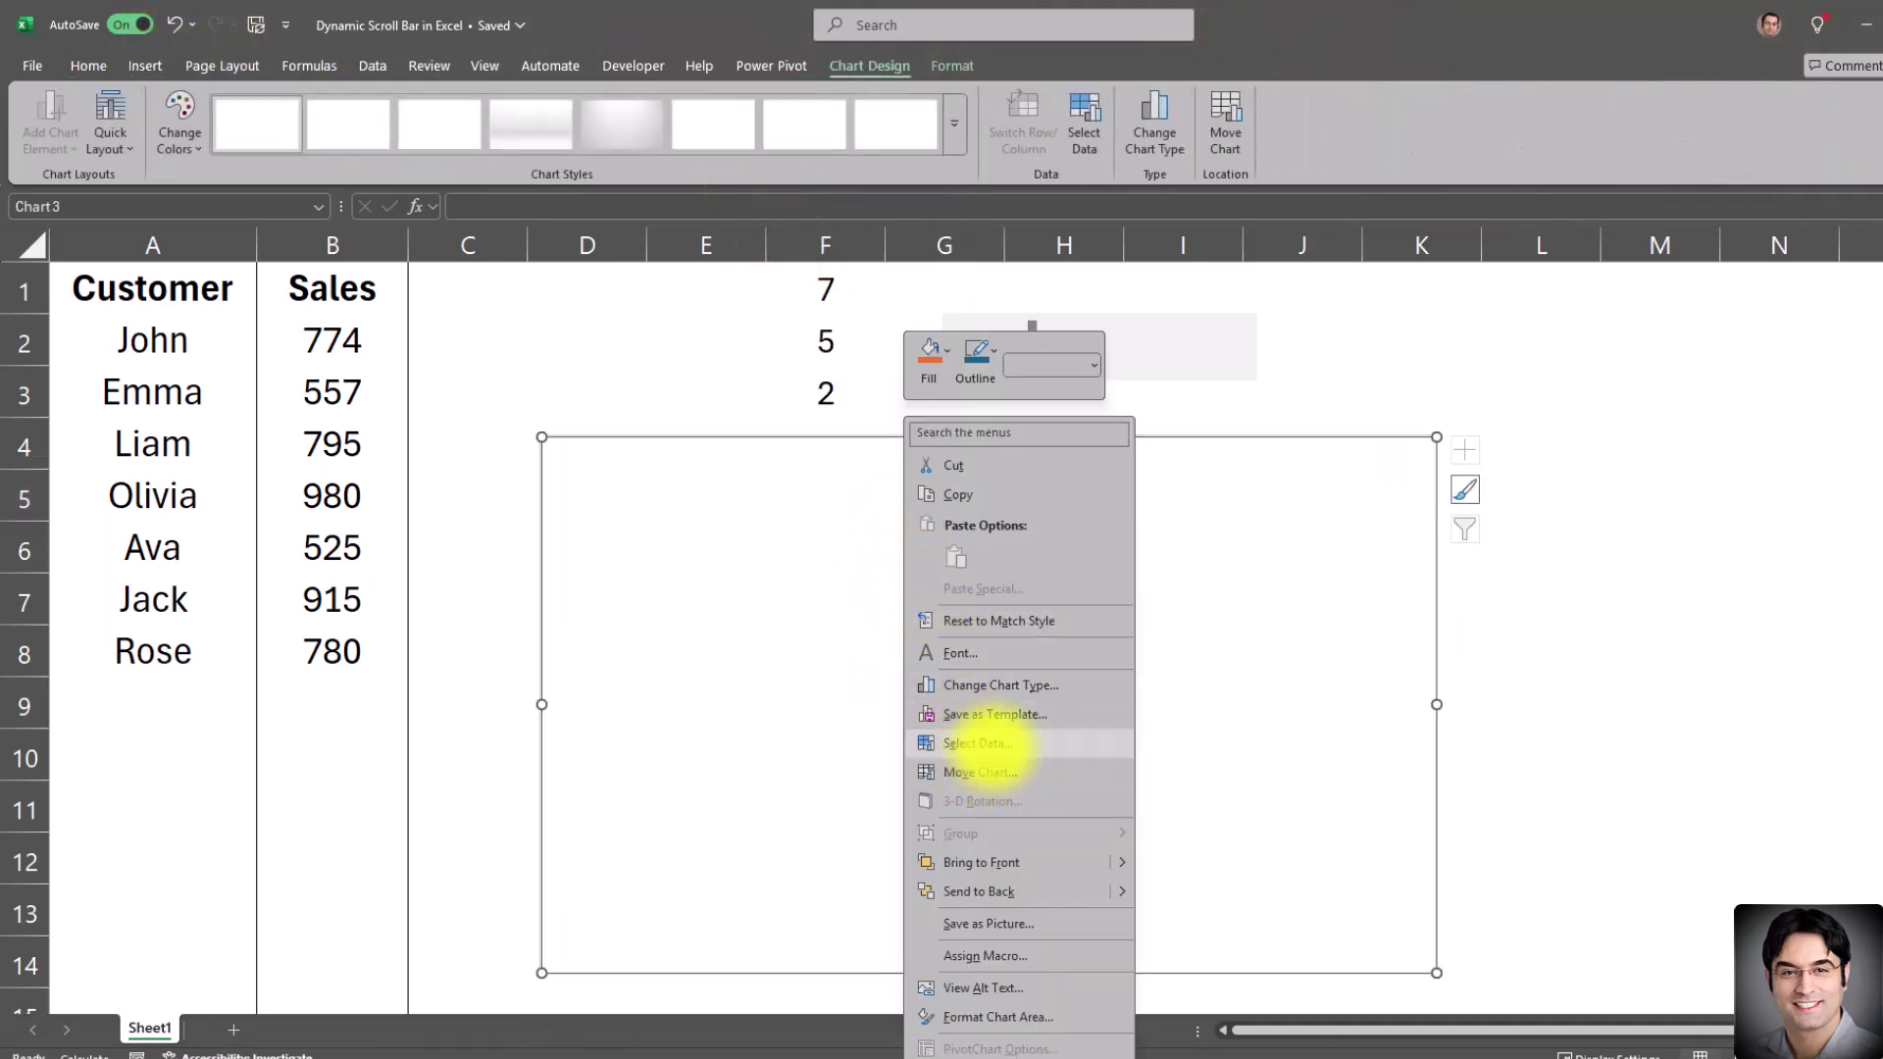
click(977, 743)
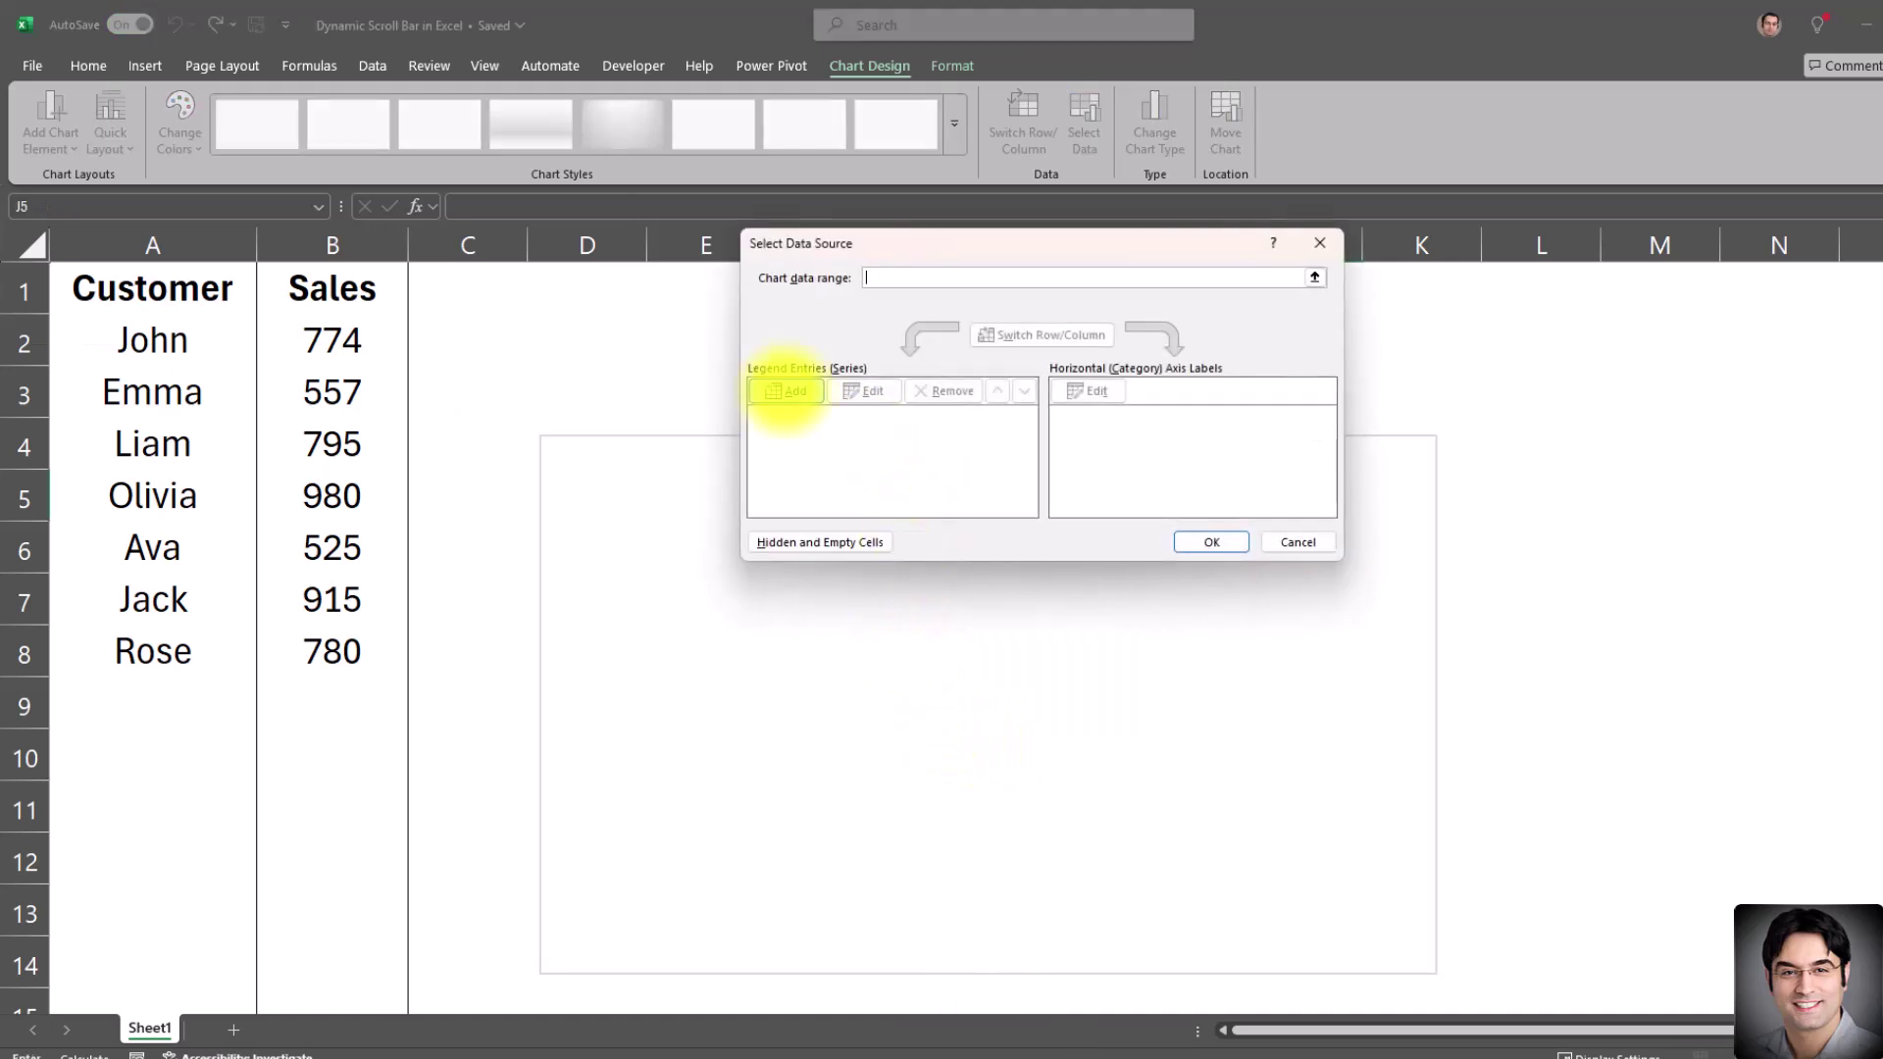
click(787, 391)
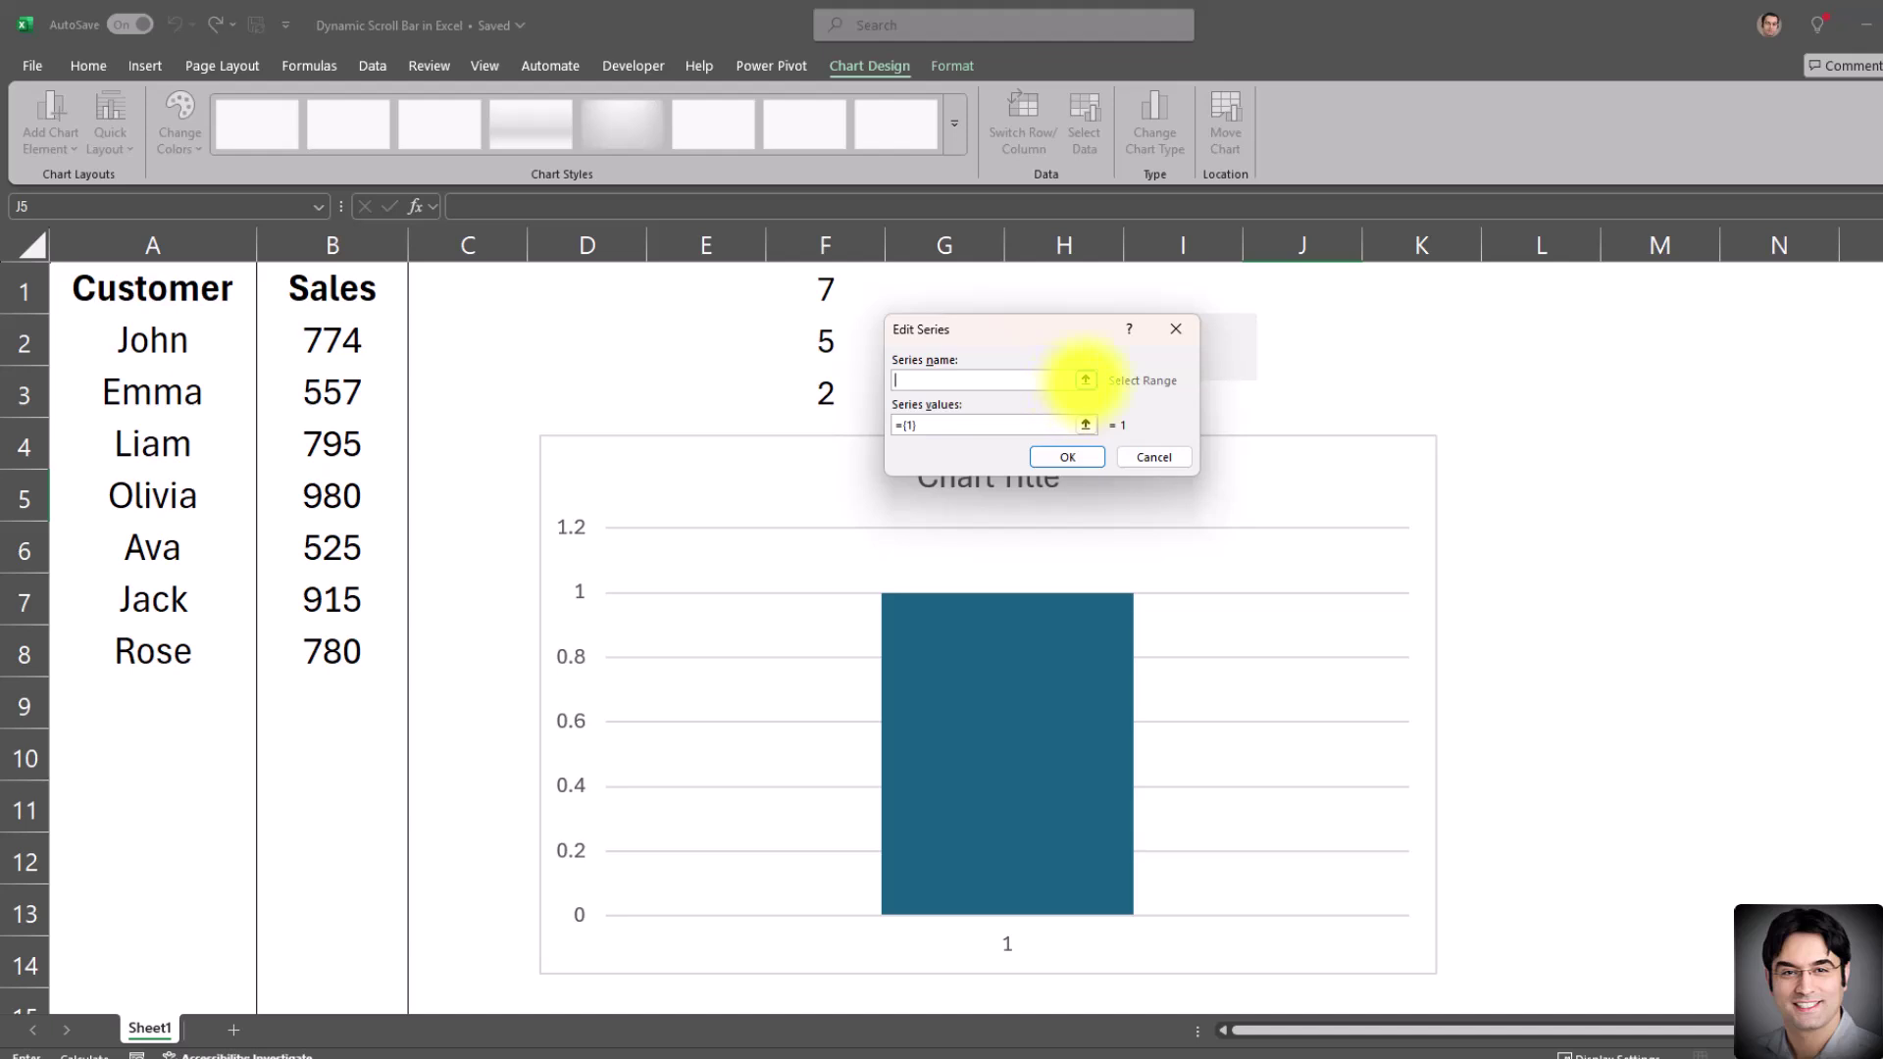
click(336, 285)
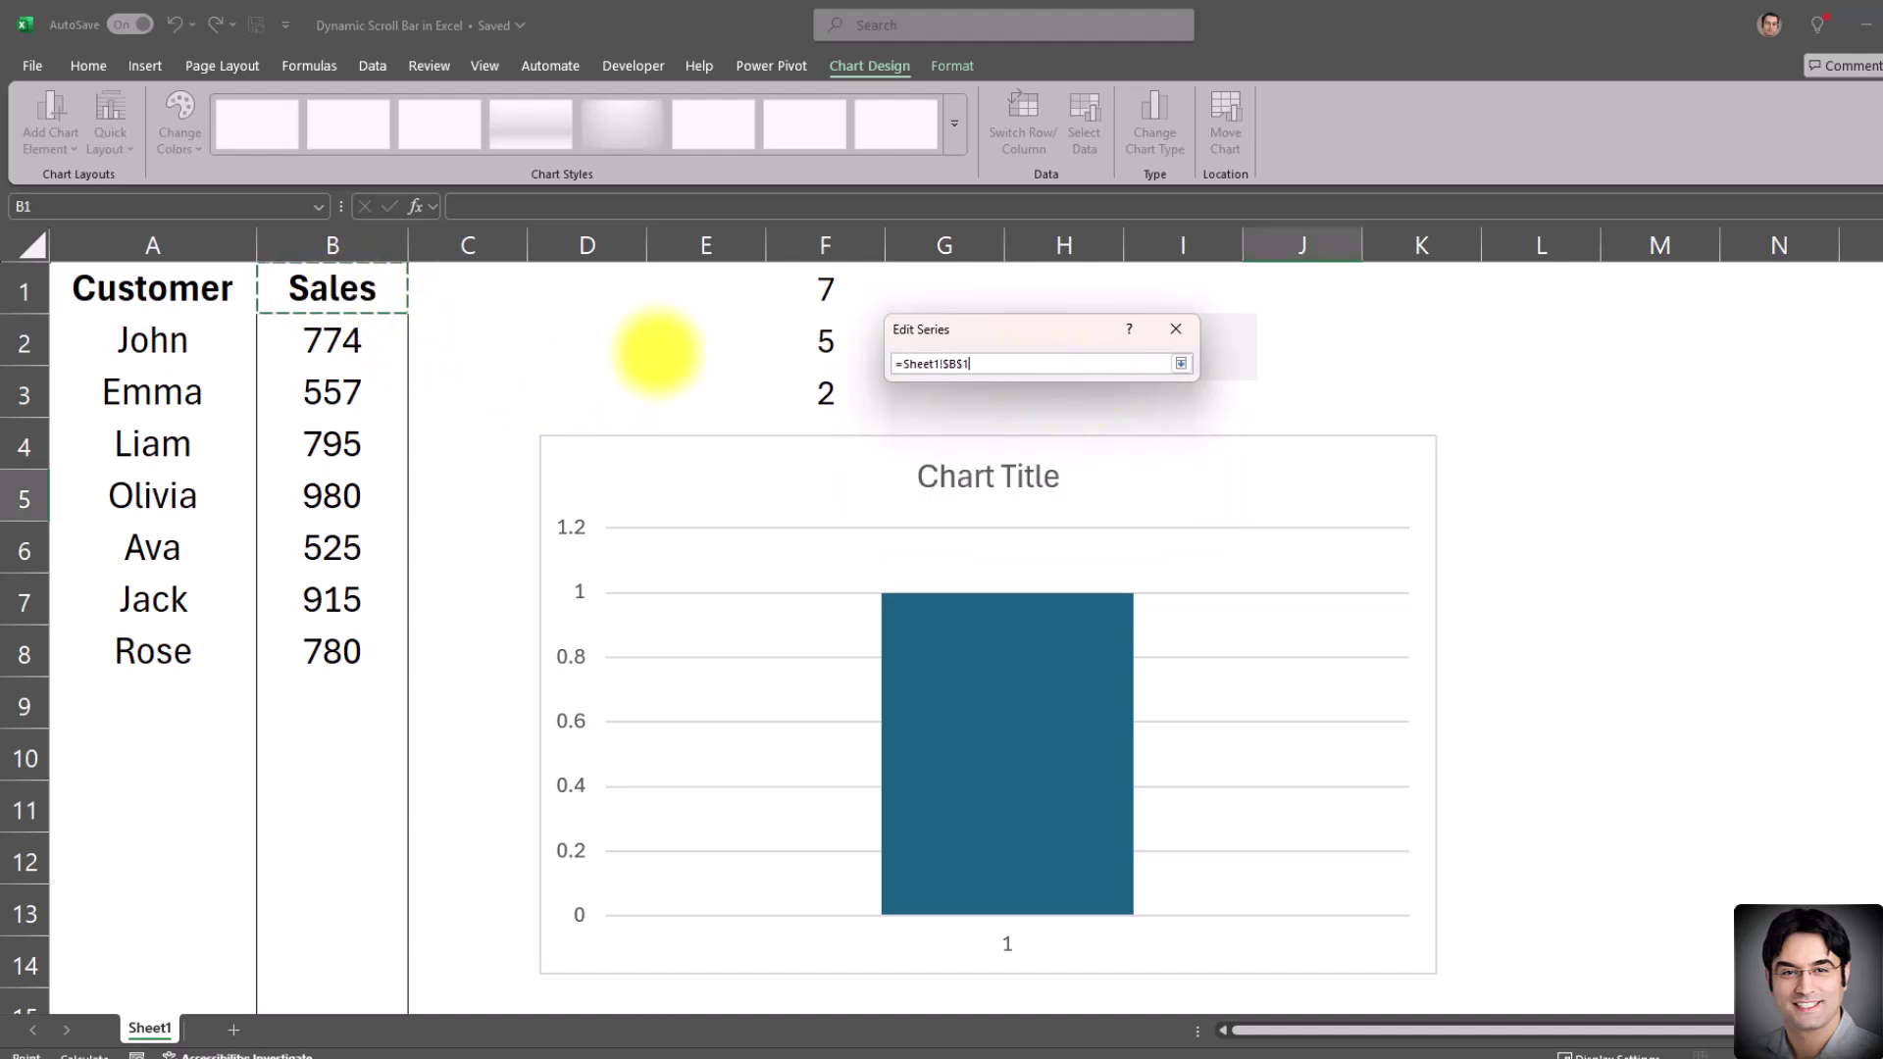
click(1181, 364)
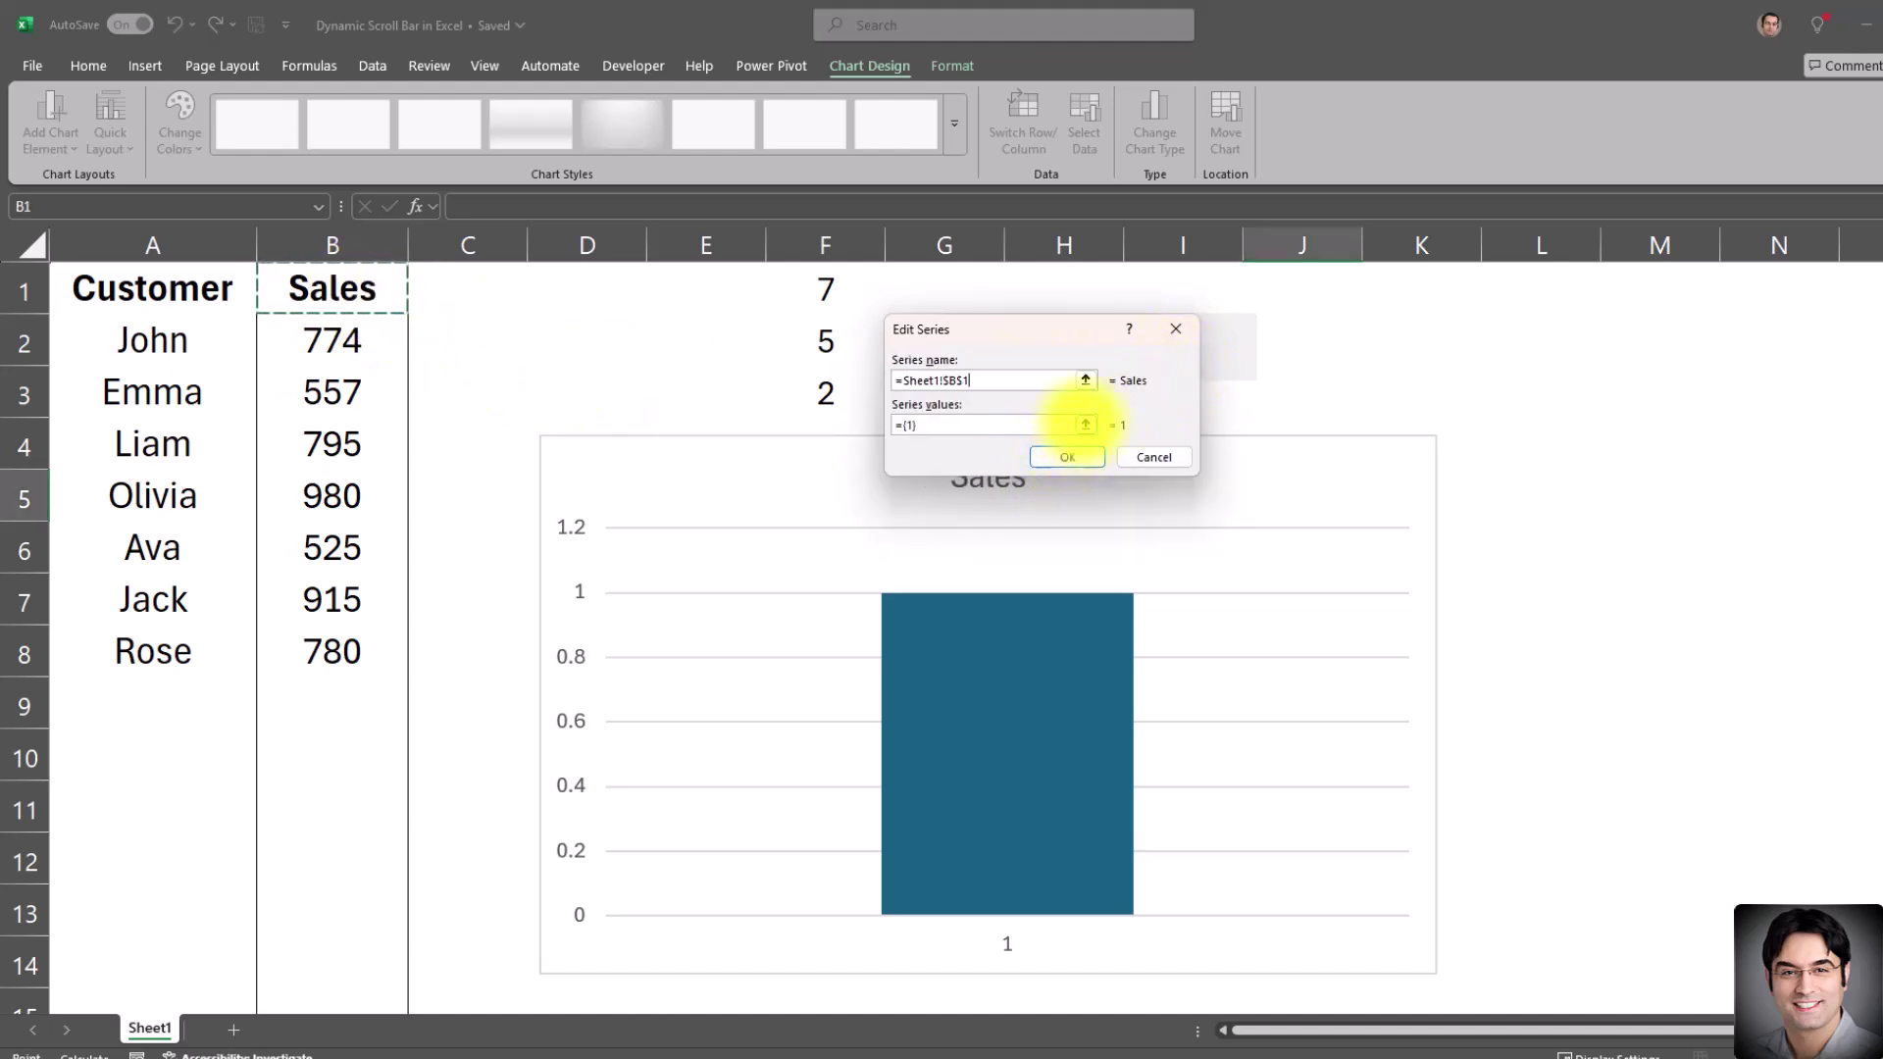
Step: Set the series values to =Sheet1!CustomerSales and accept the new series
click(1086, 423)
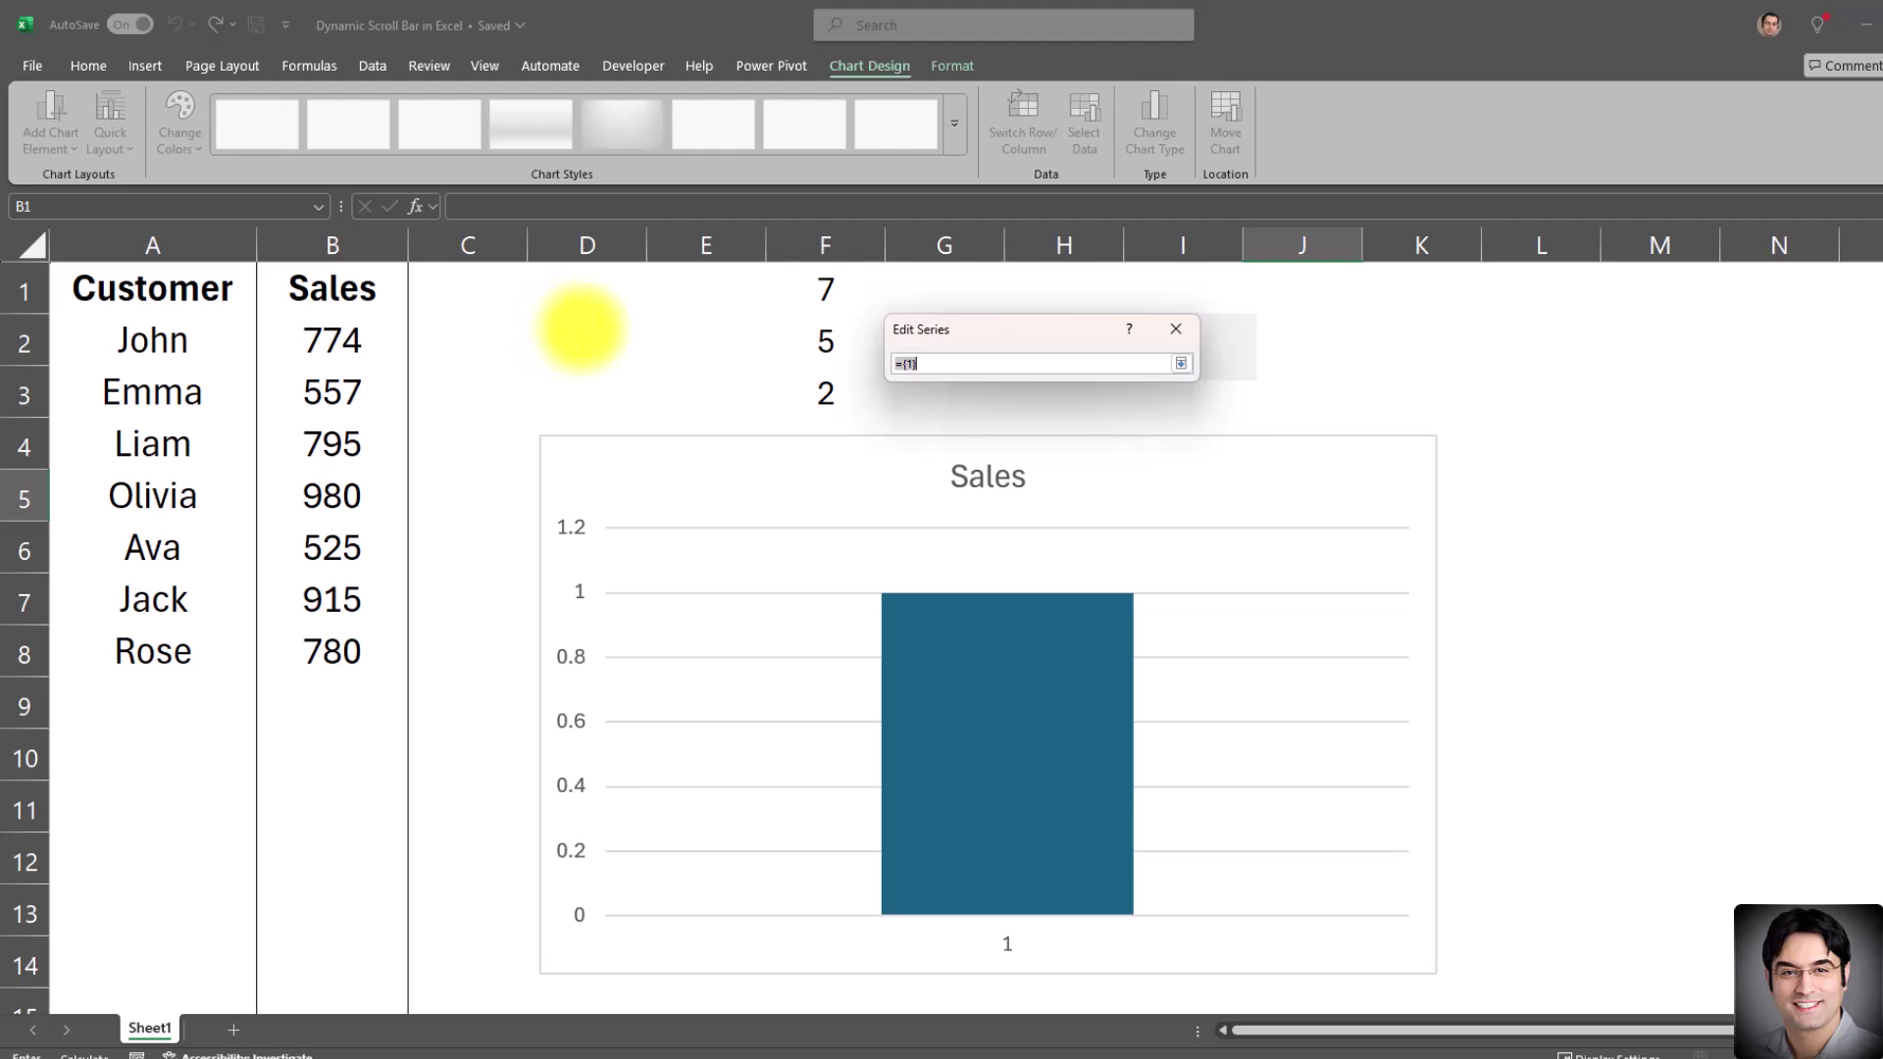
click(581, 331)
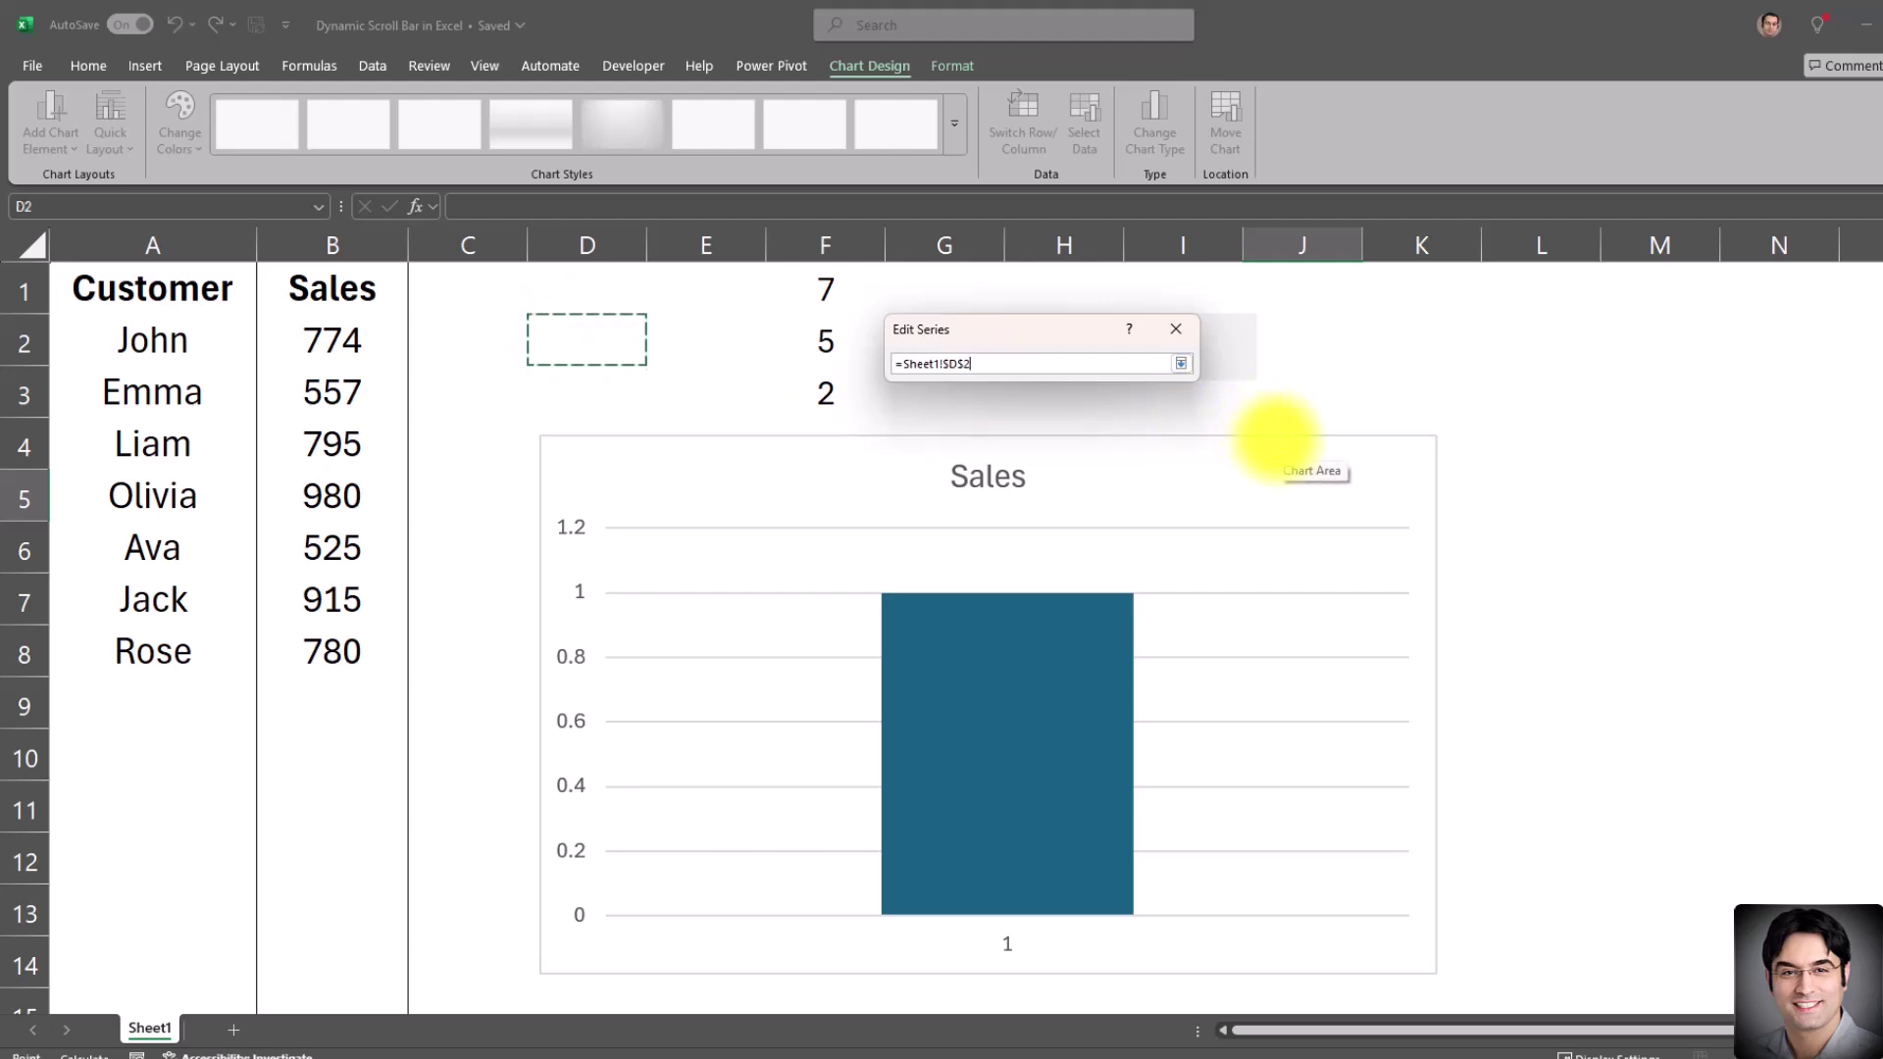
key(BackSpace)
key(BackSpace)
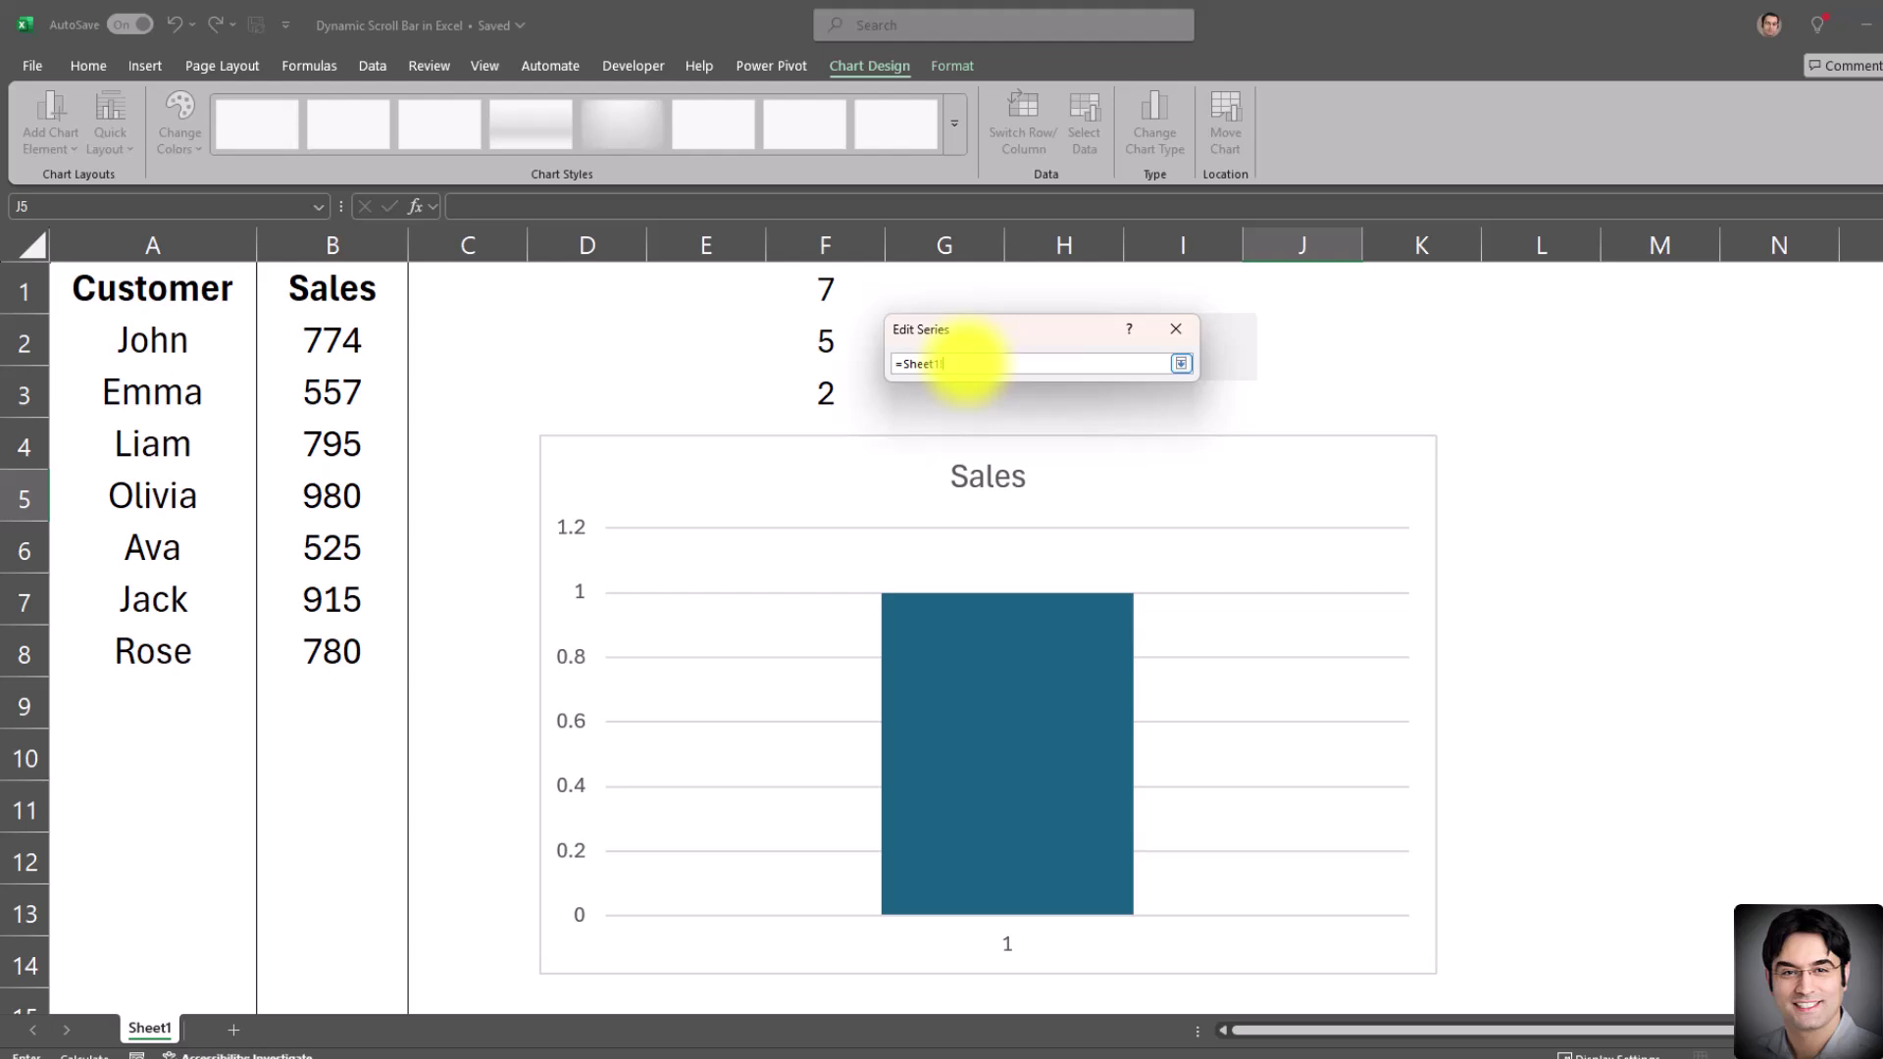
text(CustomerSales)
key(Return)
click(1067, 457)
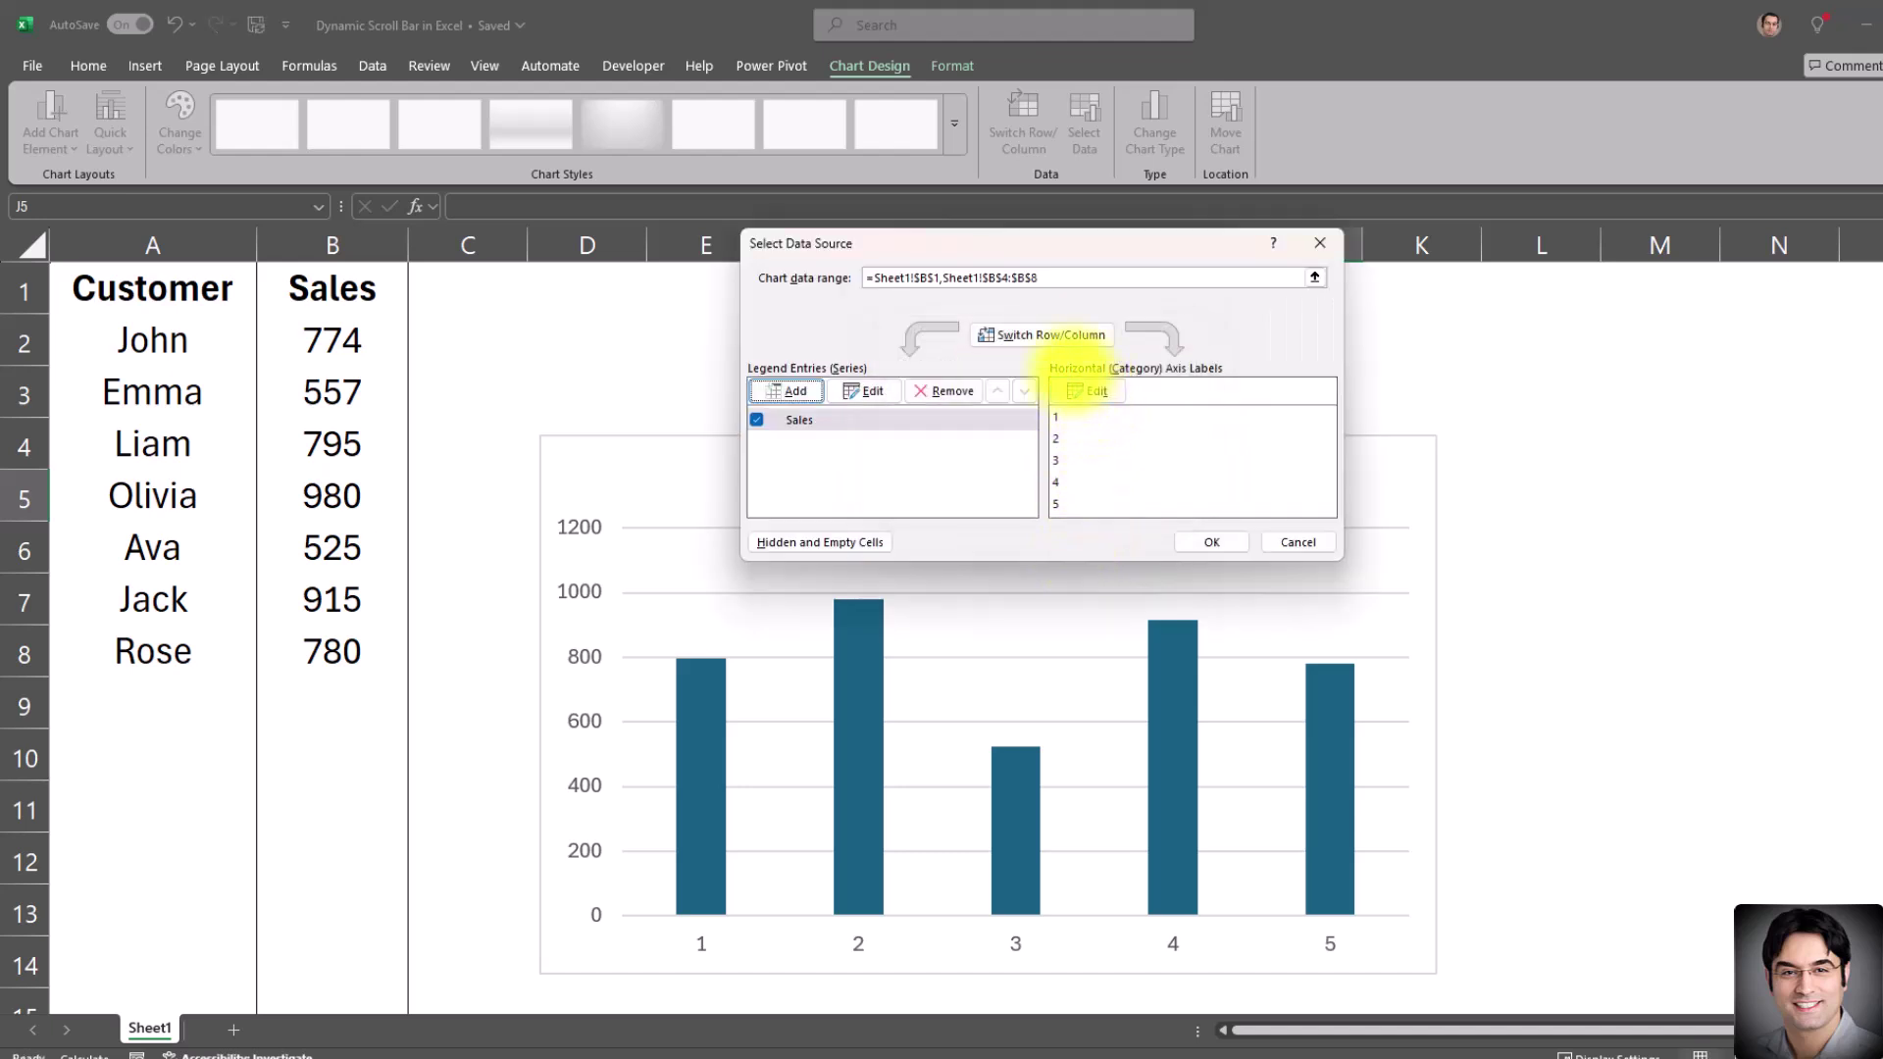
Step: Set the chart's horizontal axis label range to =Sheet1!CustomerNames and apply the data source changes
click(1086, 392)
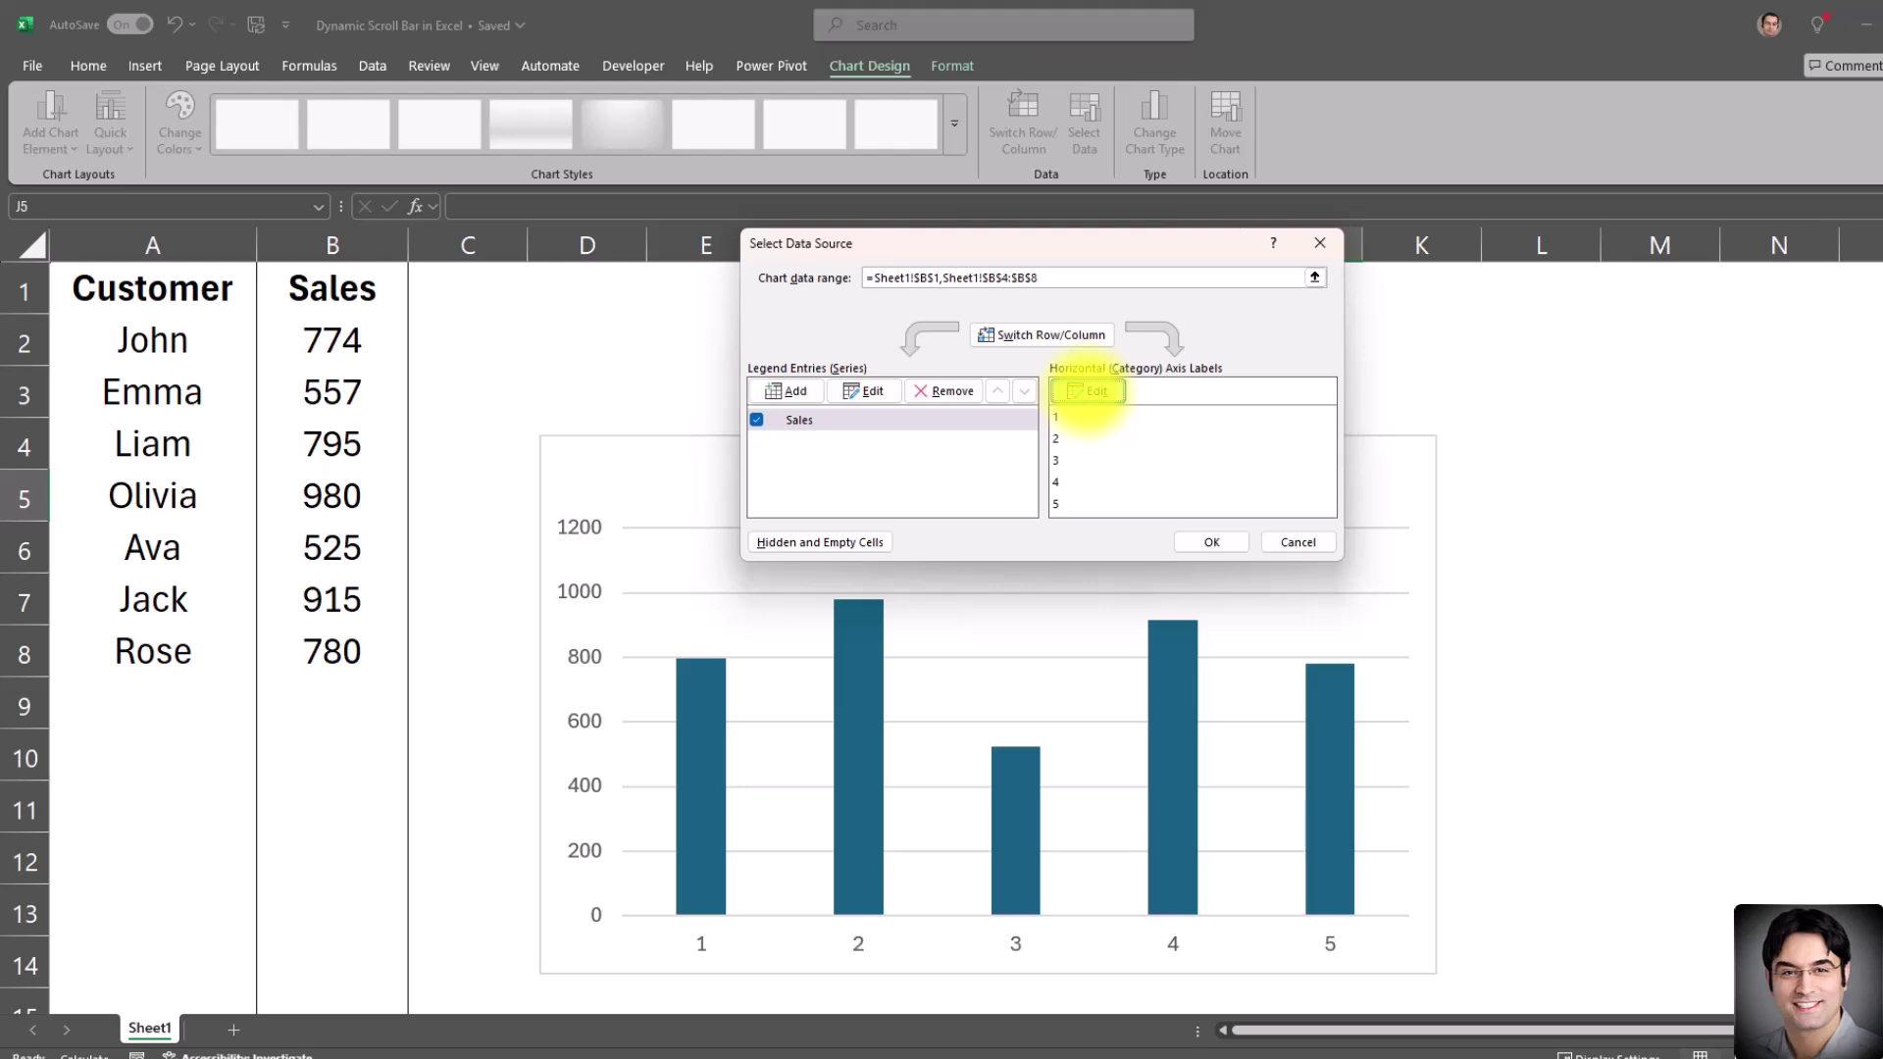
click(569, 349)
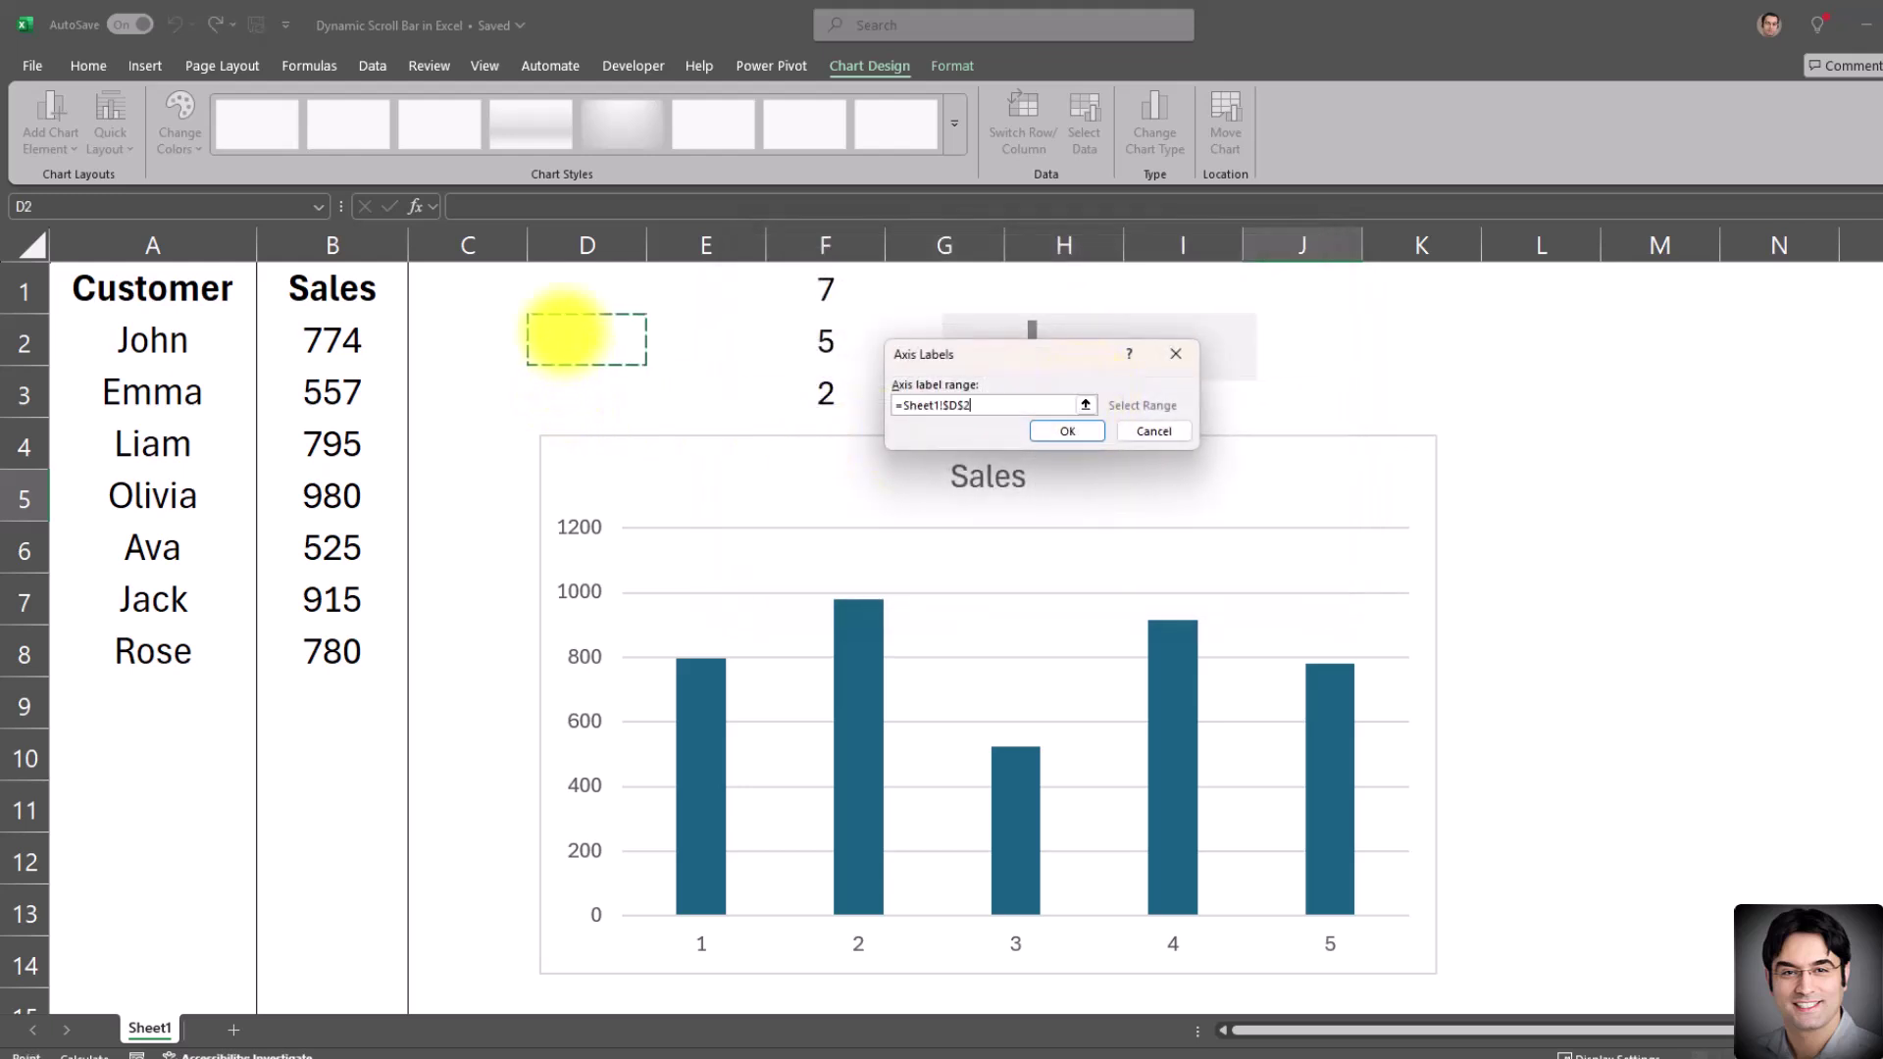
key(BackSpace)
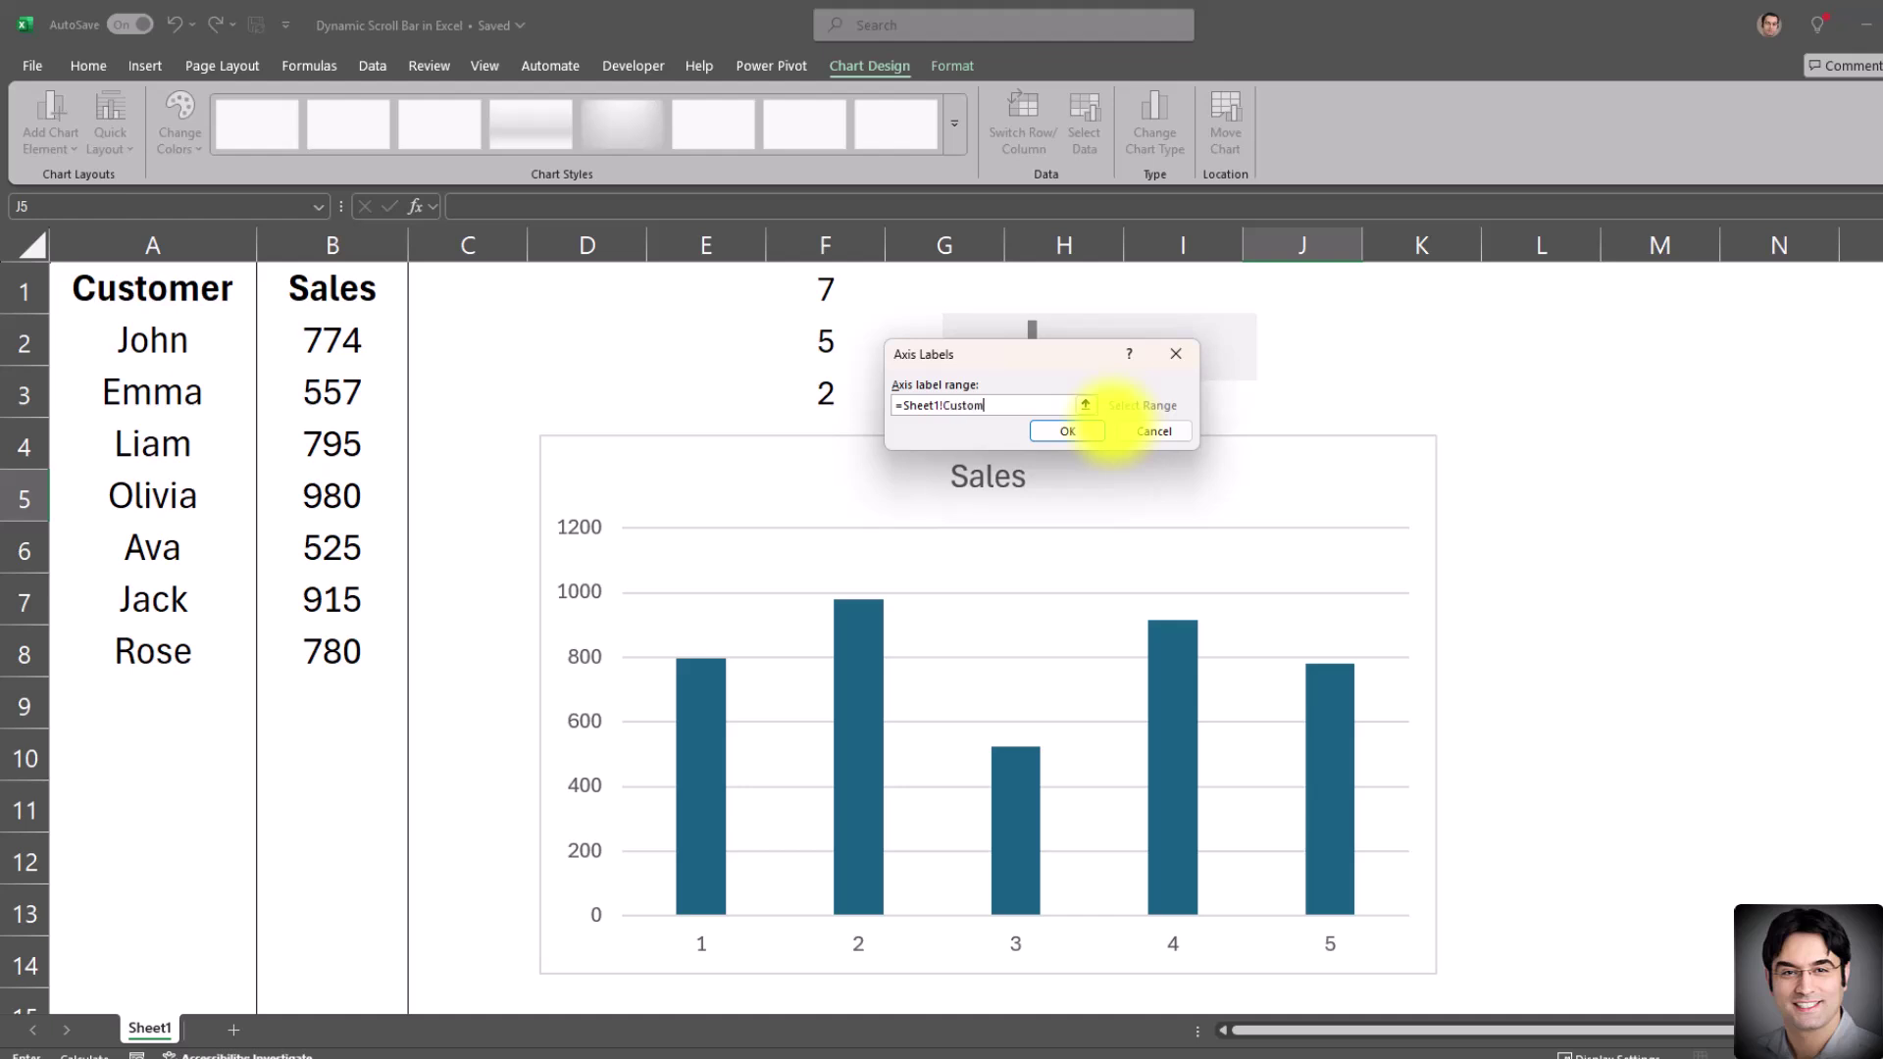
text(erNames)
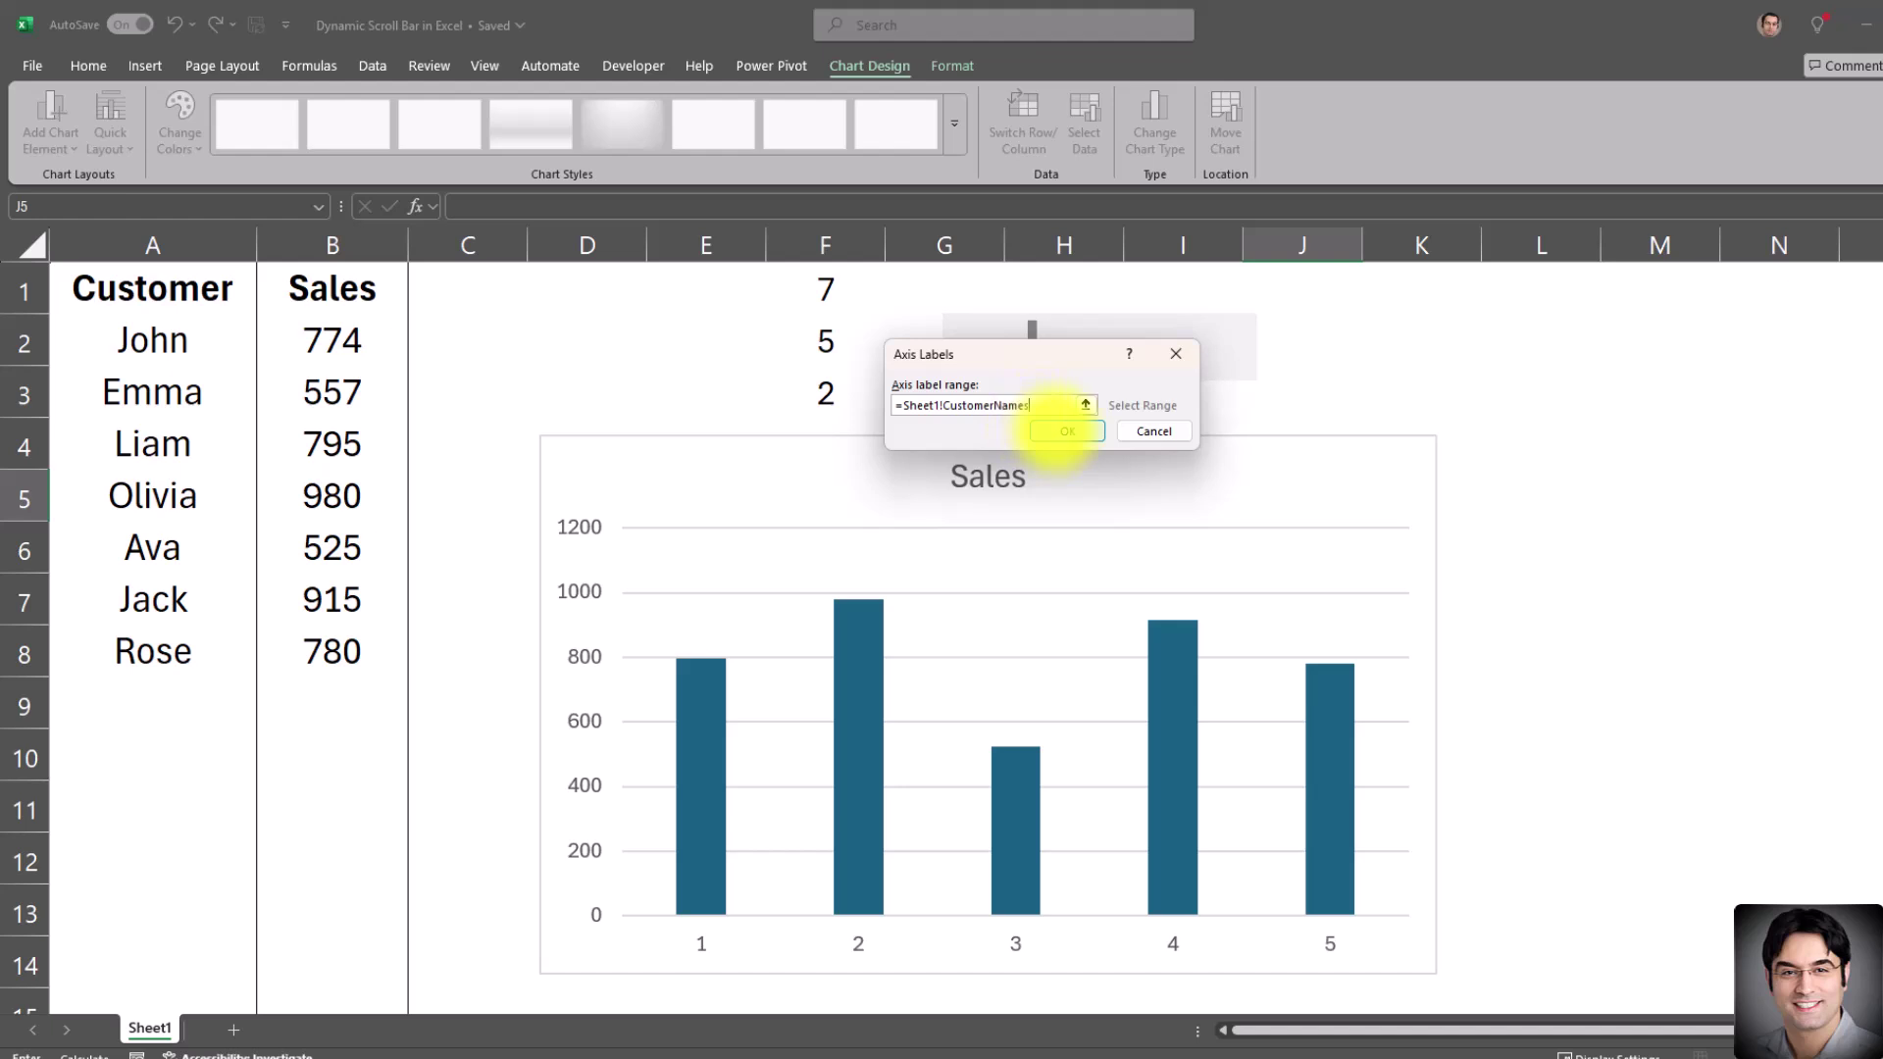
click(1061, 430)
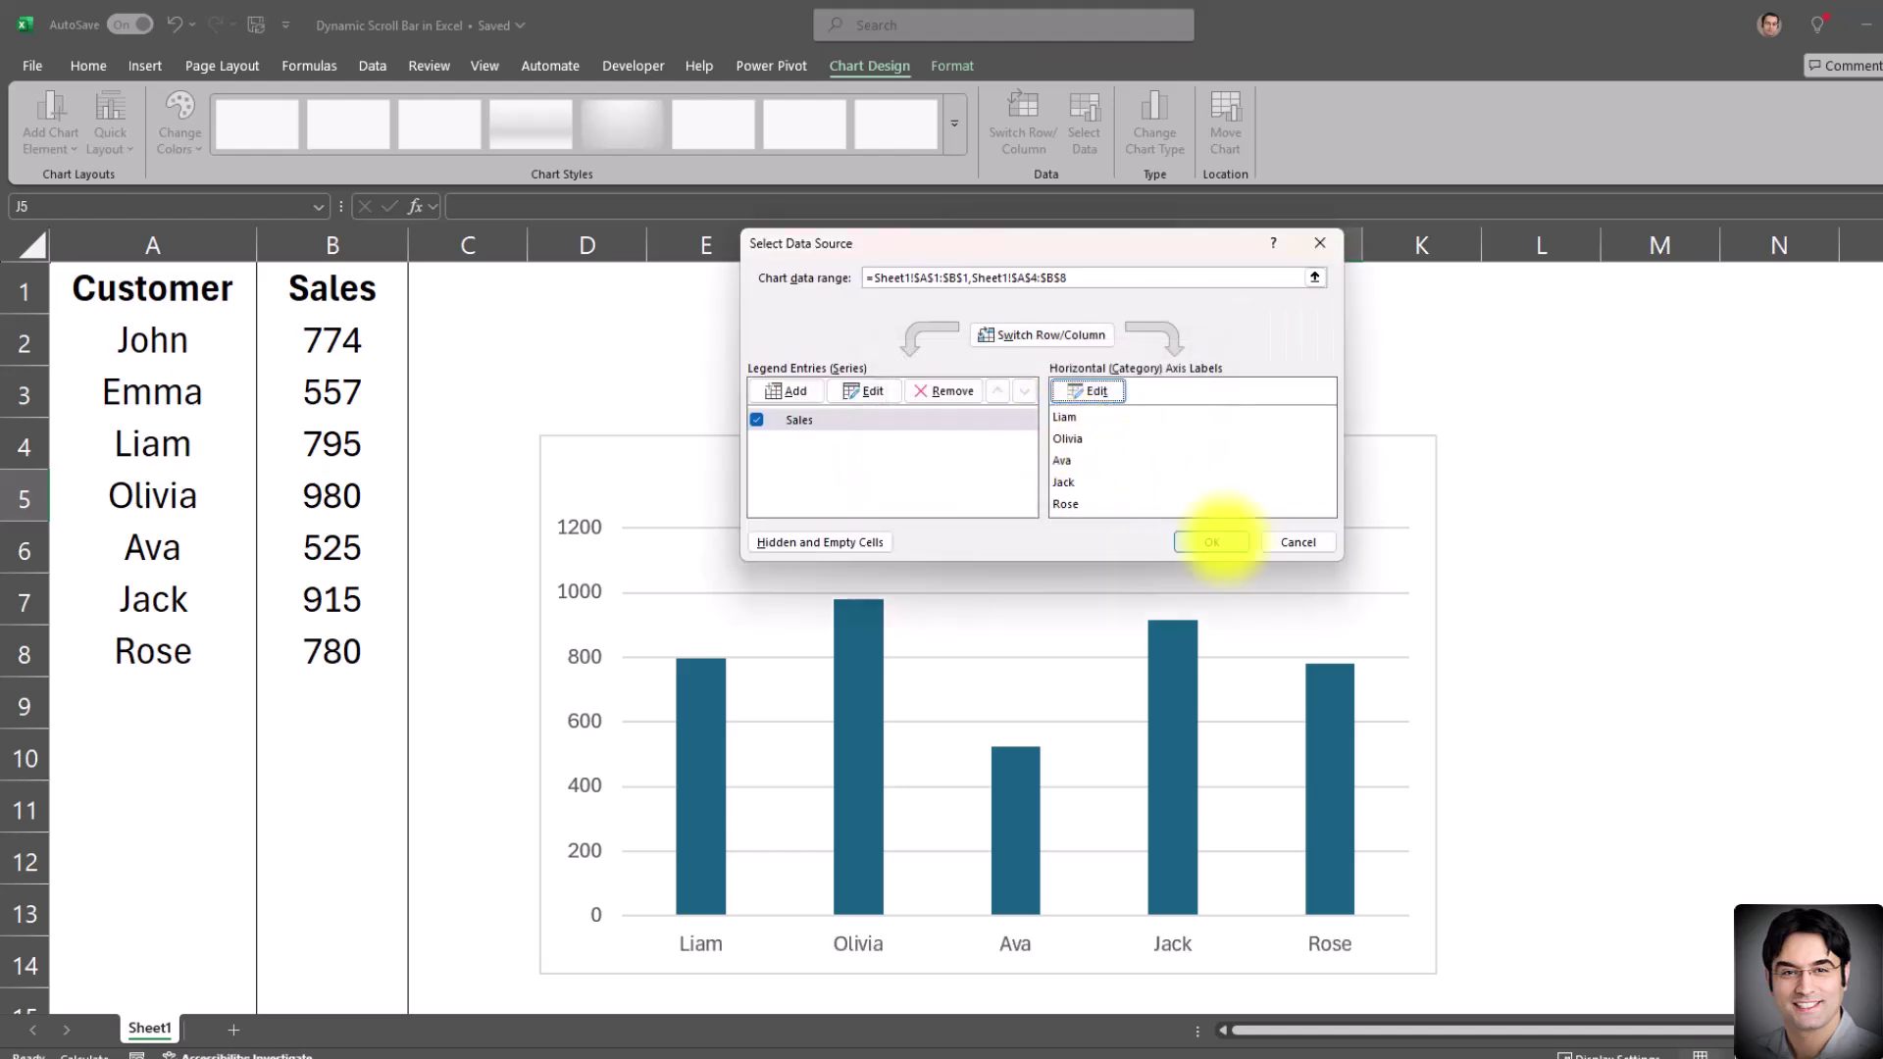
click(1212, 542)
click(1598, 608)
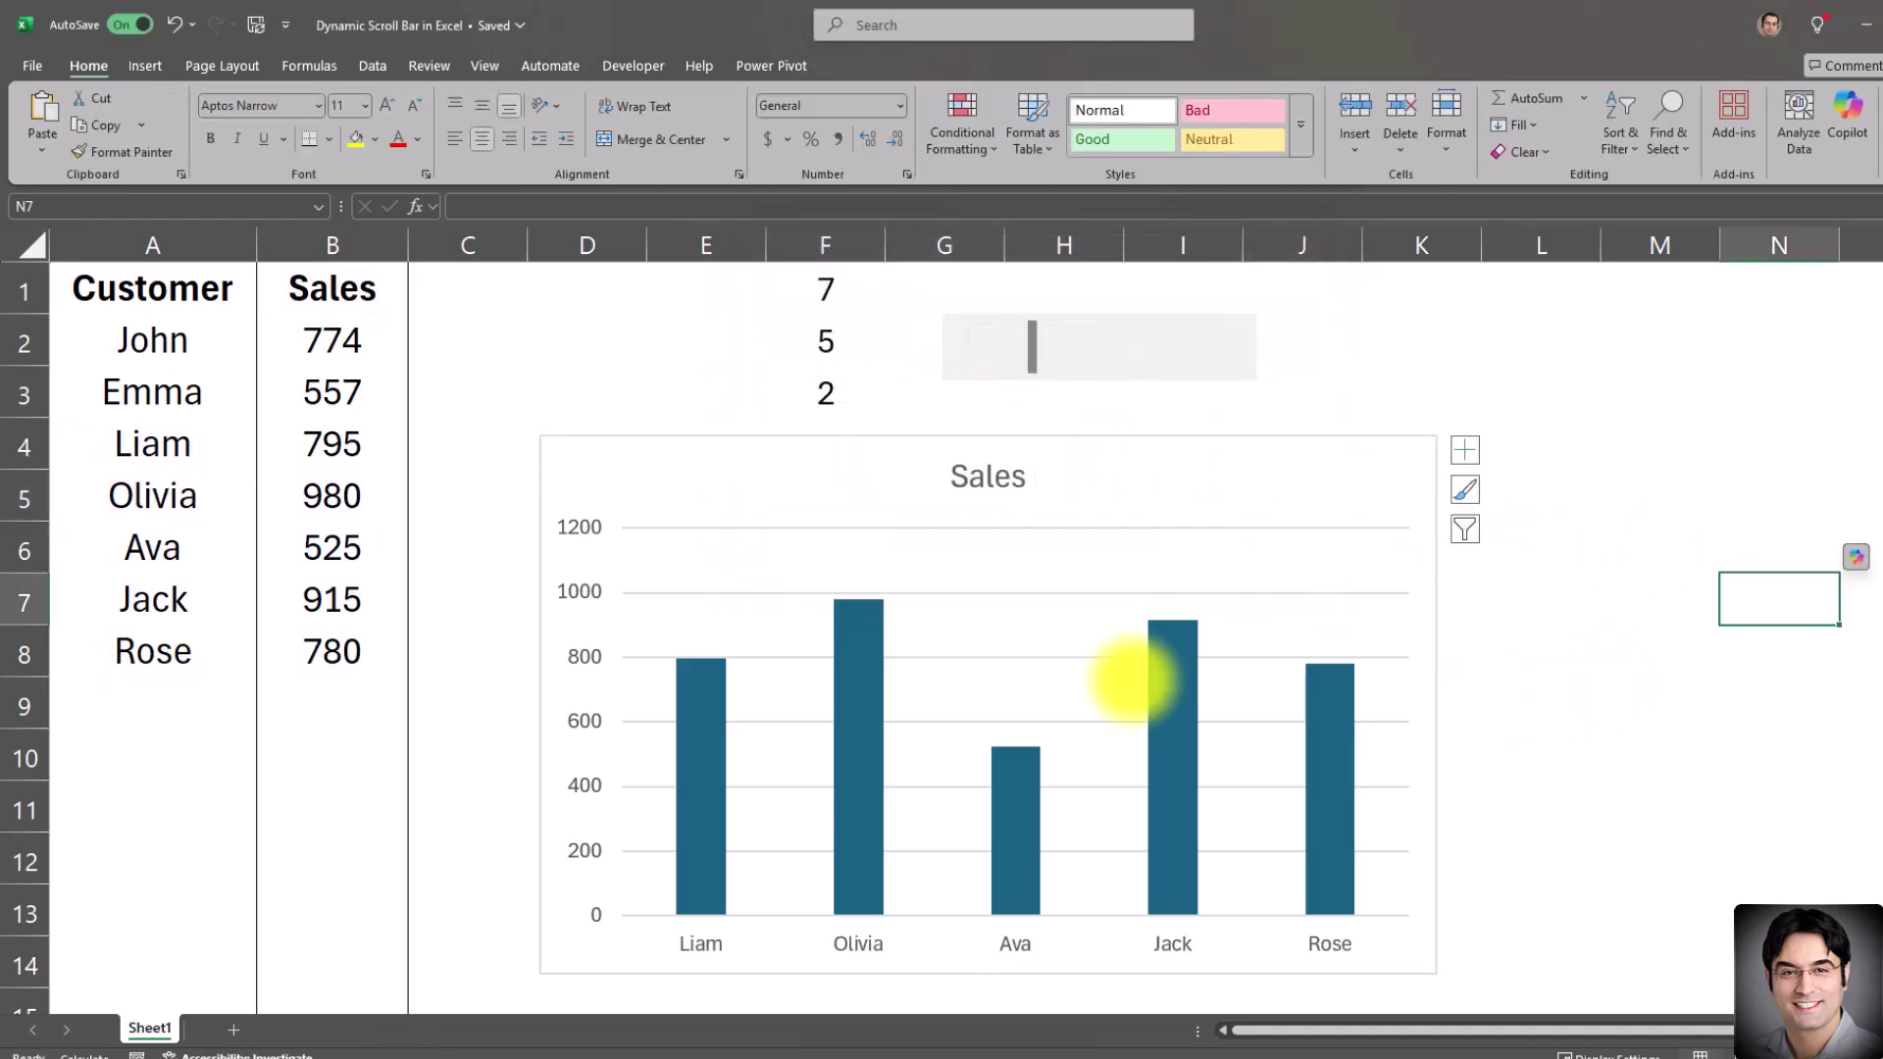
Step: Remove the vertical axis and gridlines from the chart, and add data labels to the Sales columns
click(1076, 638)
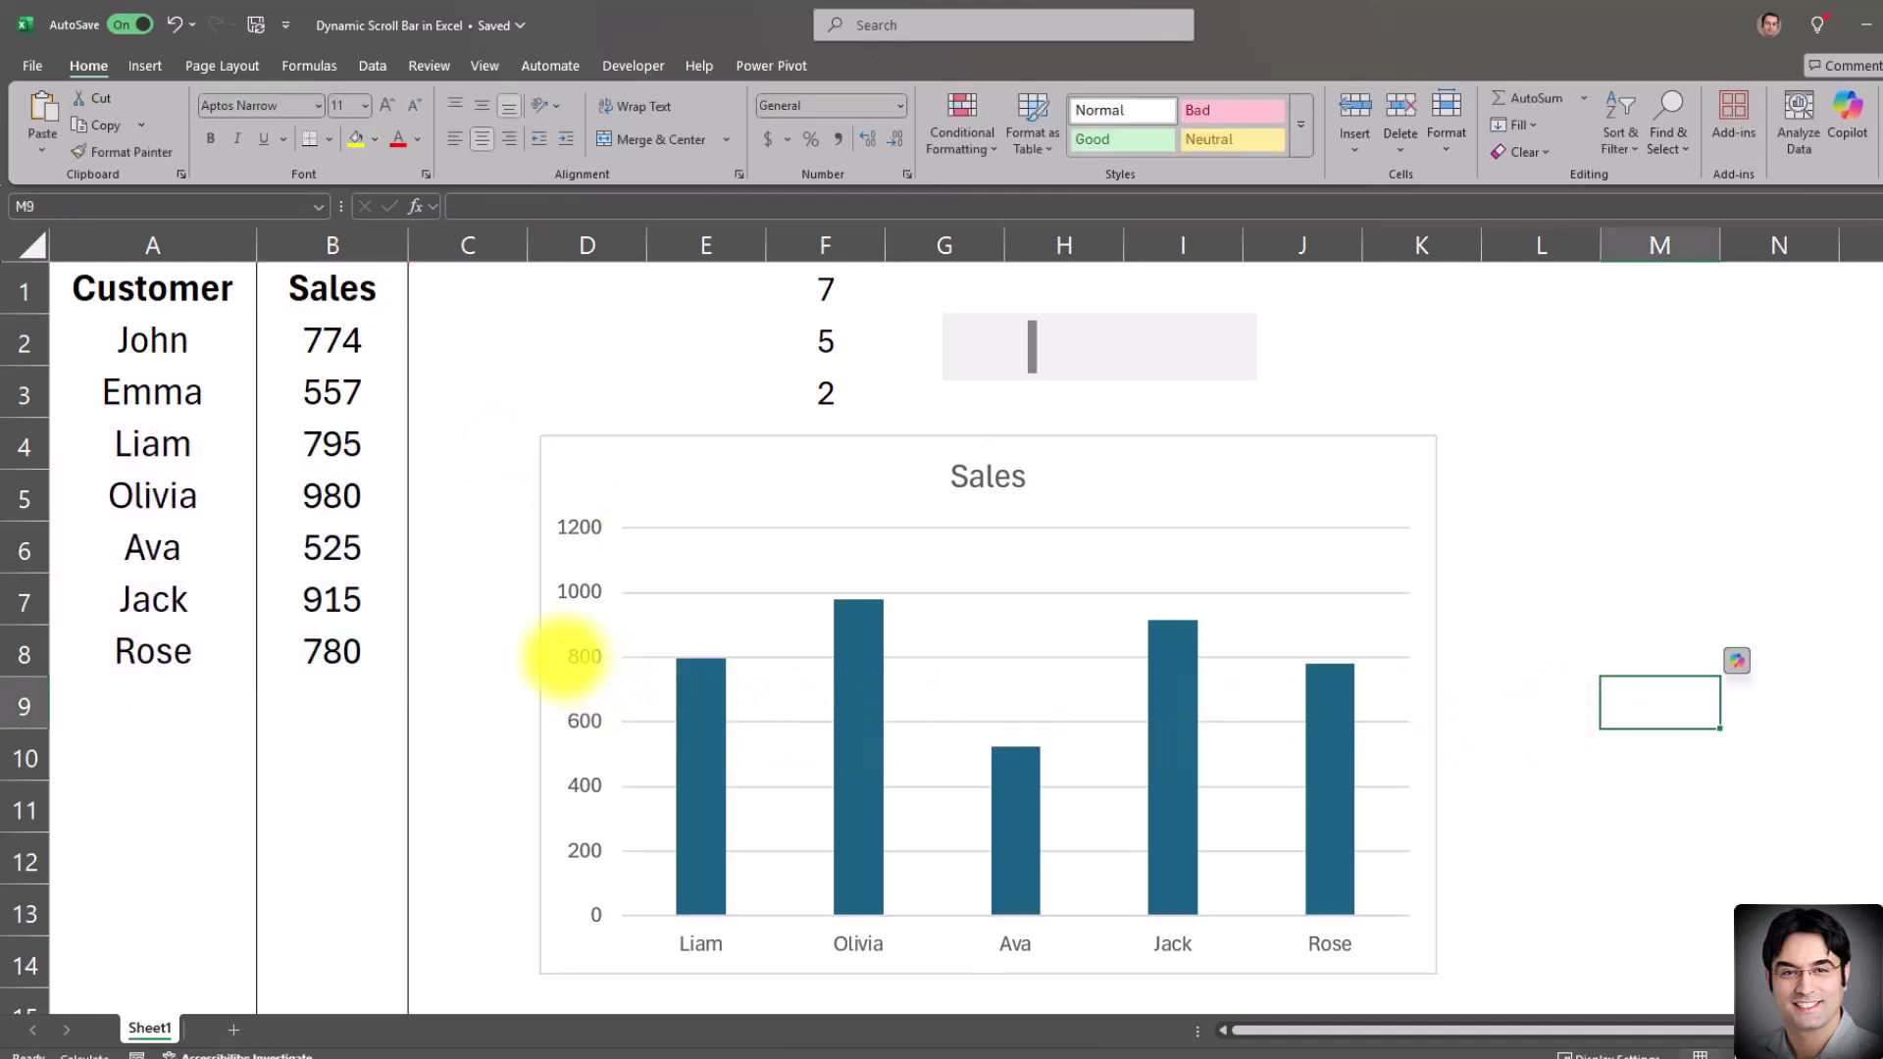
click(585, 656)
key(Delete)
right_click(824, 649)
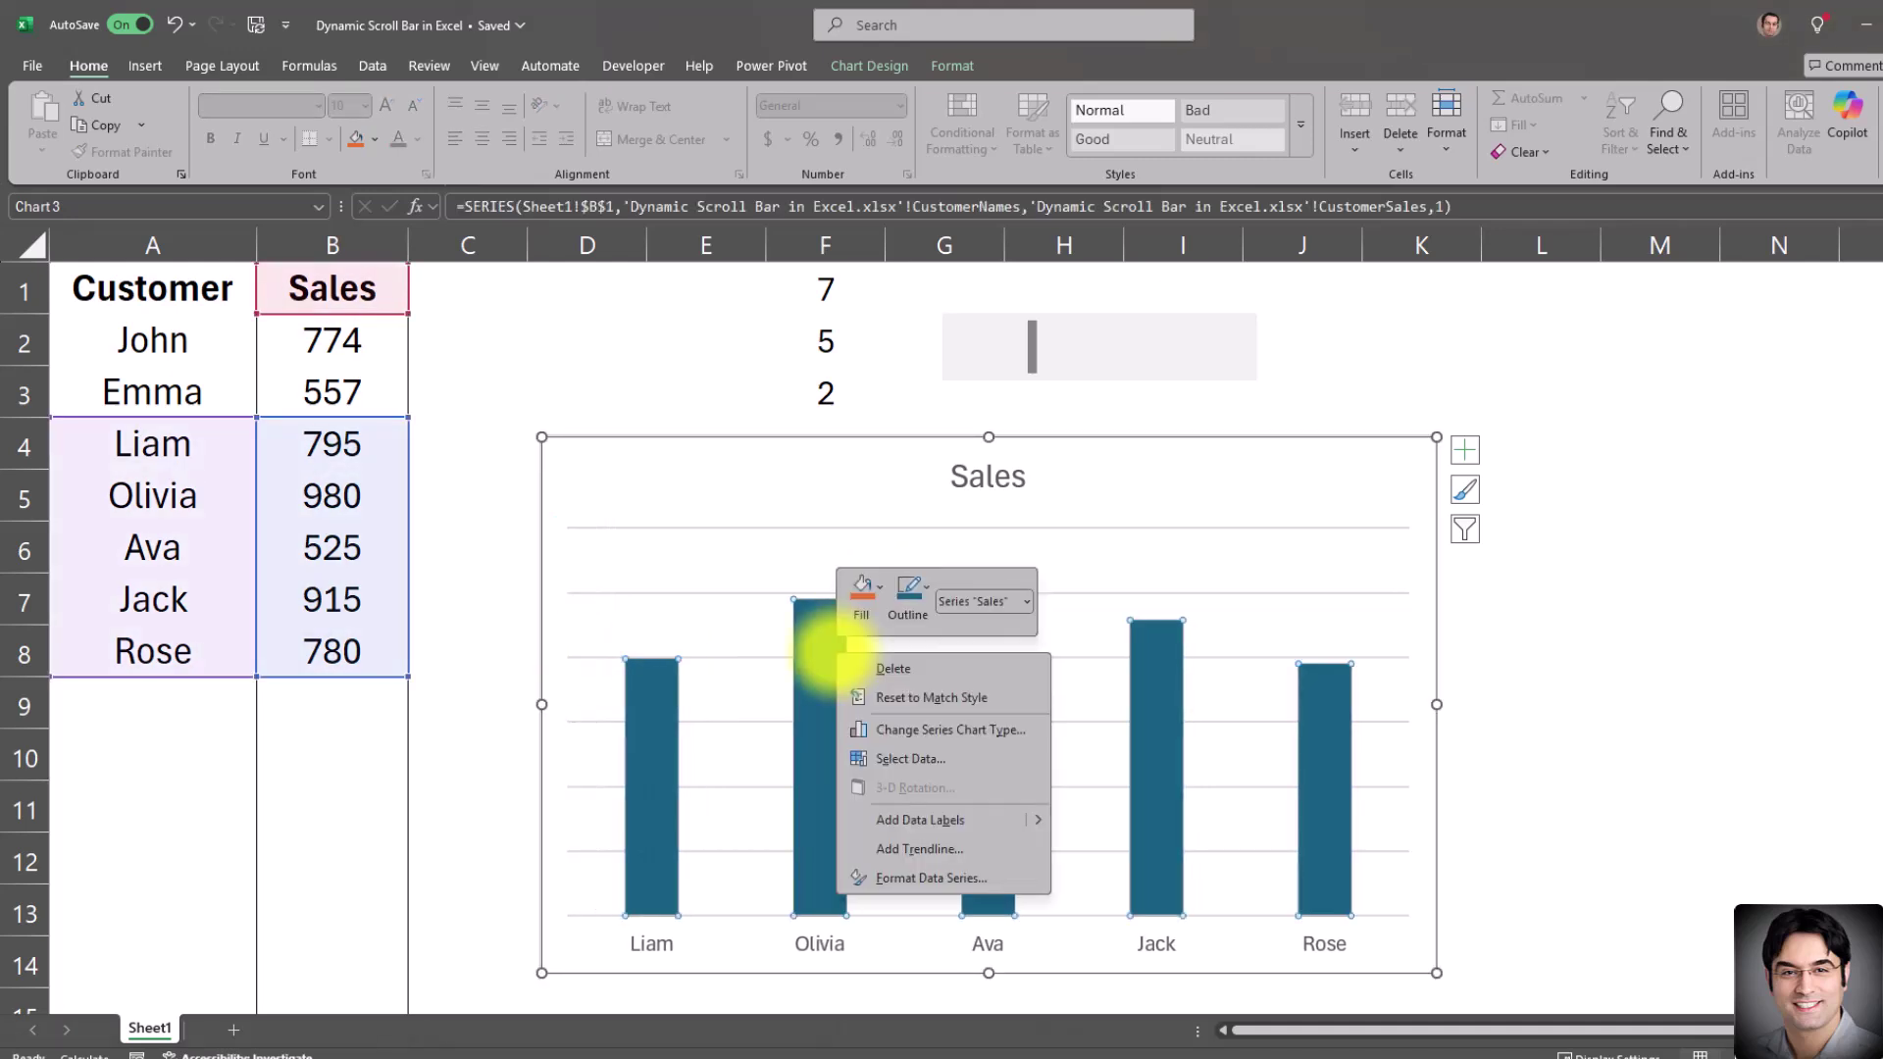
click(942, 819)
click(1525, 701)
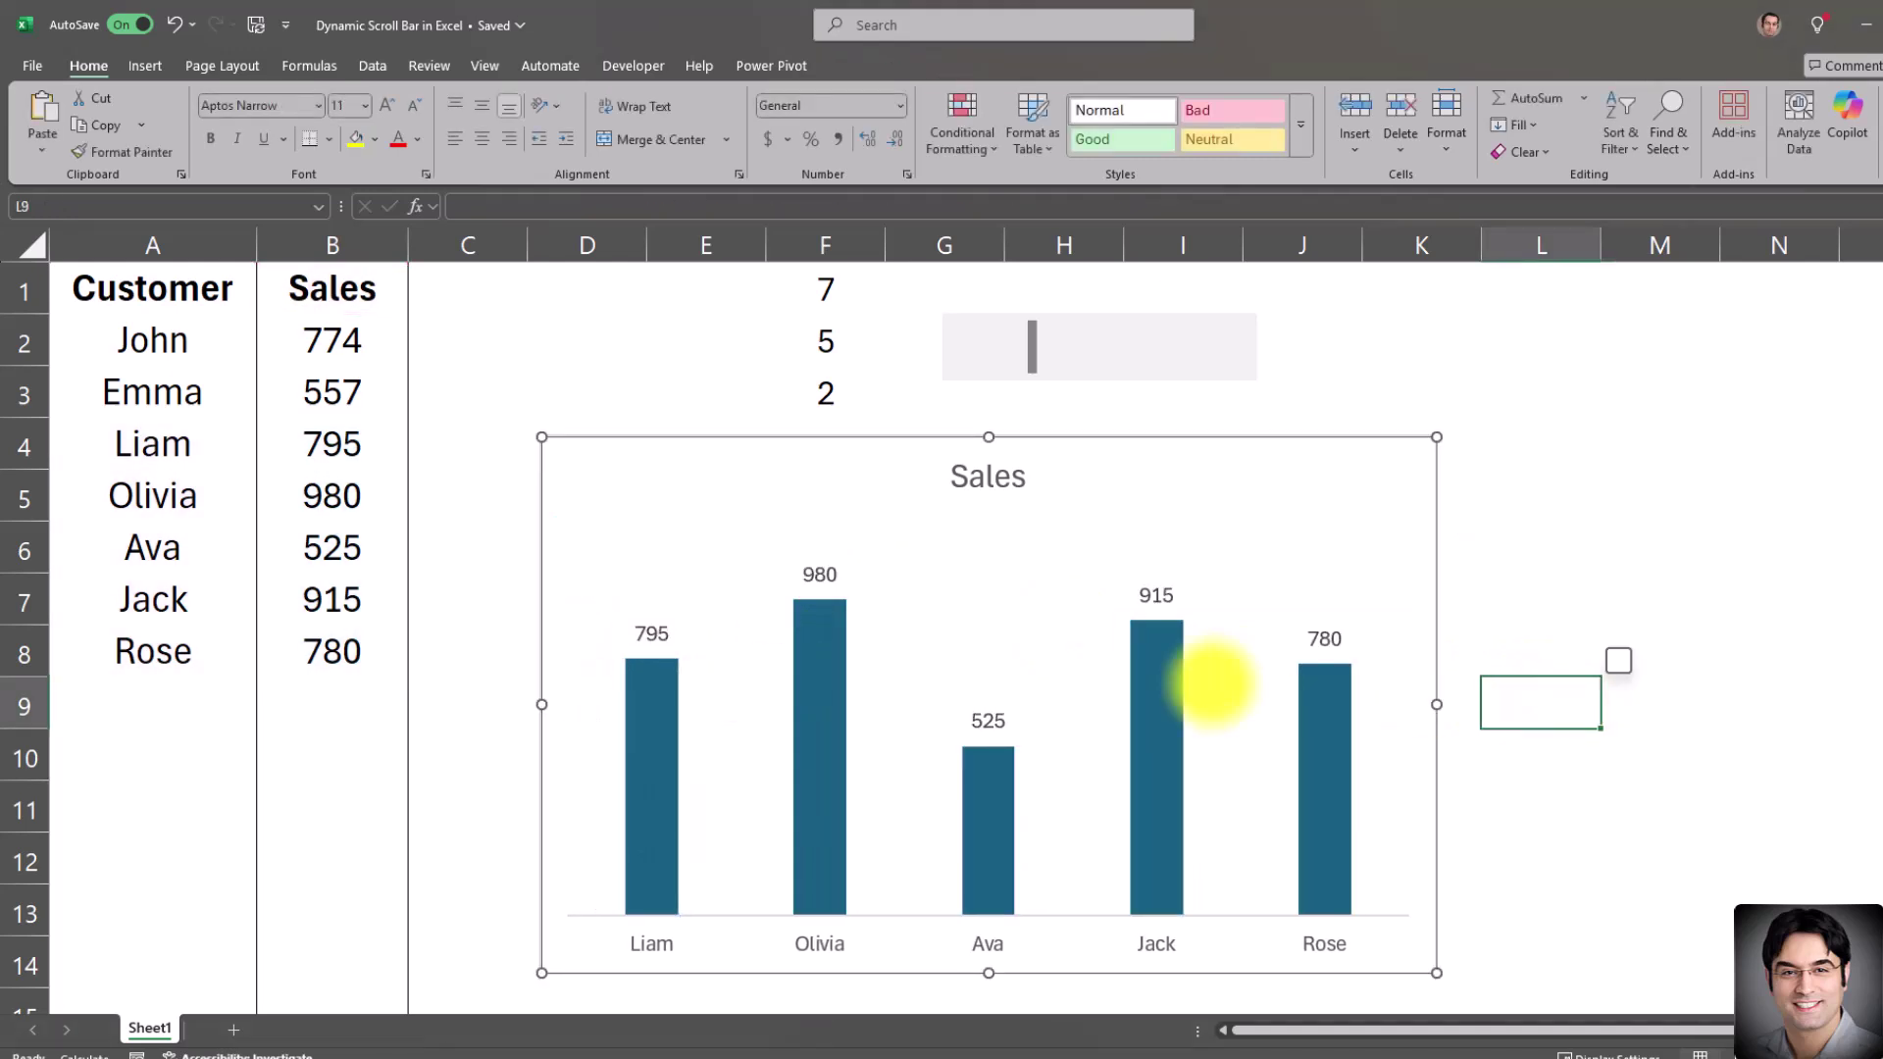
Step: Test the scroll bar by moving it down to 0 and back up to 5, comparing the plotted customers with the highlighted source rows
click(986, 632)
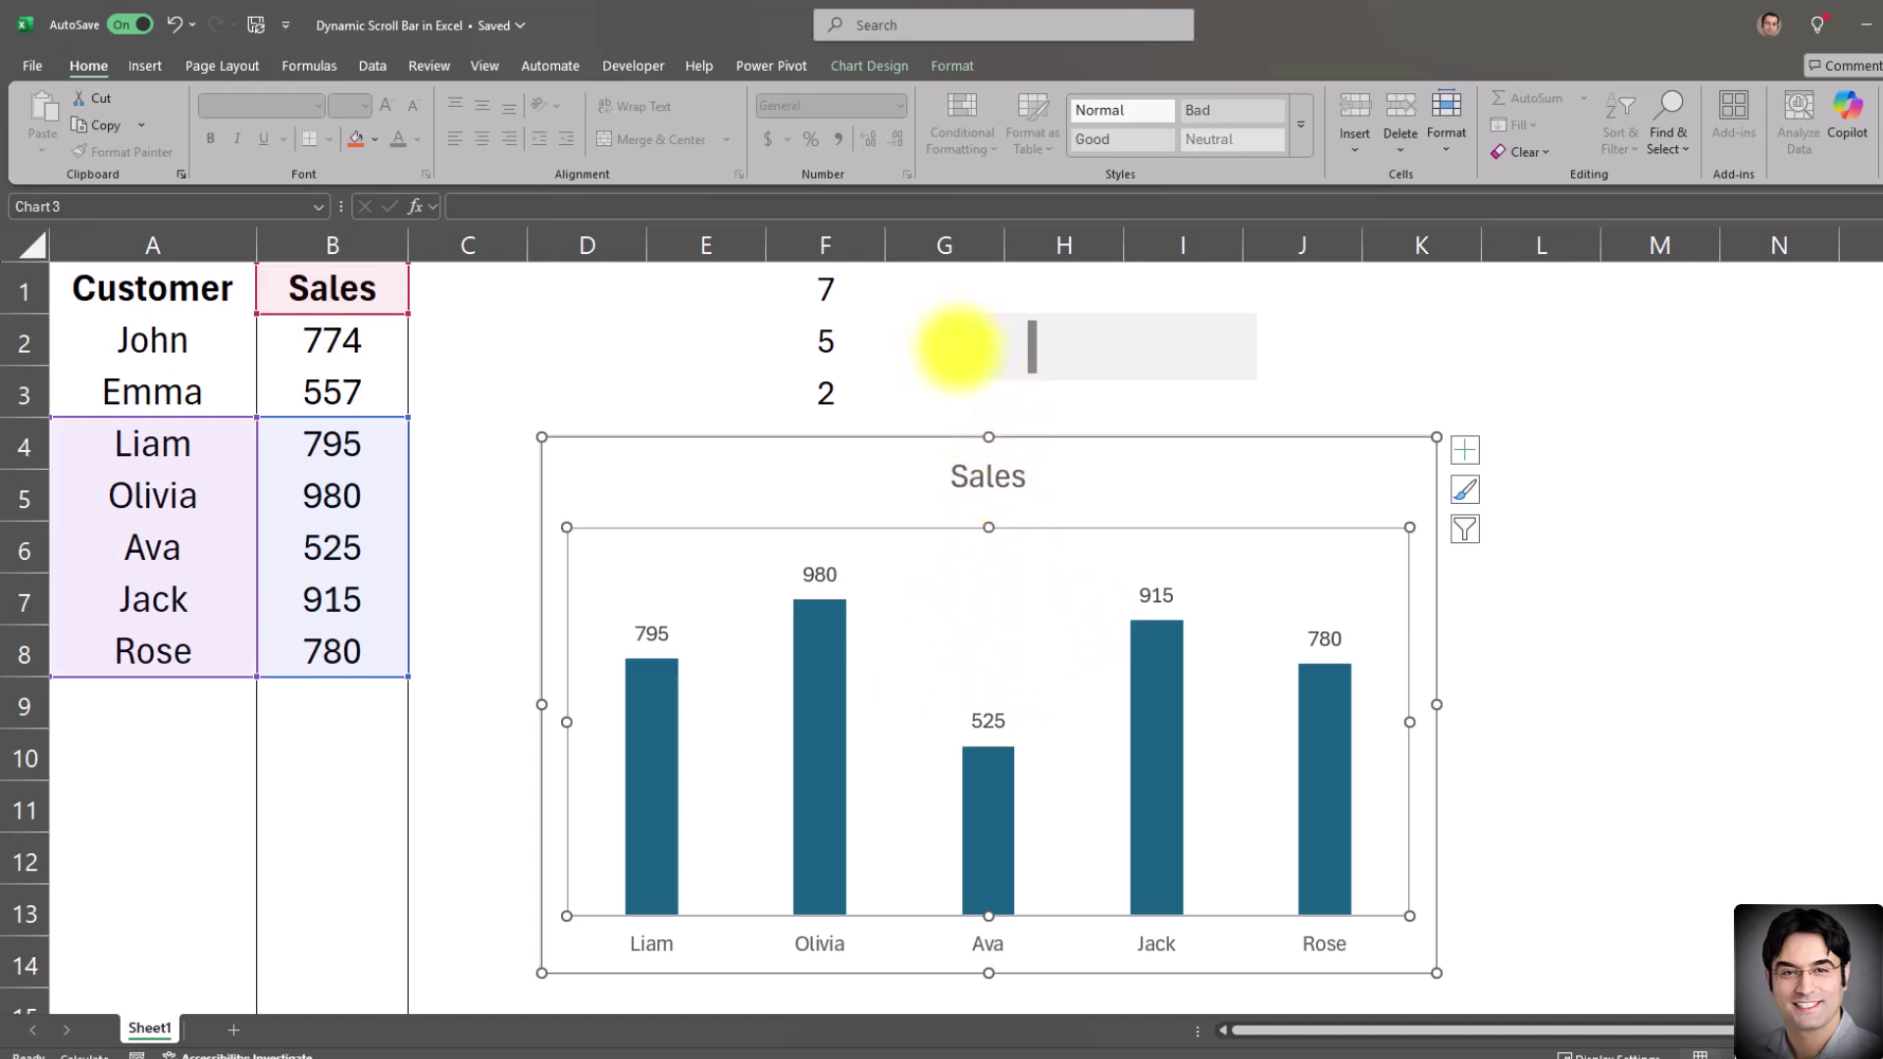
click(958, 359)
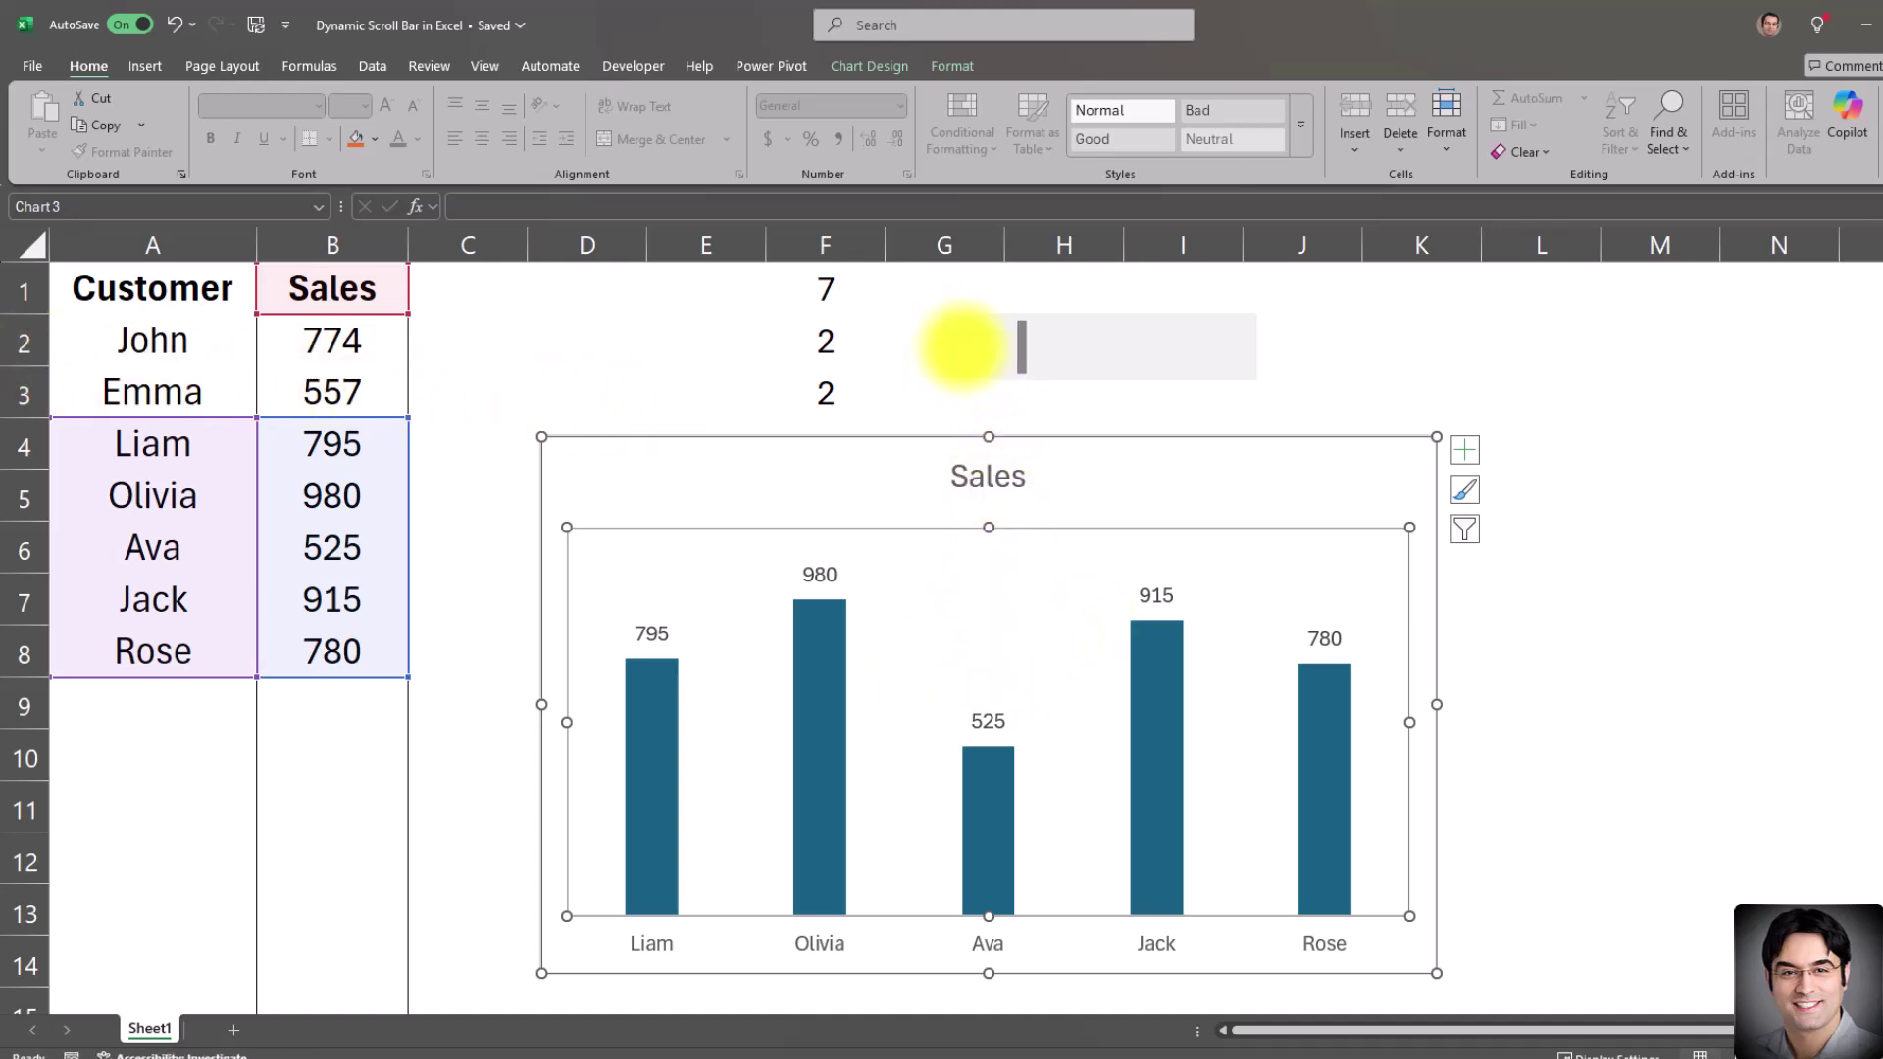
click(962, 345)
click(962, 345)
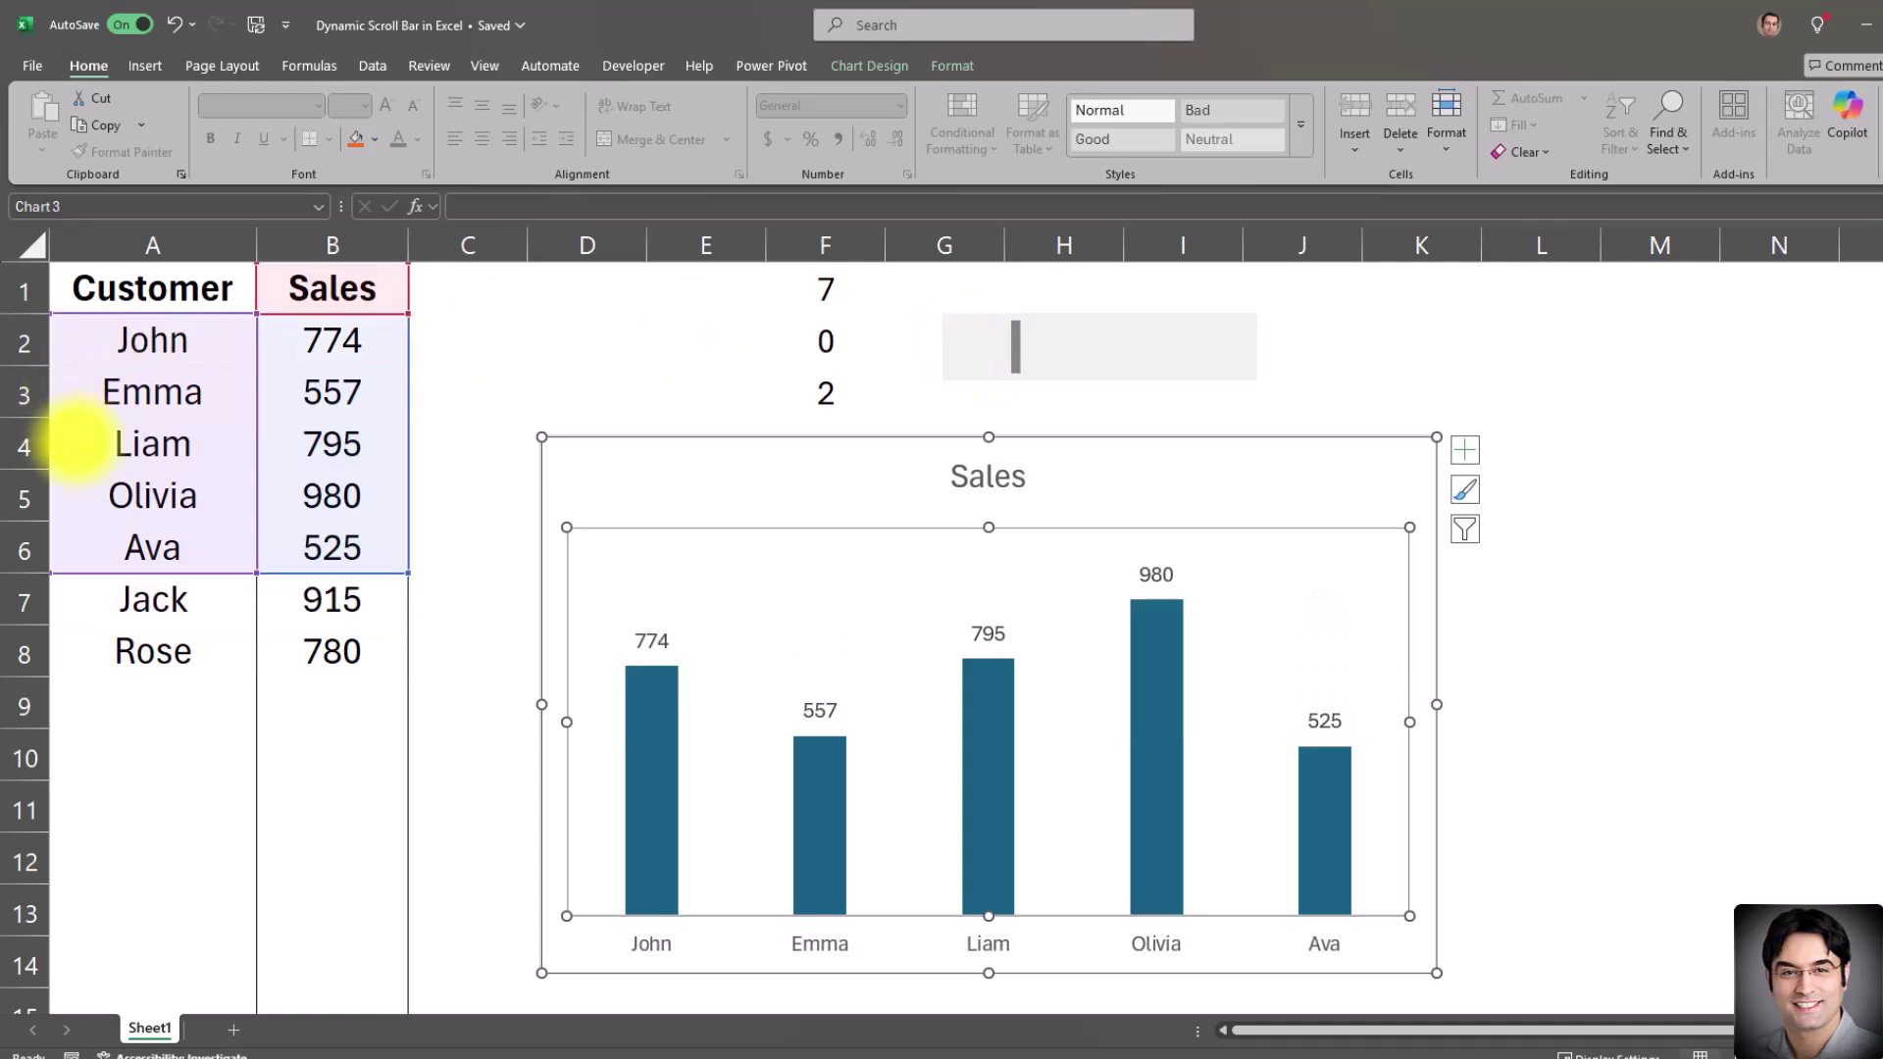
click(1227, 339)
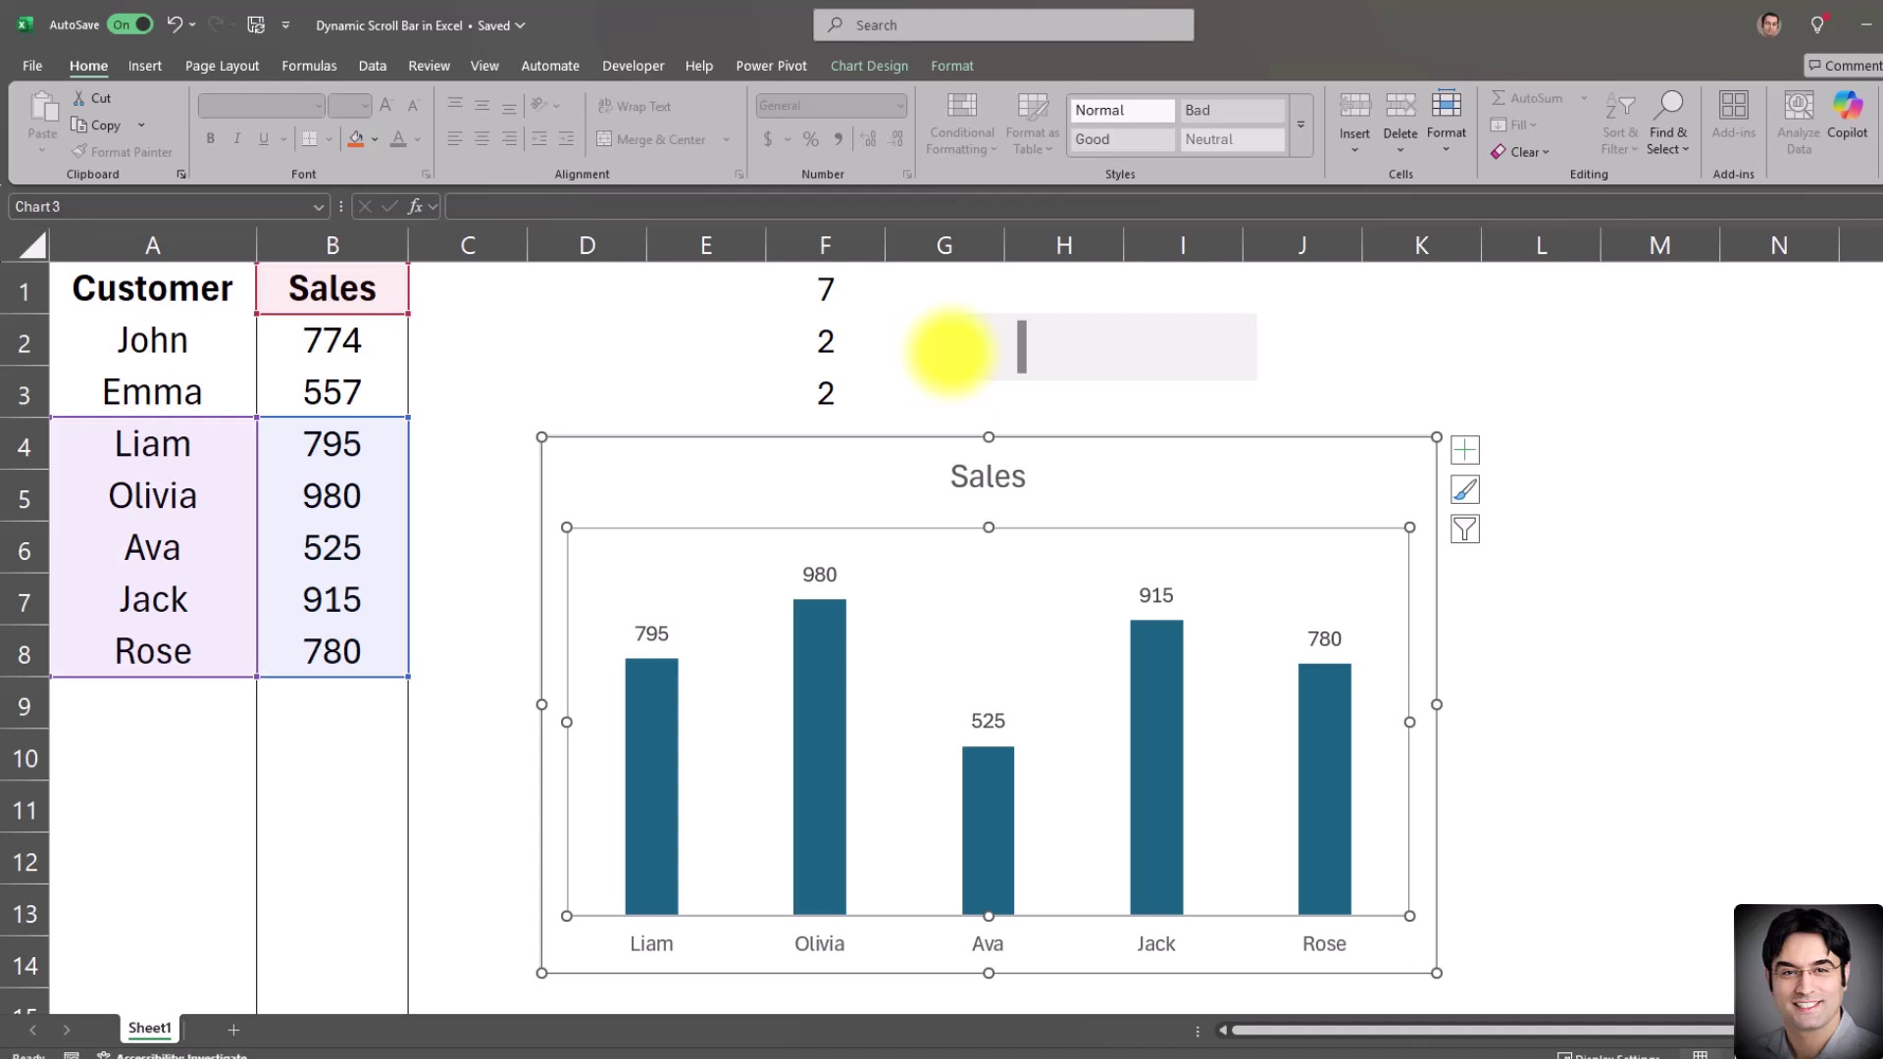
click(949, 350)
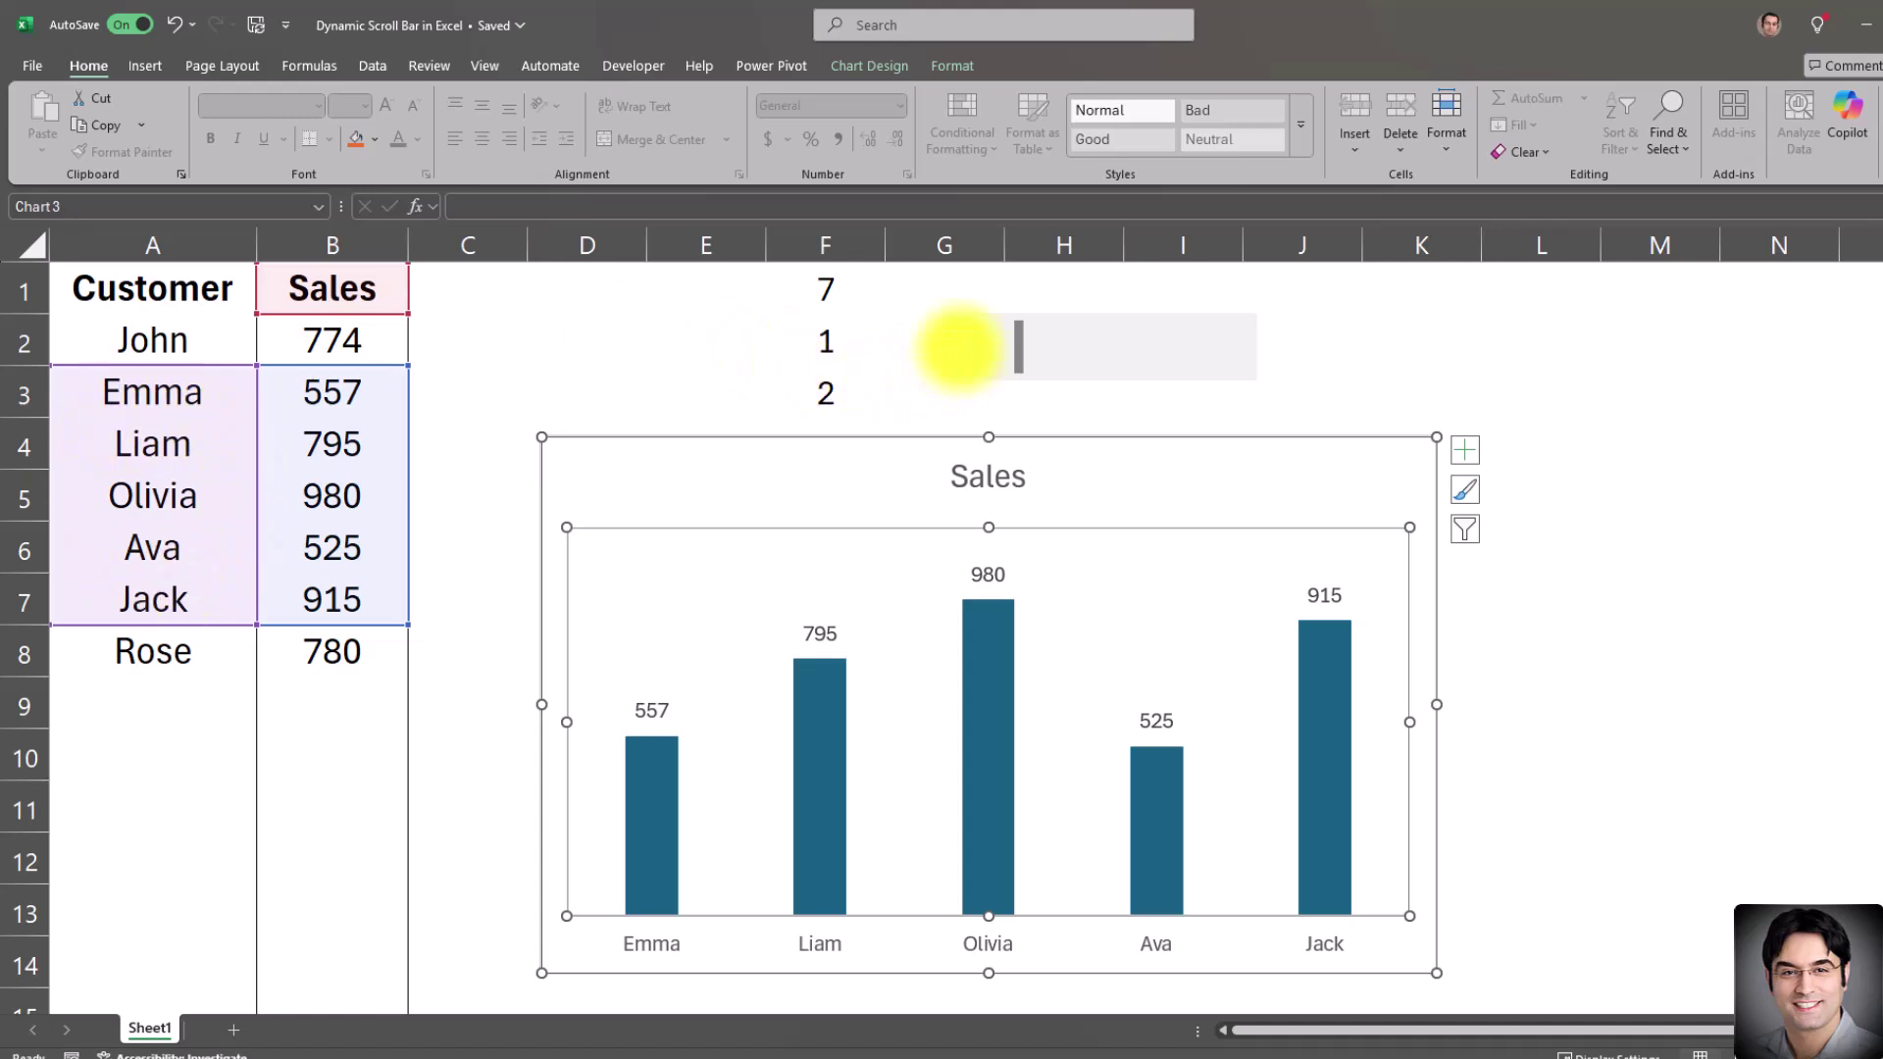
click(959, 348)
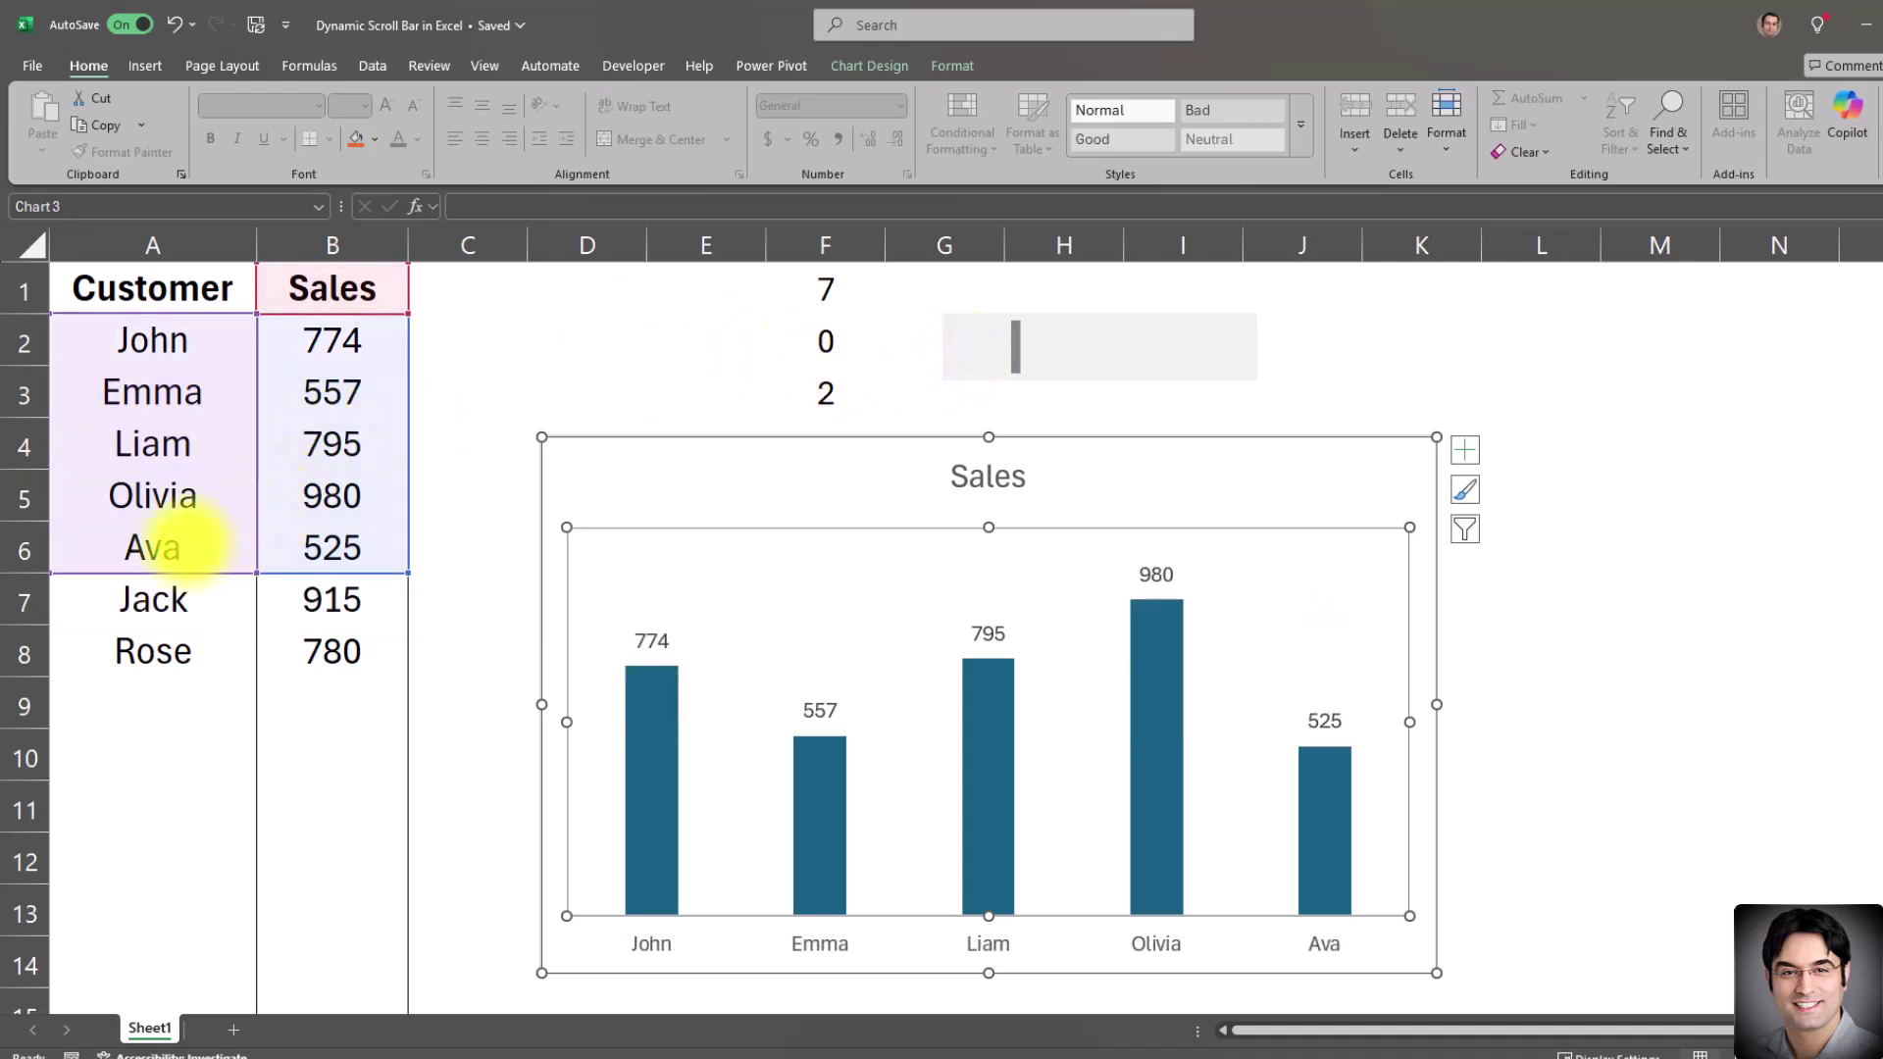
click(1188, 365)
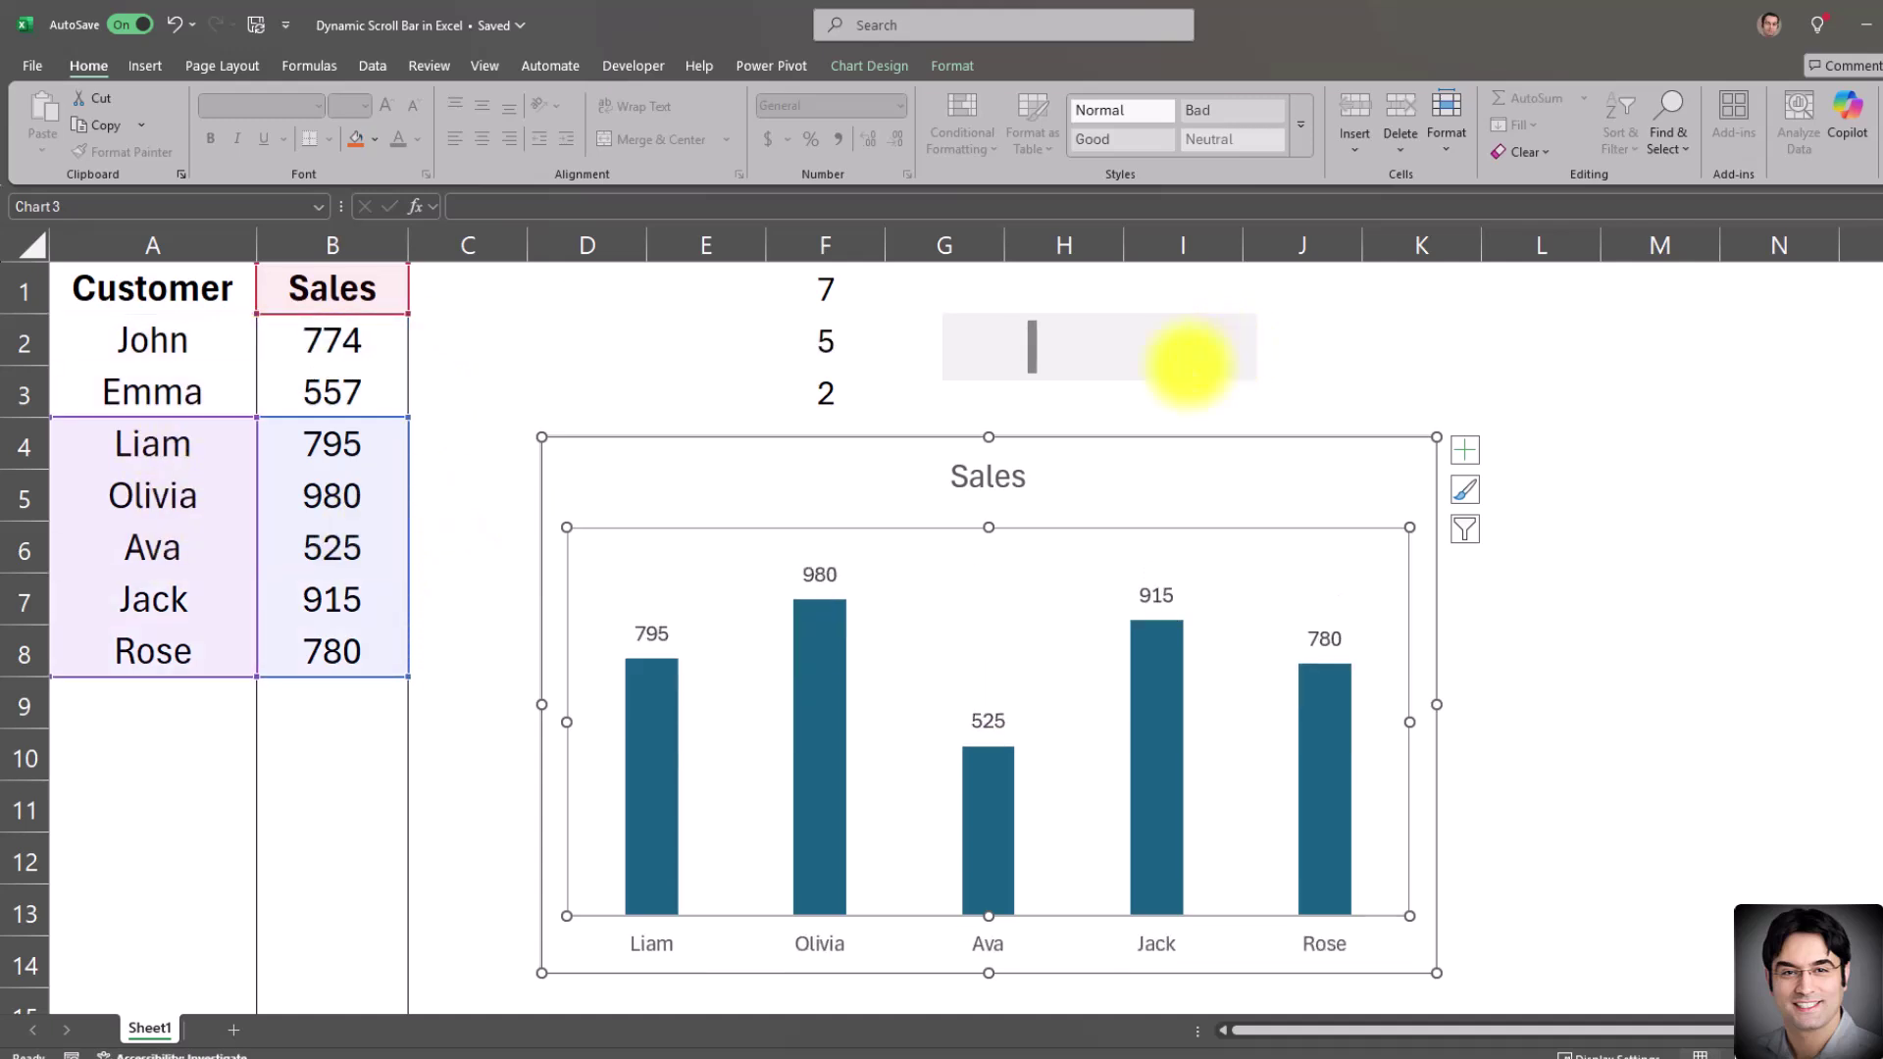
click(608, 353)
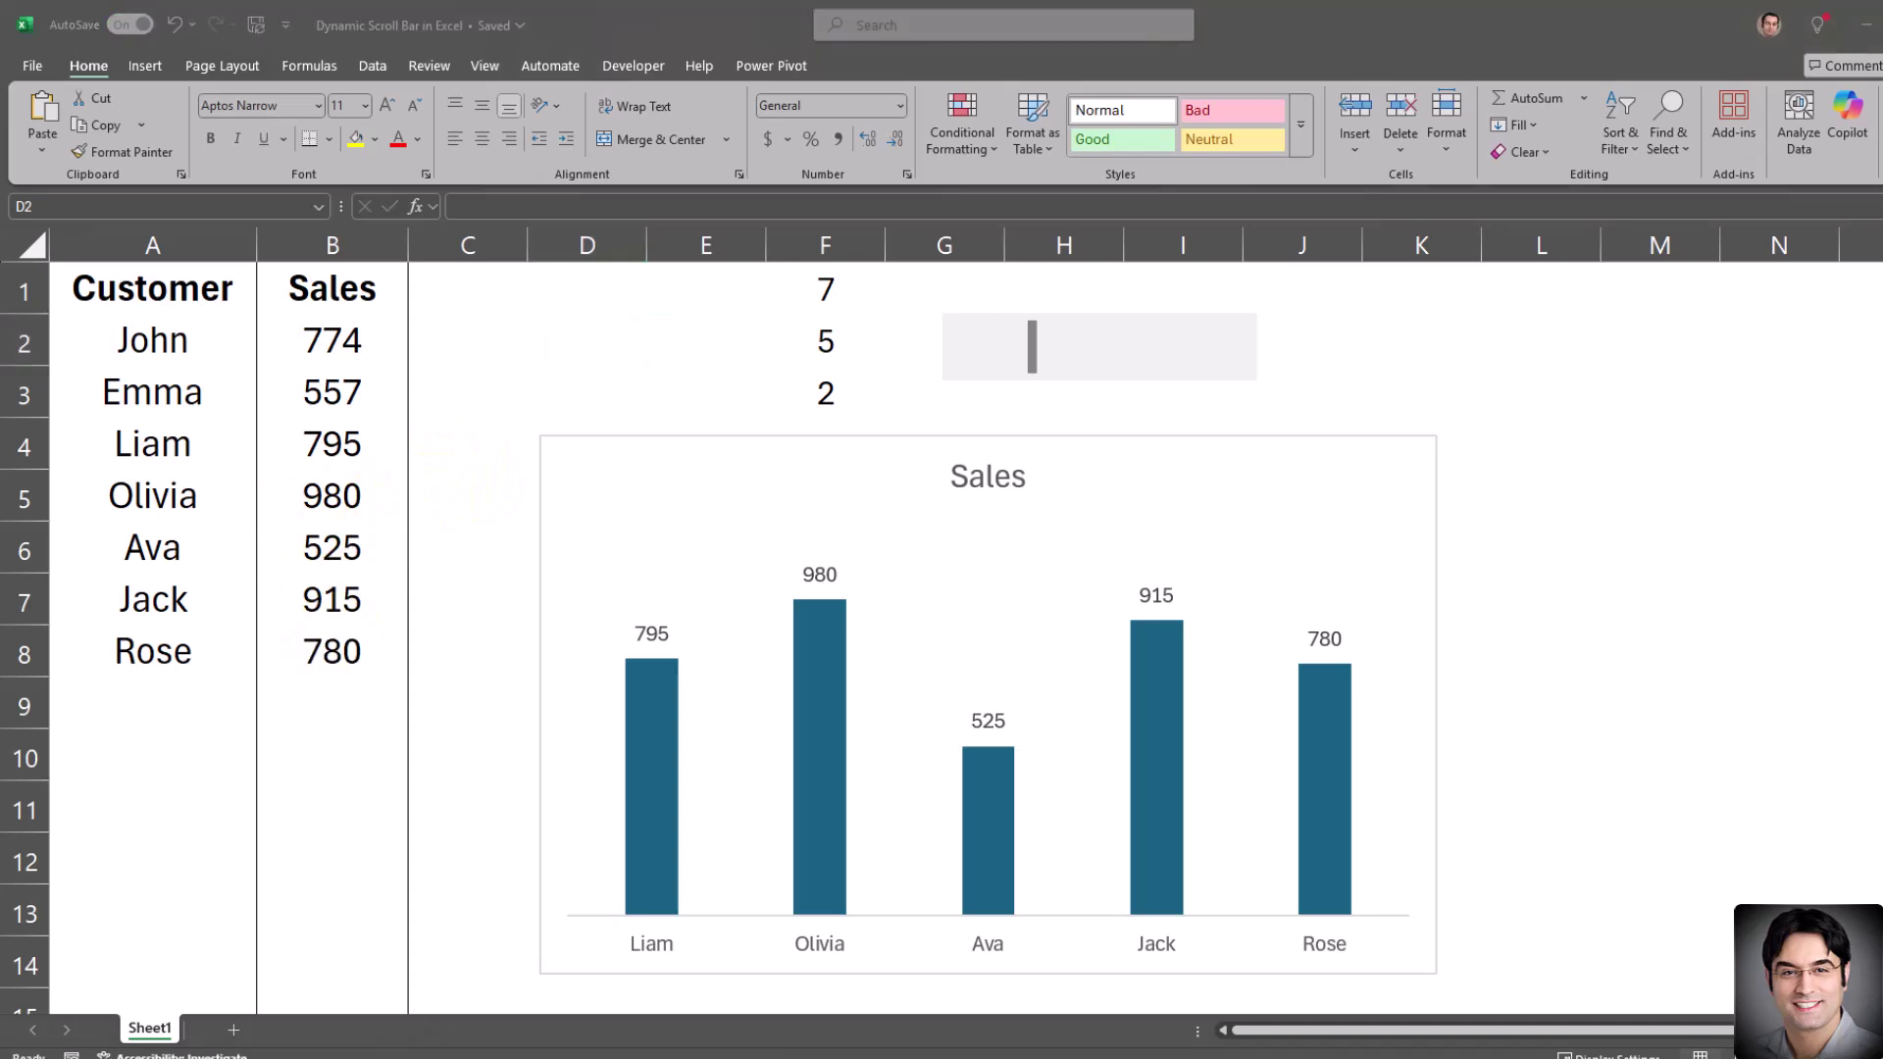
Step: Add a new customer's name in A9 with sales of 856 in B9, and select the plot area to check its source range
click(134, 691)
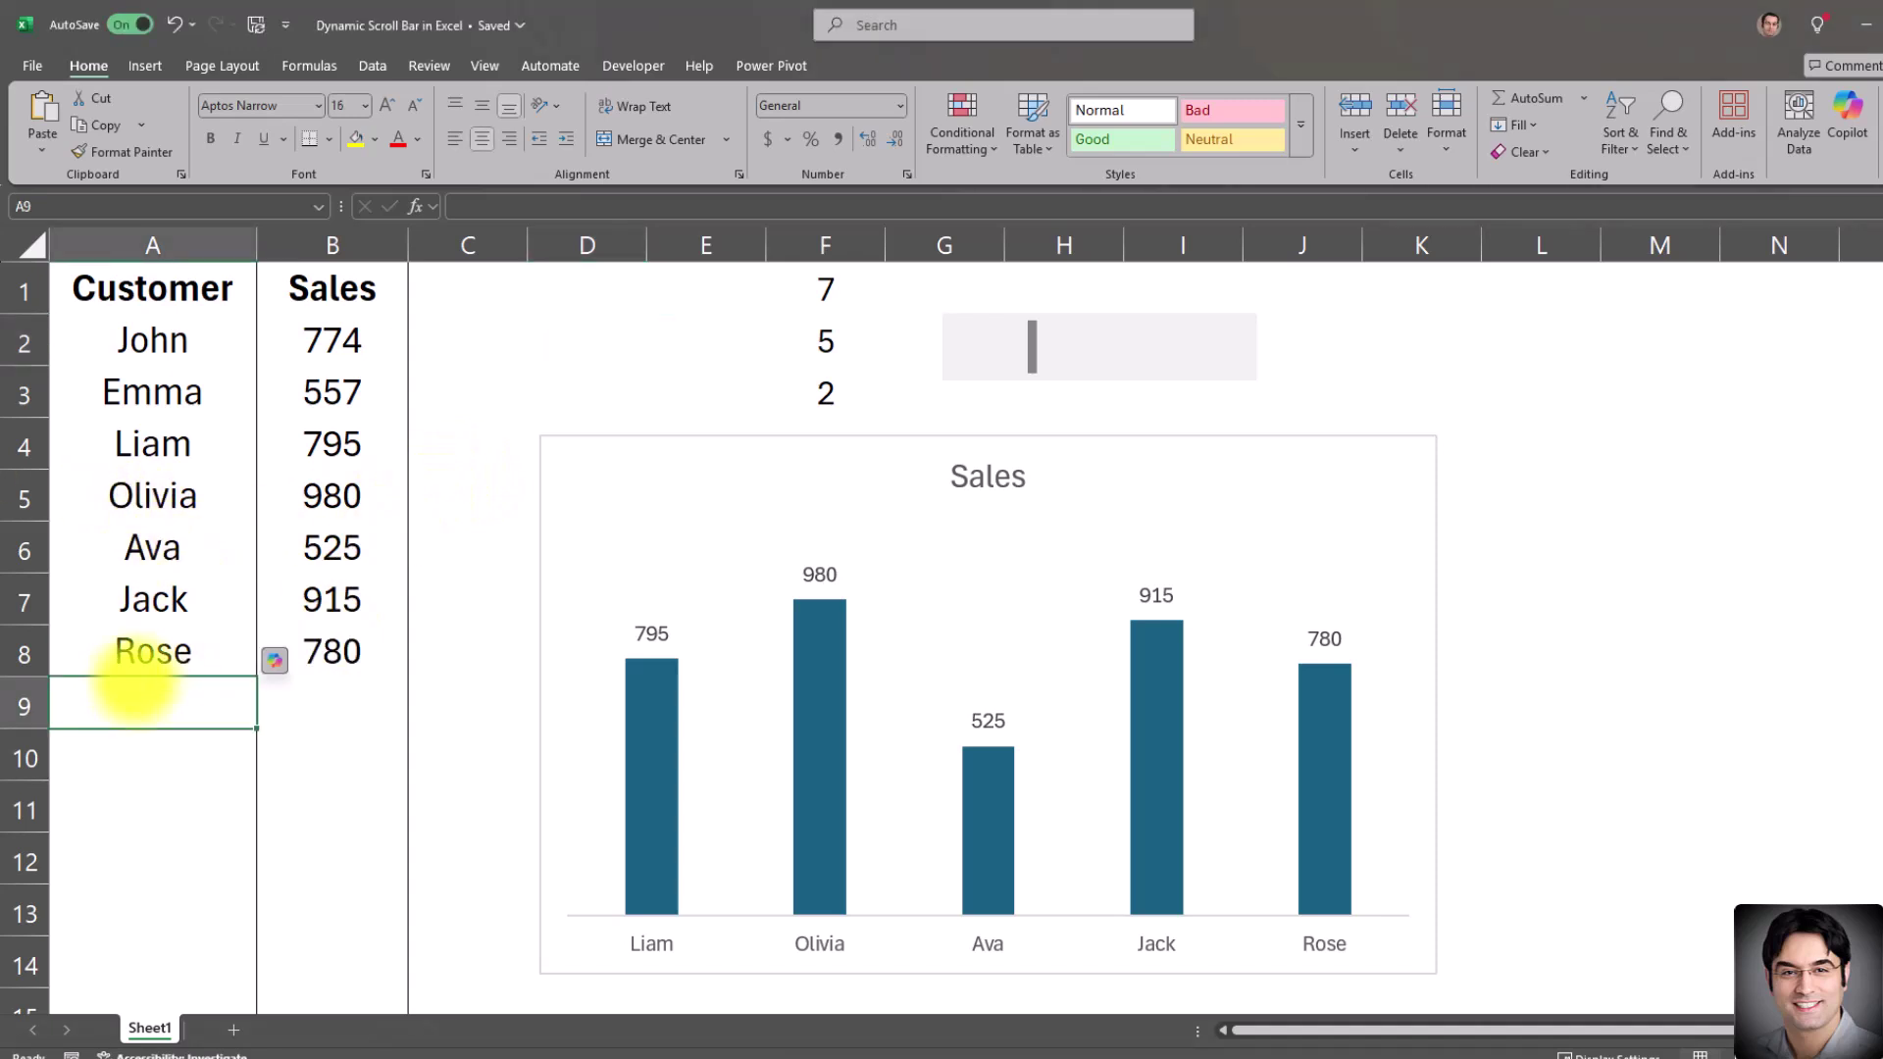
text(Kyle)
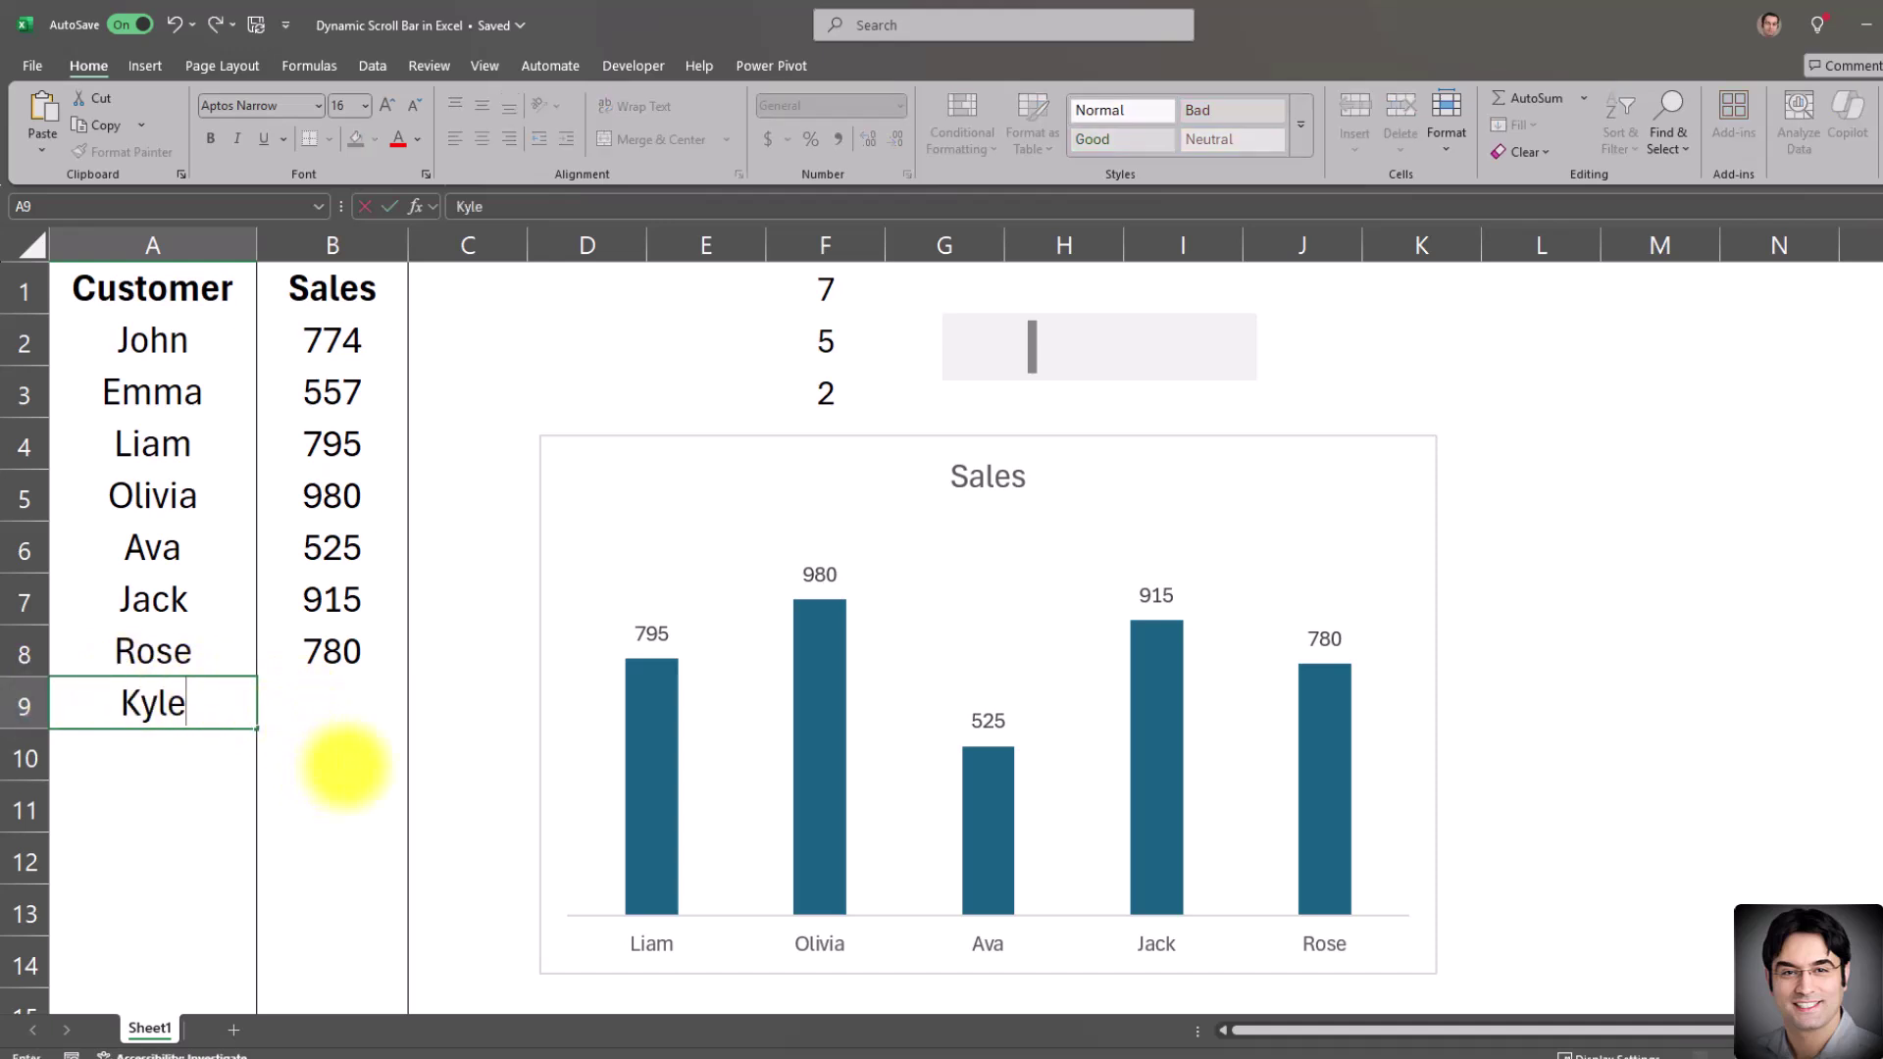
click(343, 701)
text(8)
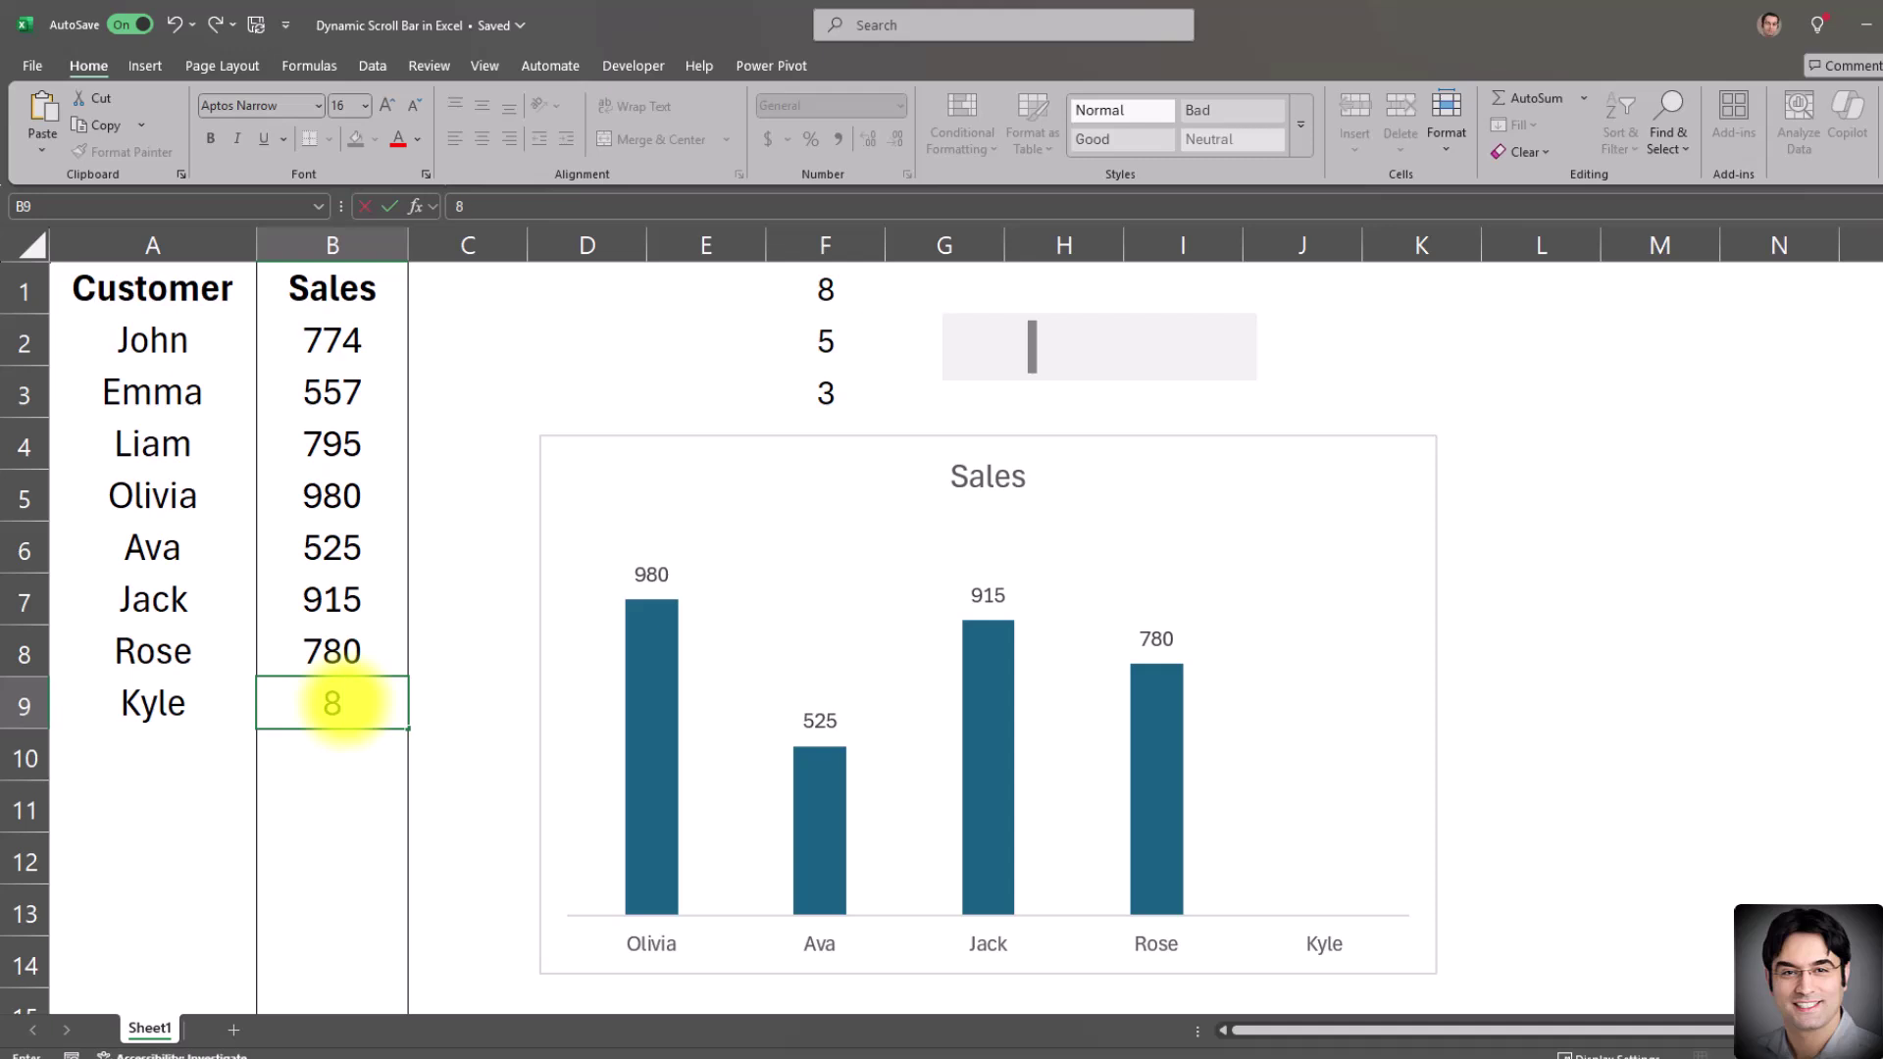
text(56)
key(Return)
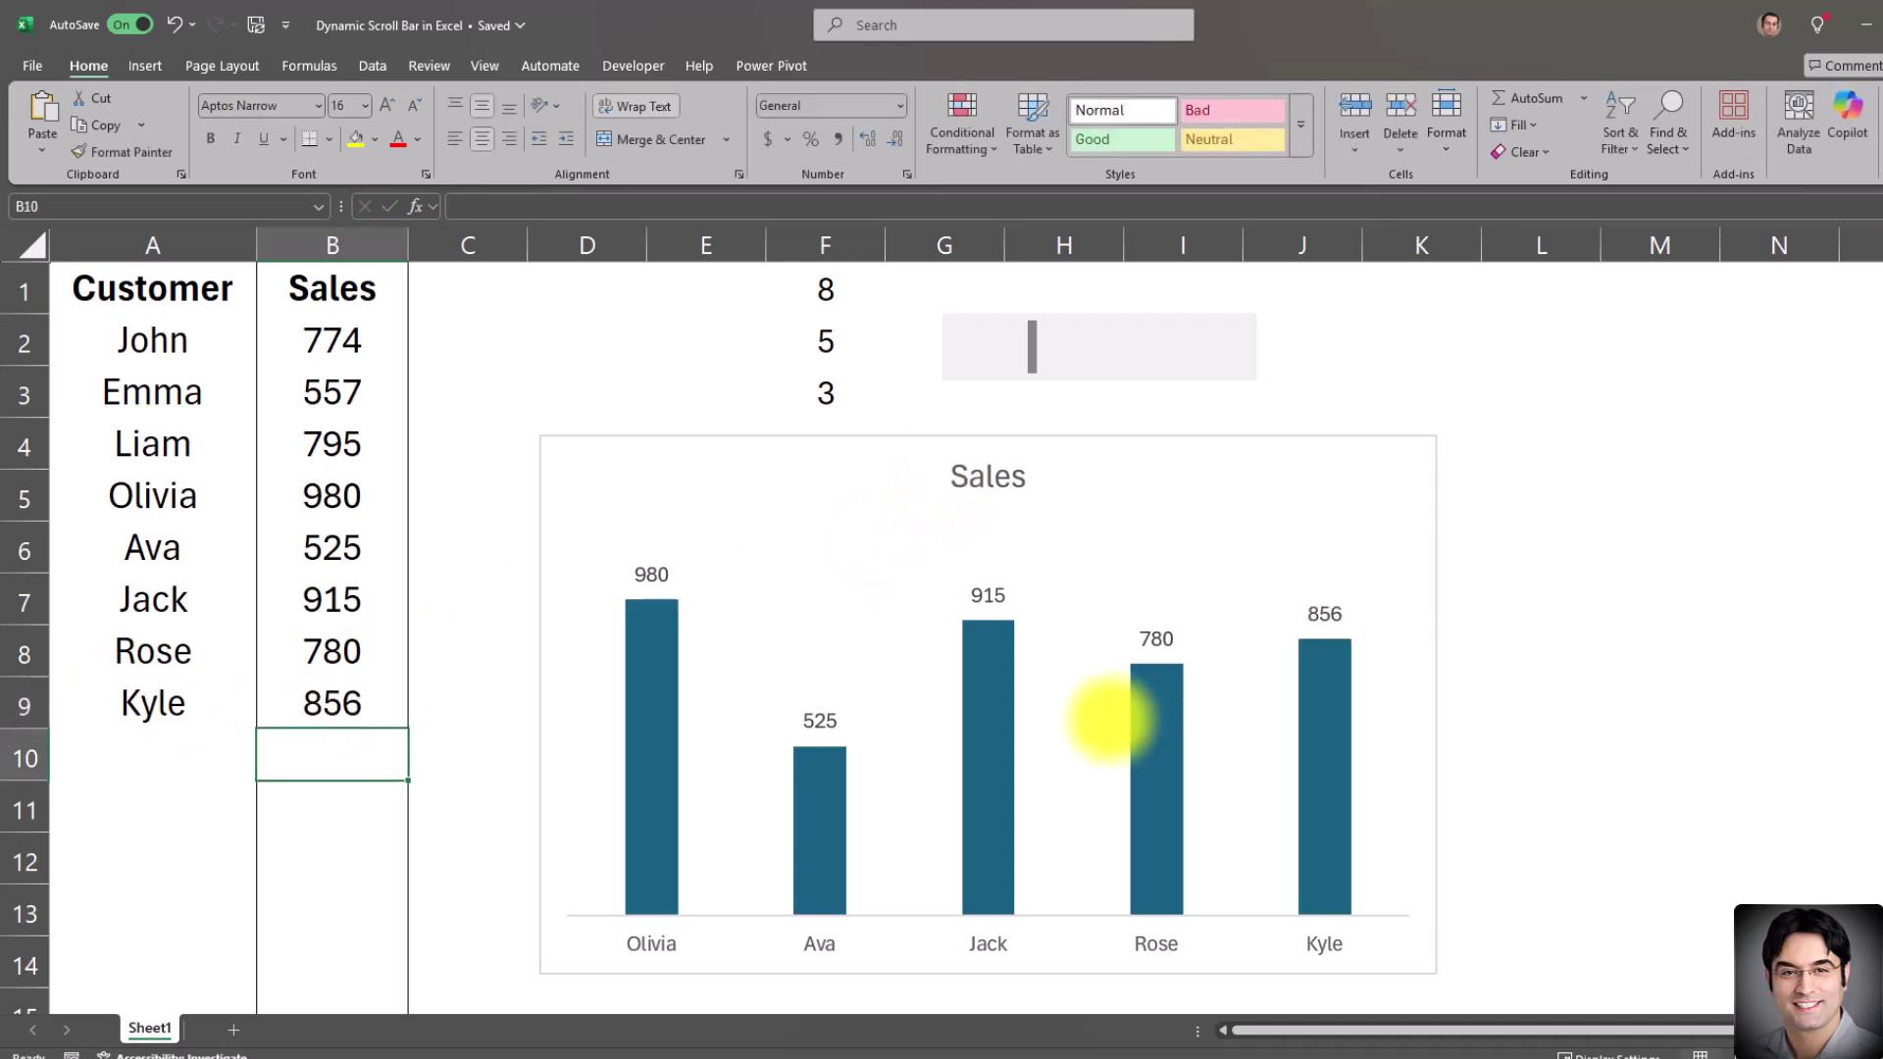
click(1048, 534)
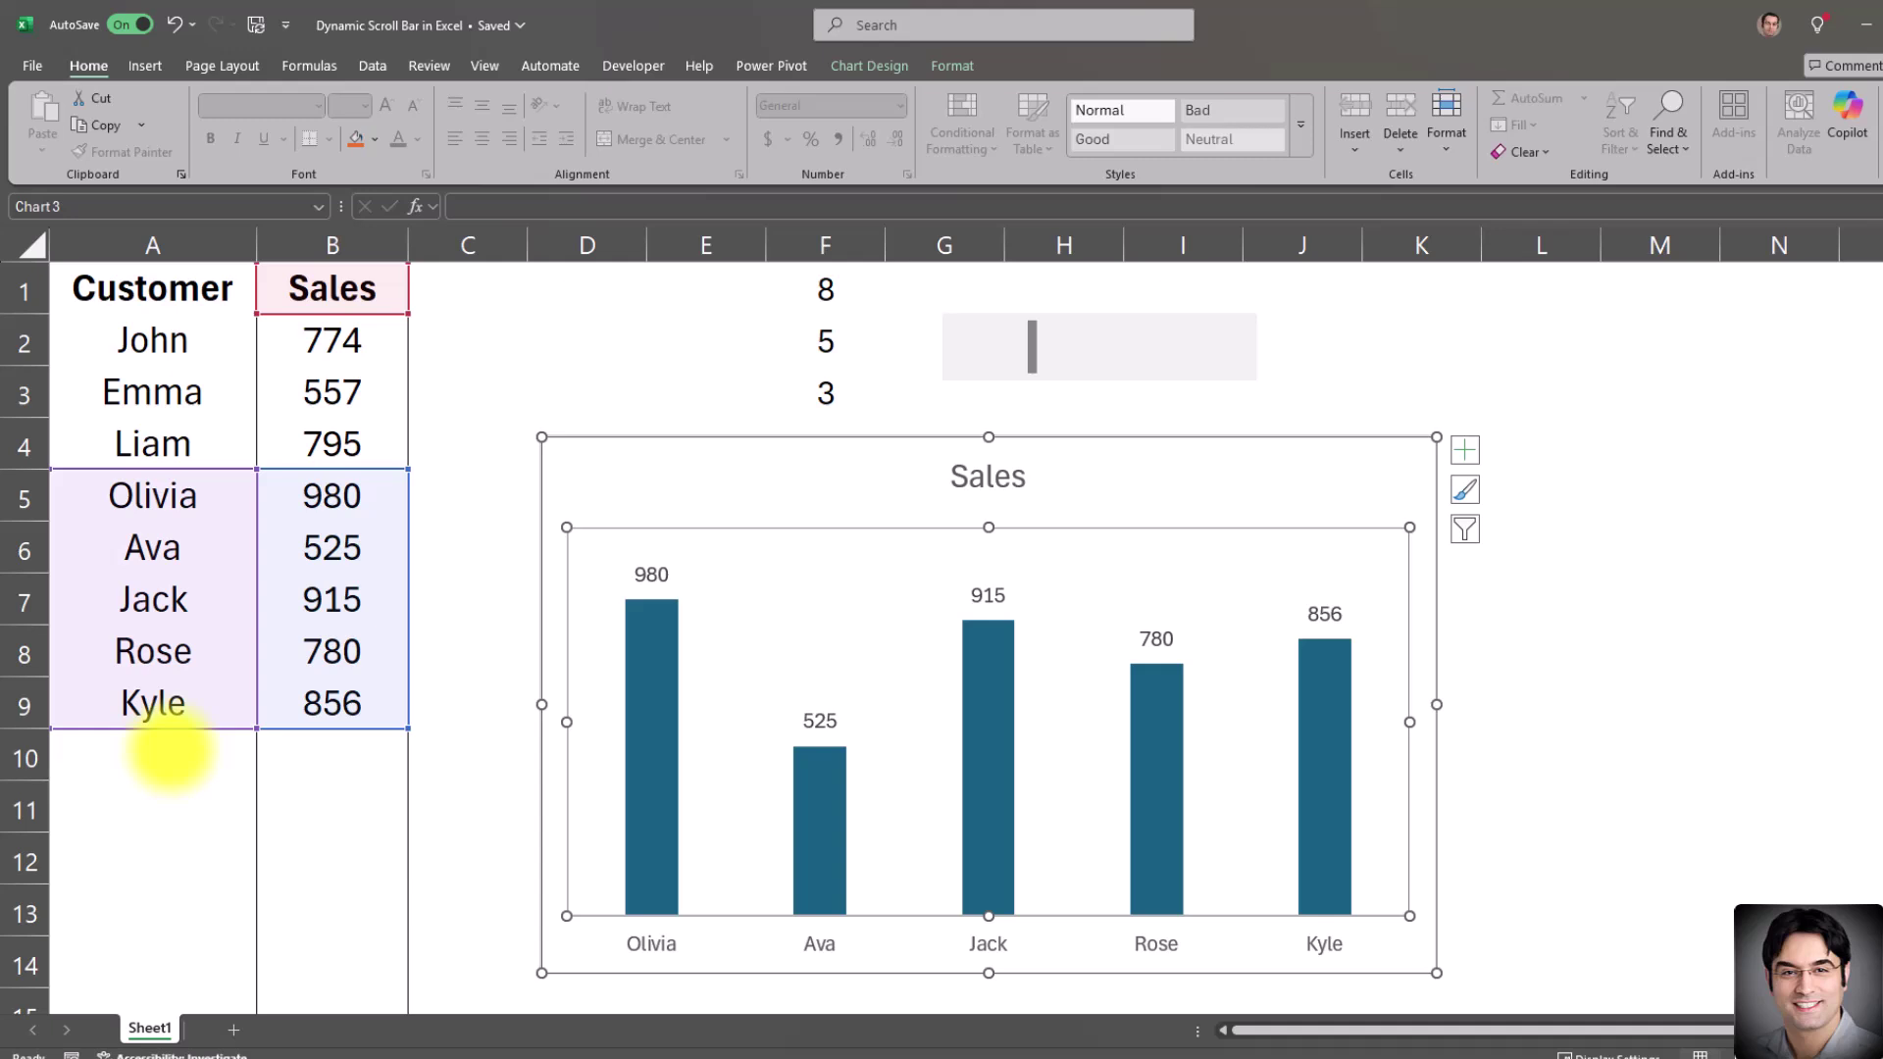
Step: Add another customer's name in A10 with sales of 872 in B10, and select the plot area to check the plotted rows
click(171, 751)
text(Jill)
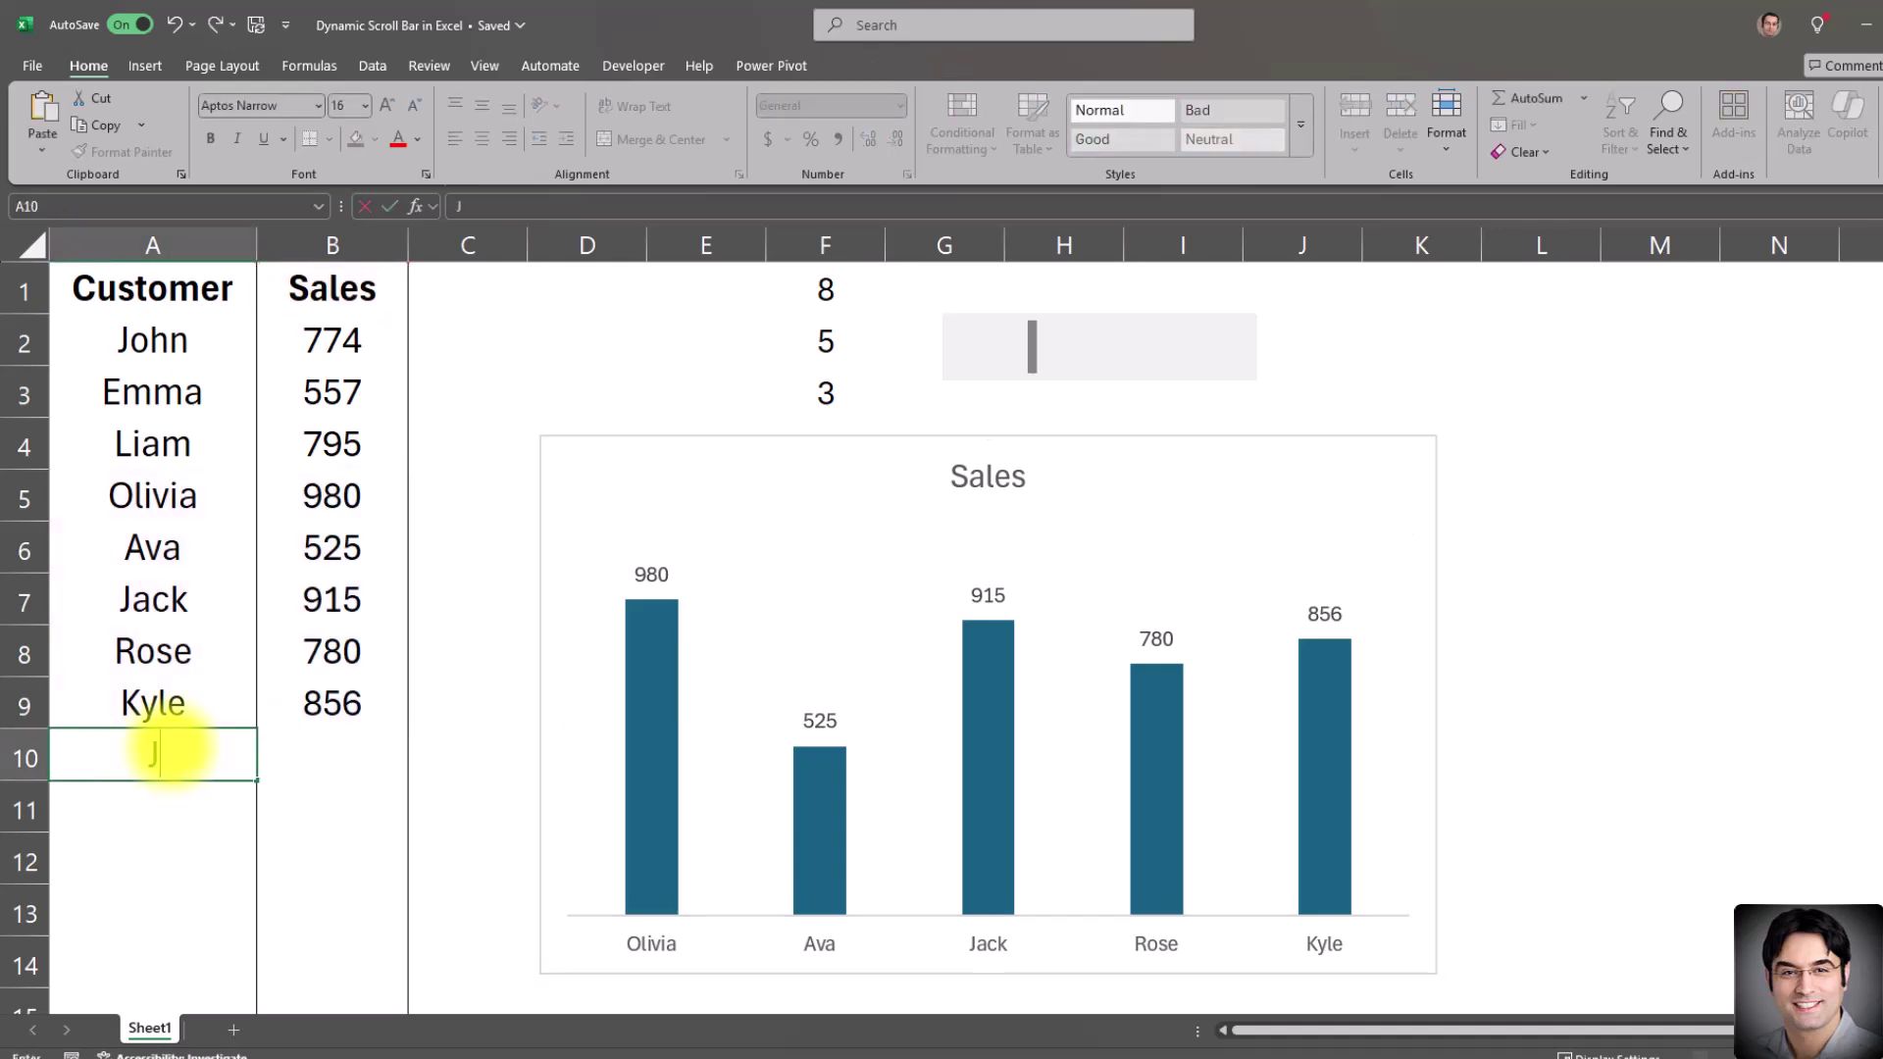
click(338, 743)
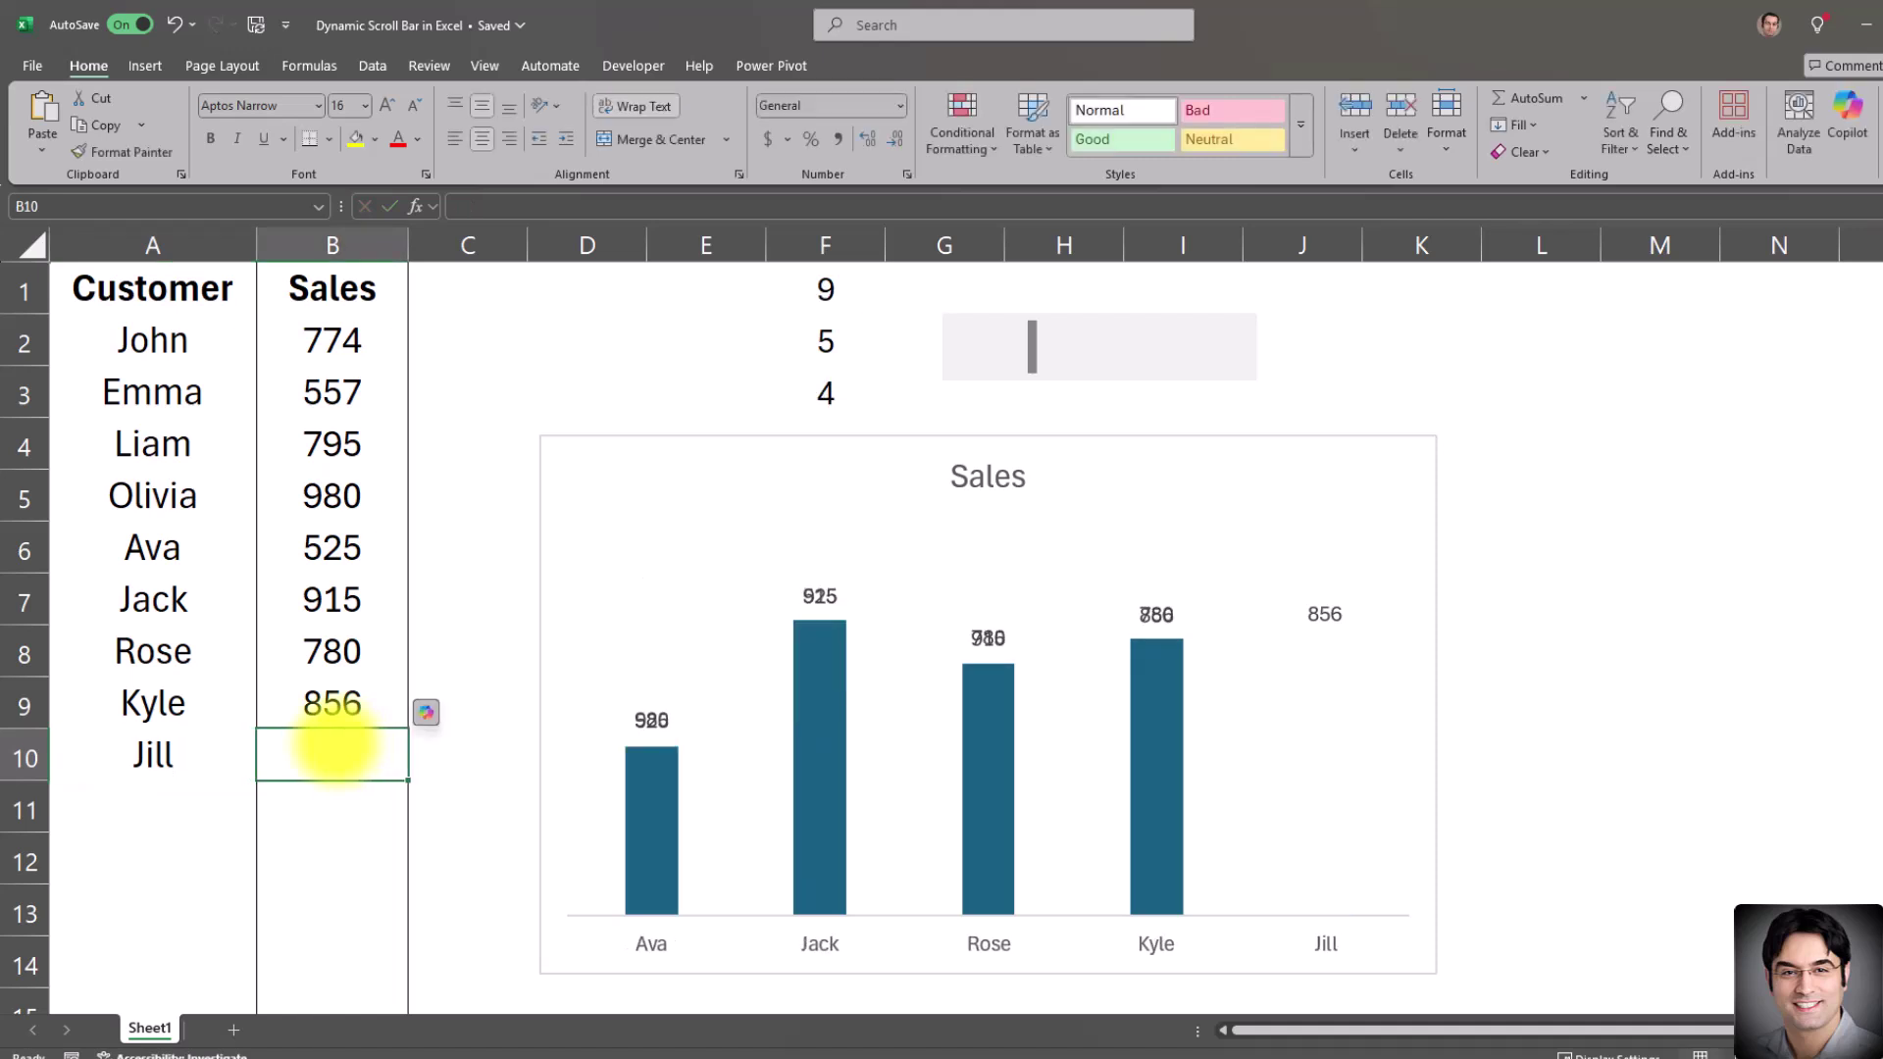
text(872)
key(Return)
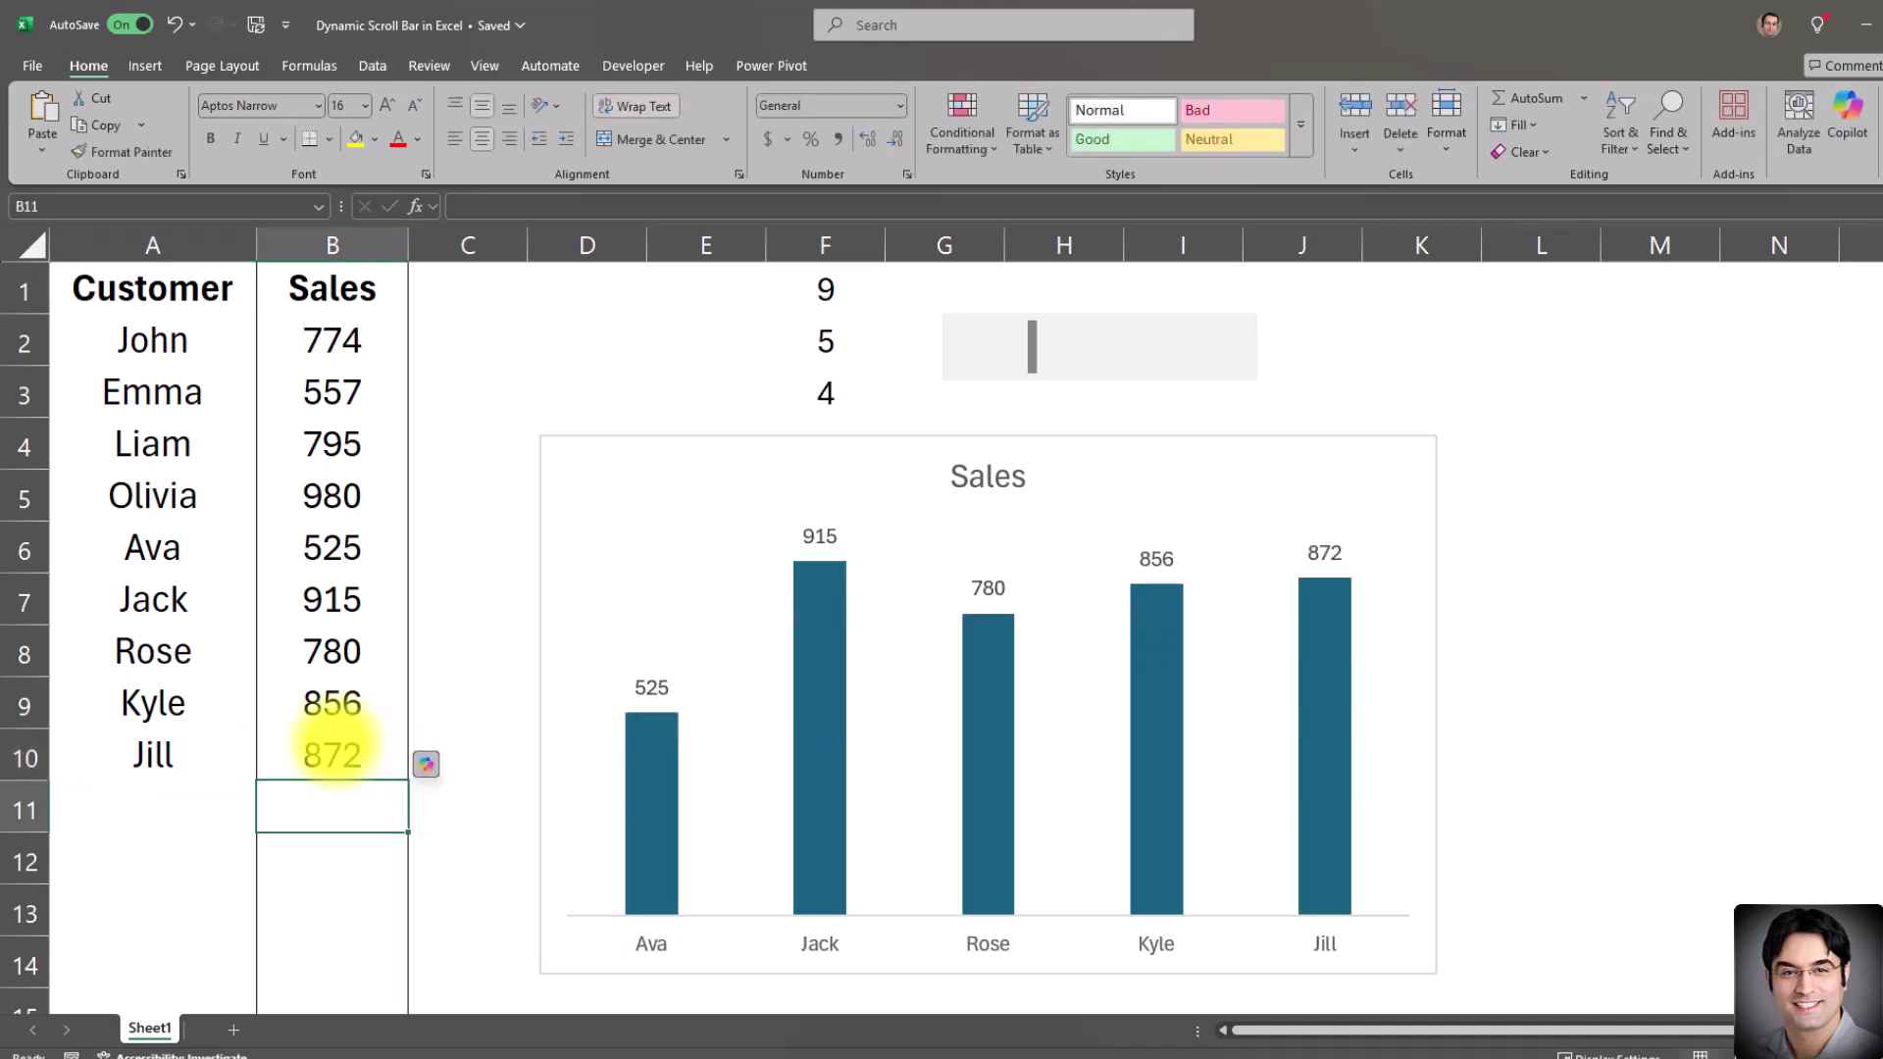
click(1397, 706)
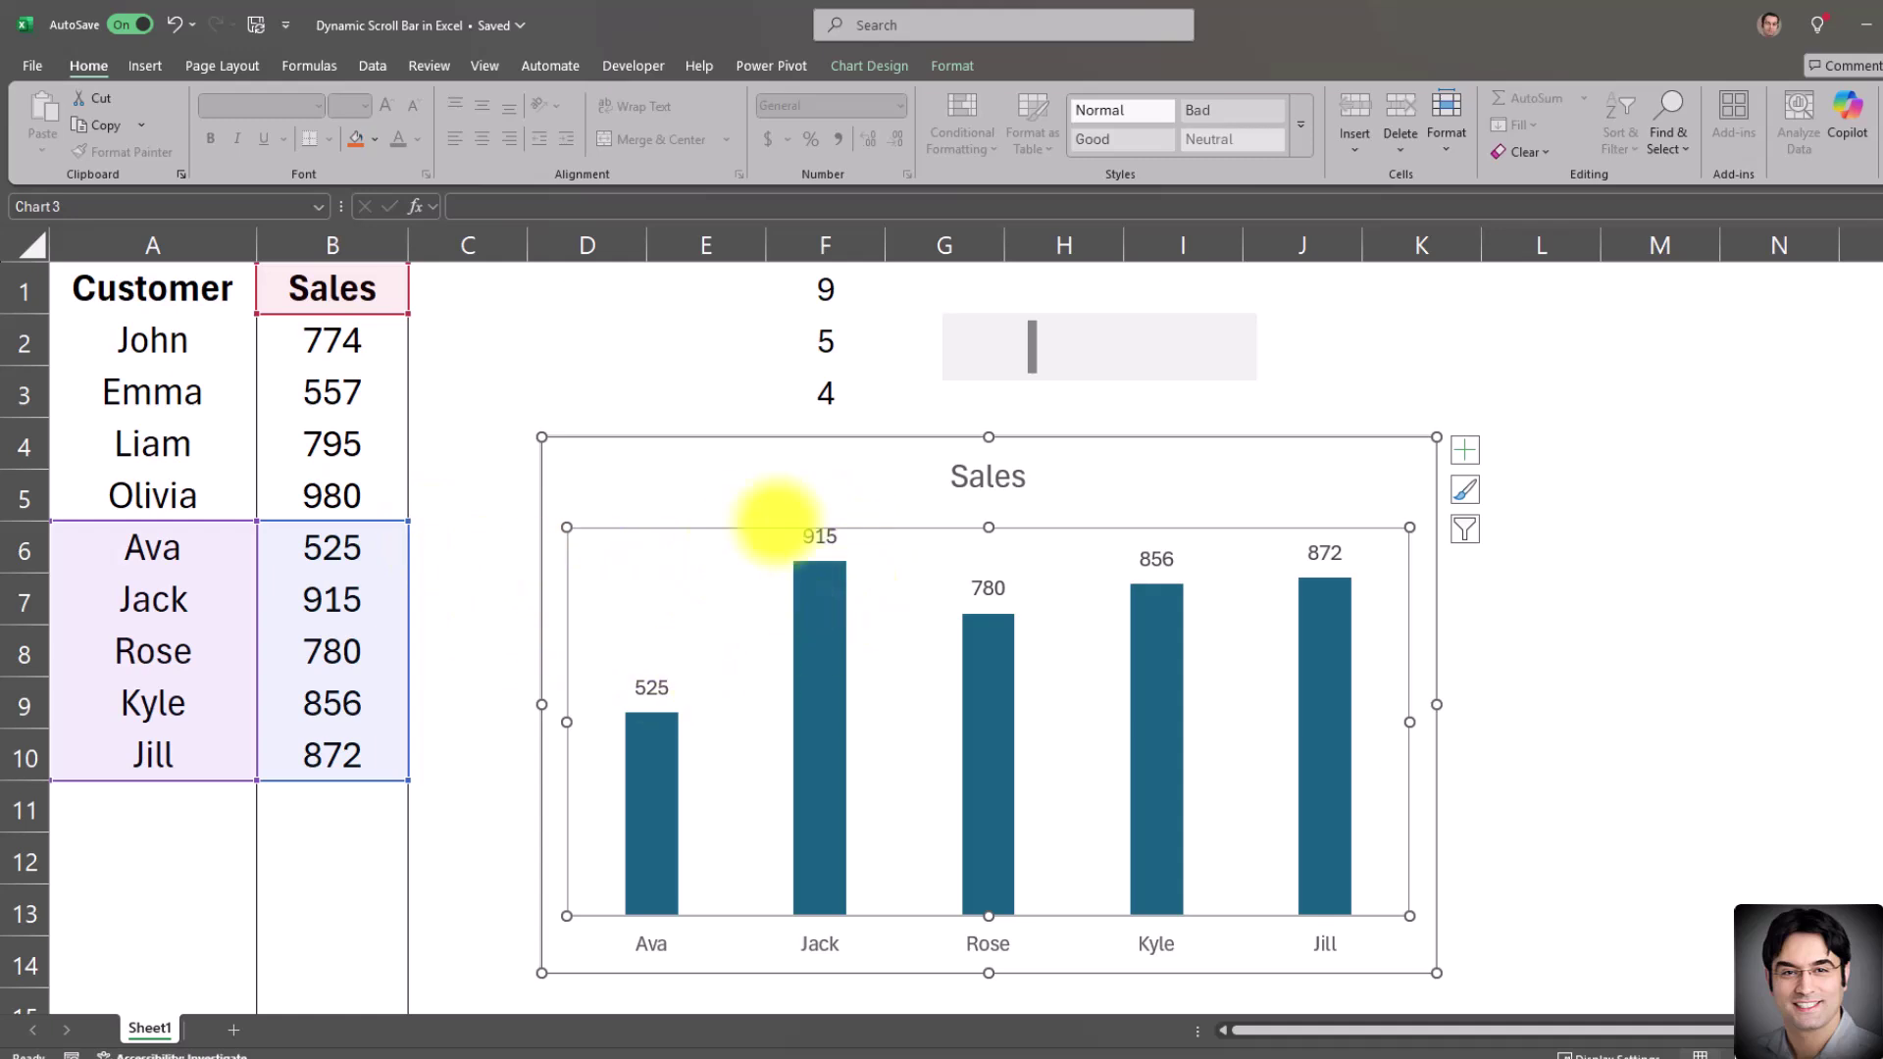
Step: Add a third new customer's name in A11 with sales of 756 in B11
click(169, 802)
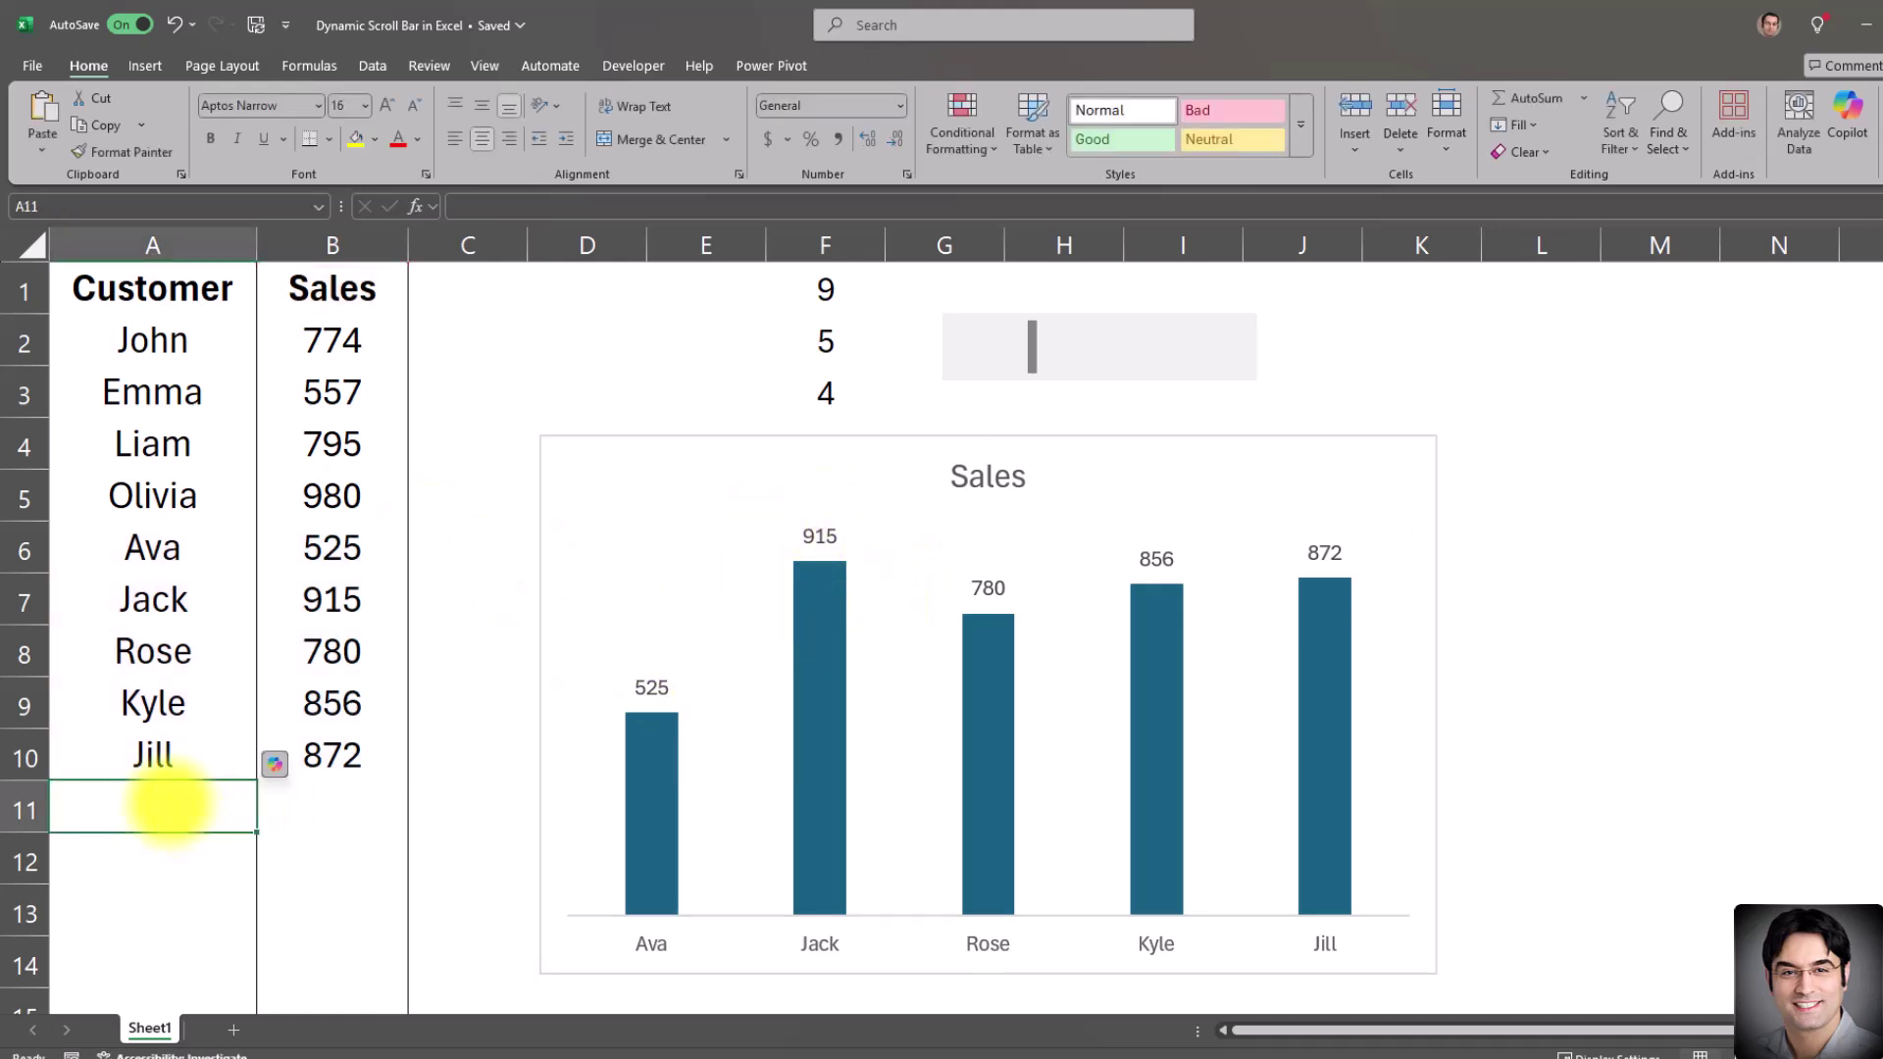
text(Martin)
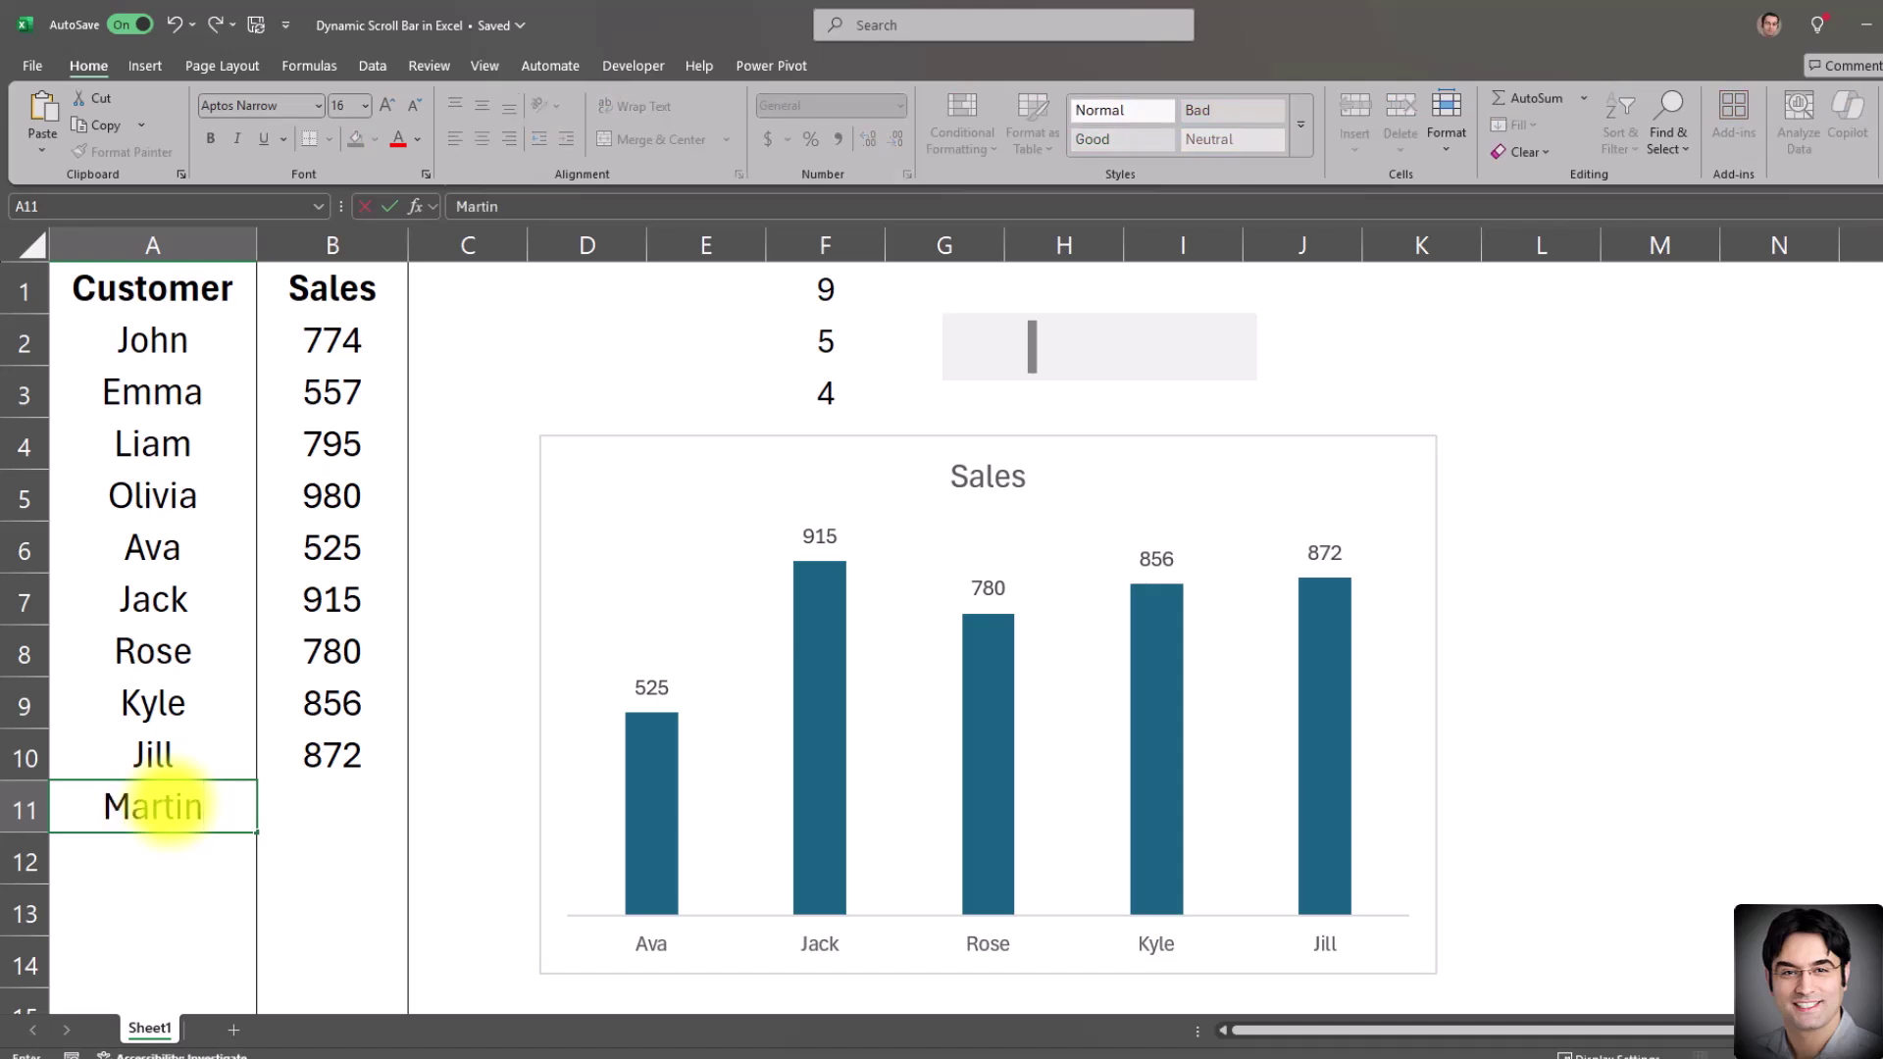
click(285, 807)
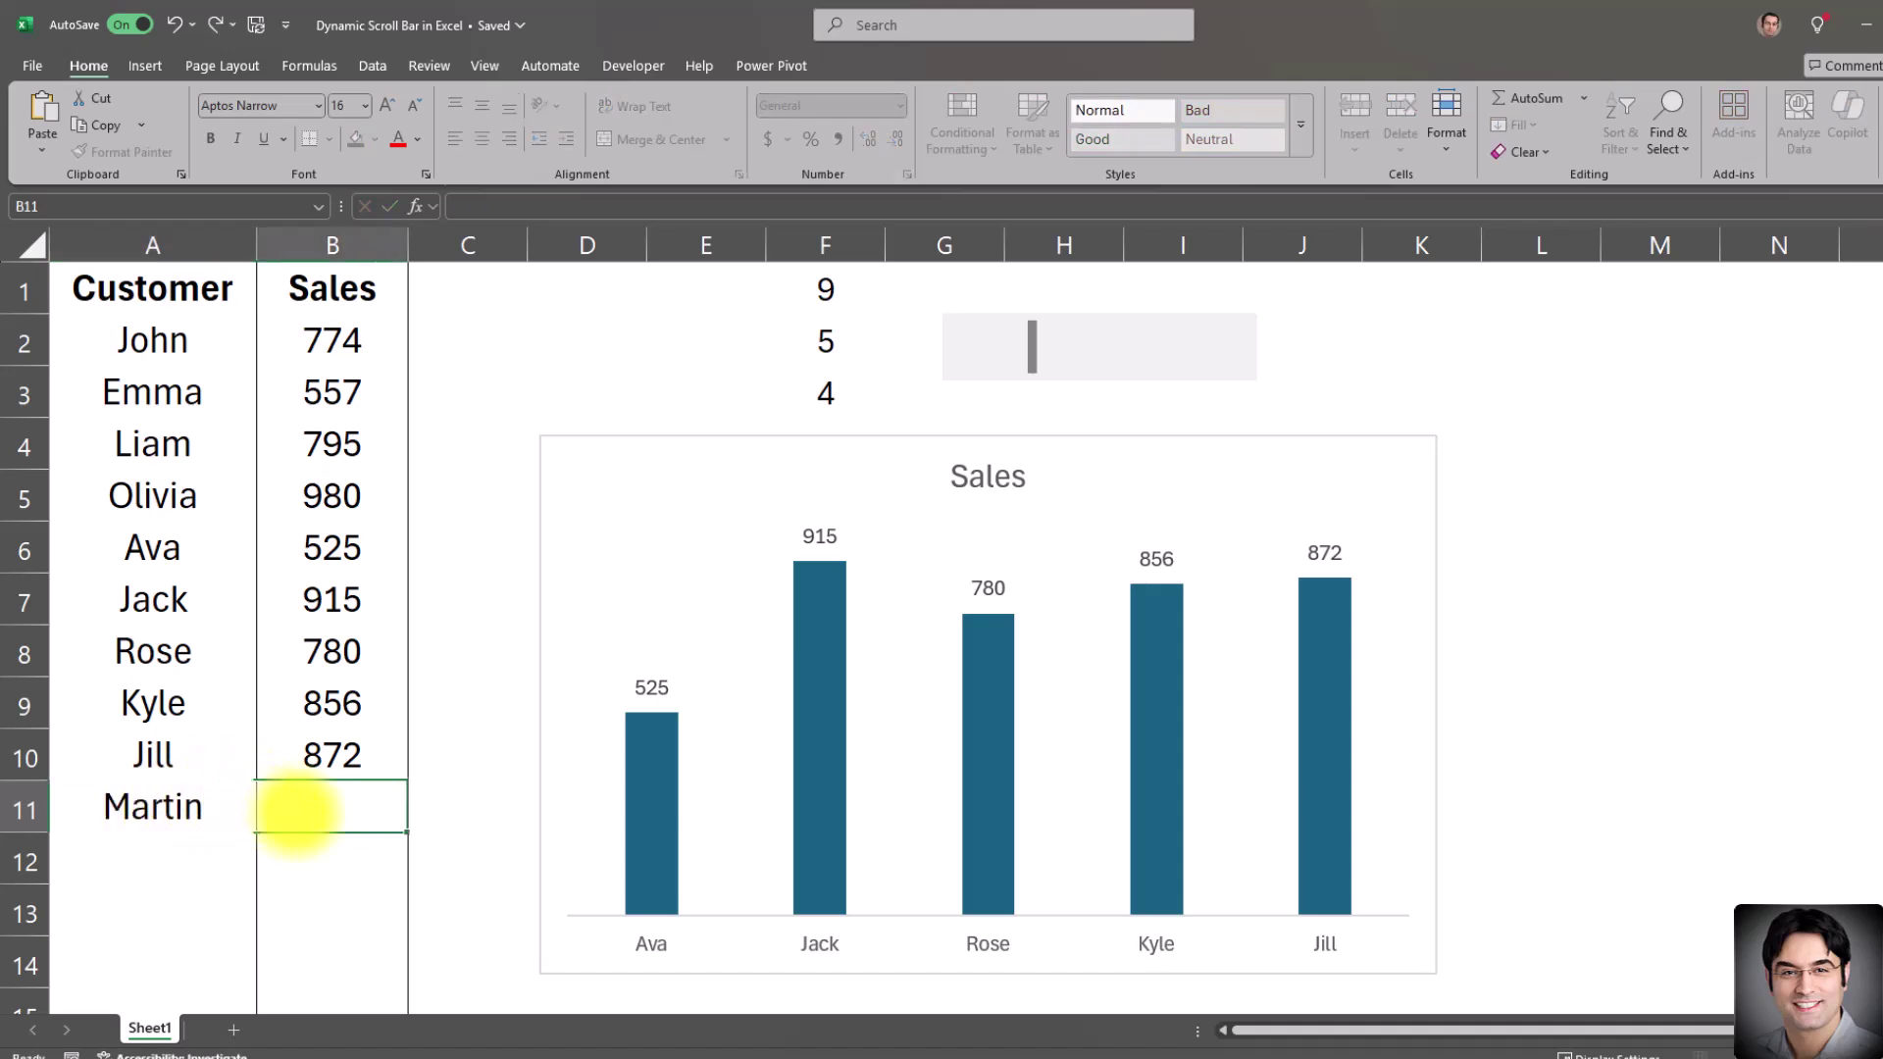
text(756)
key(Return)
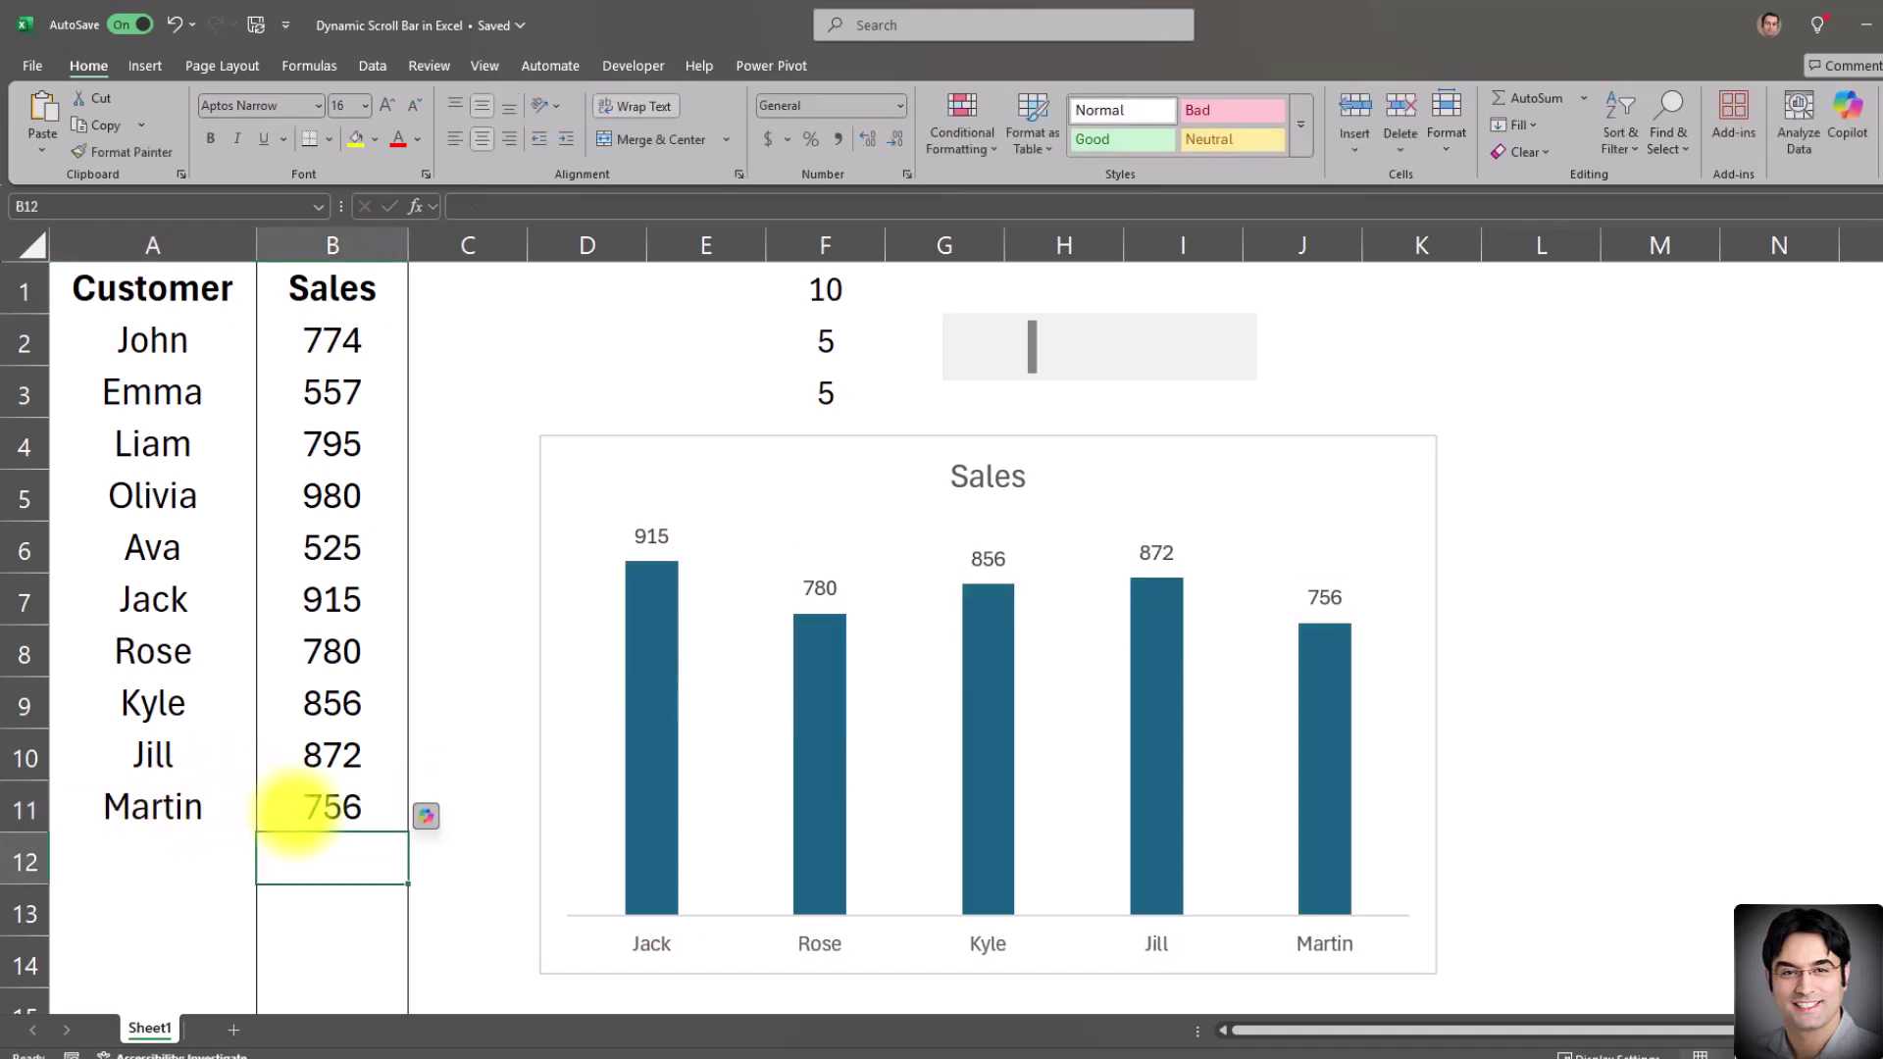
click(1712, 760)
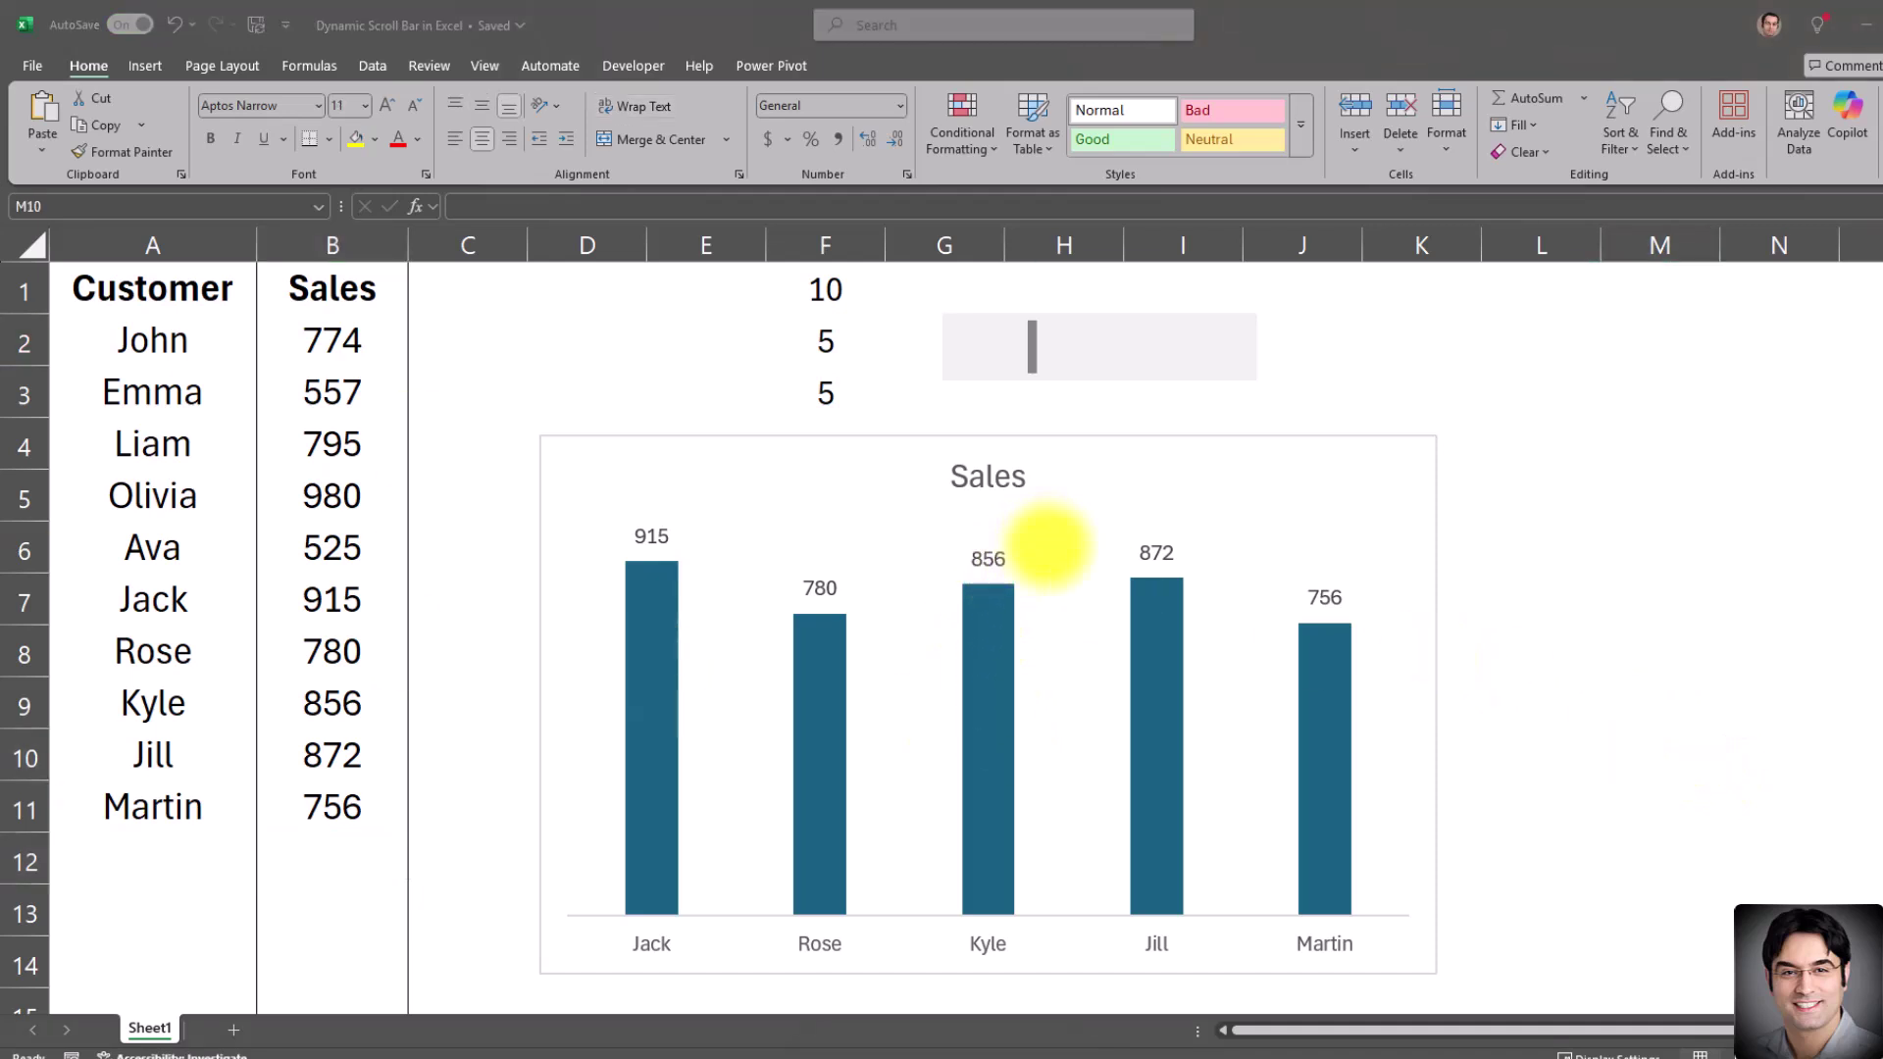
Step: Select the chart's plot area and move the scroll bar down to 0, checking the highlighted source rows against the plotted customers
click(1062, 532)
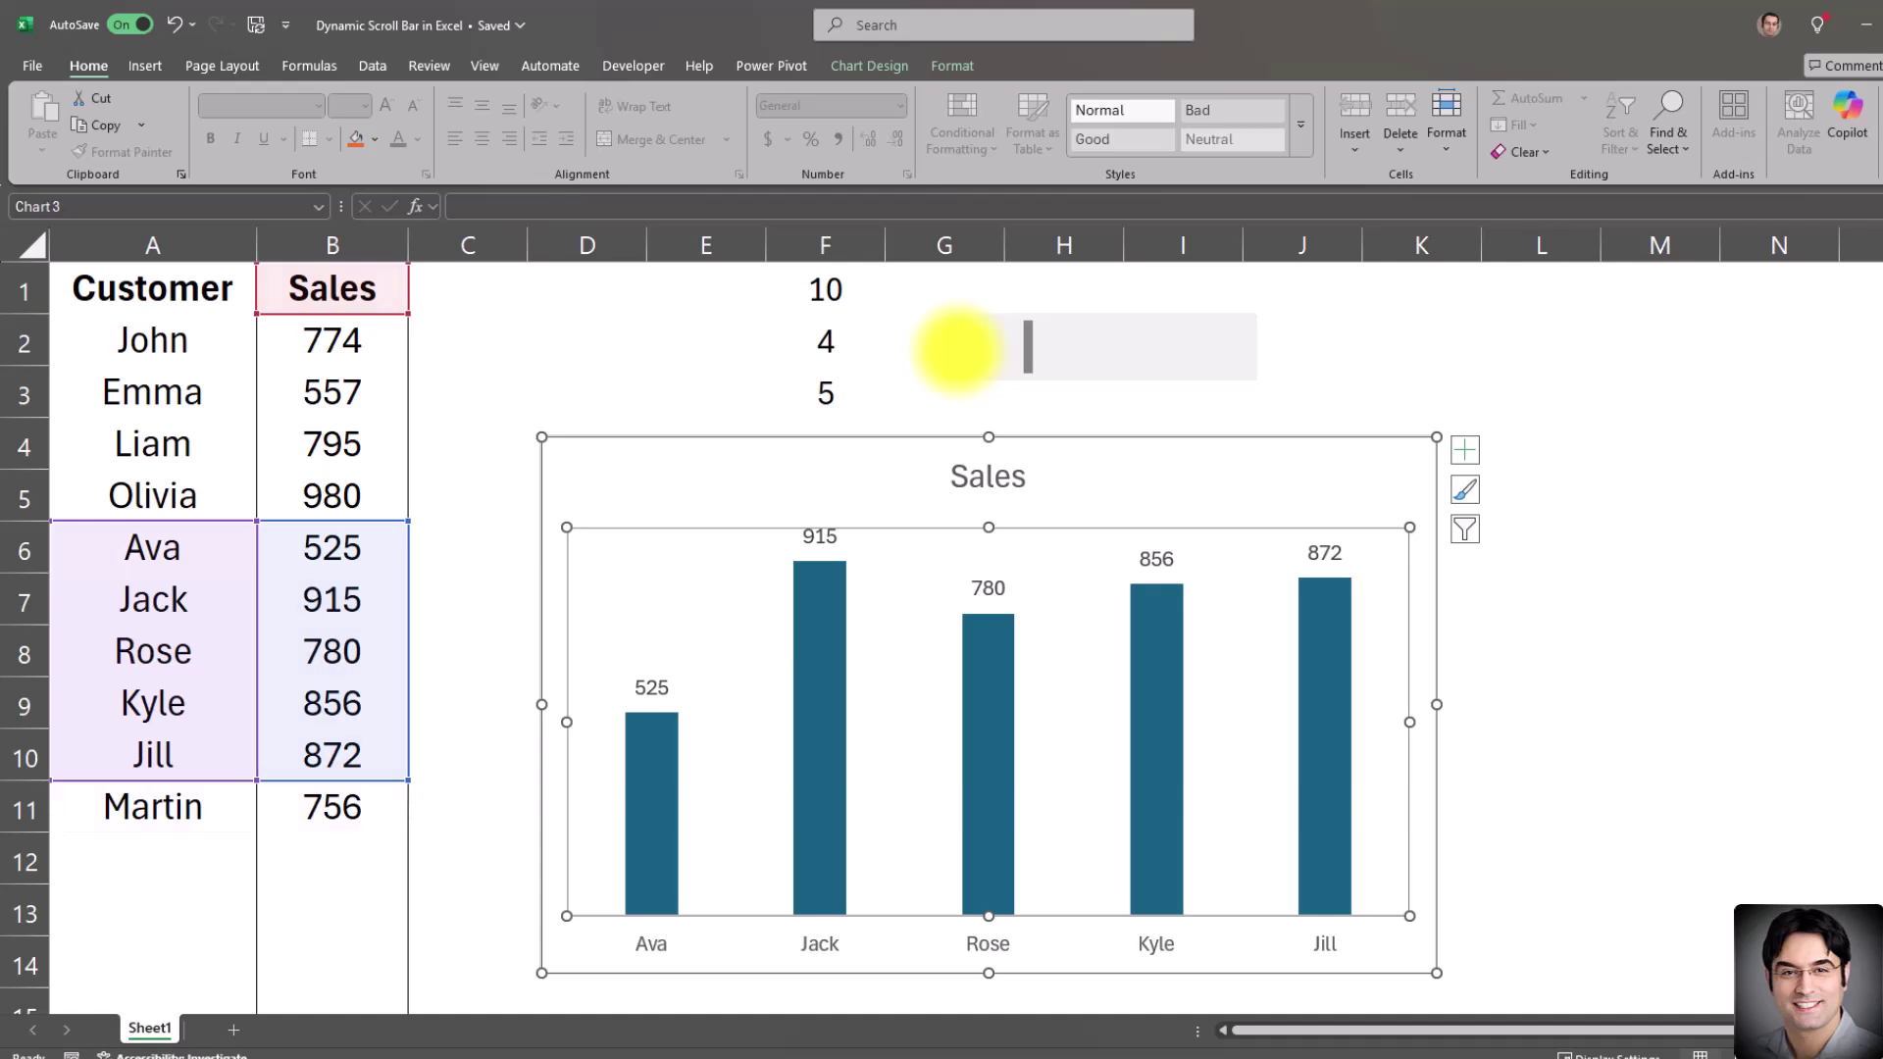
click(957, 350)
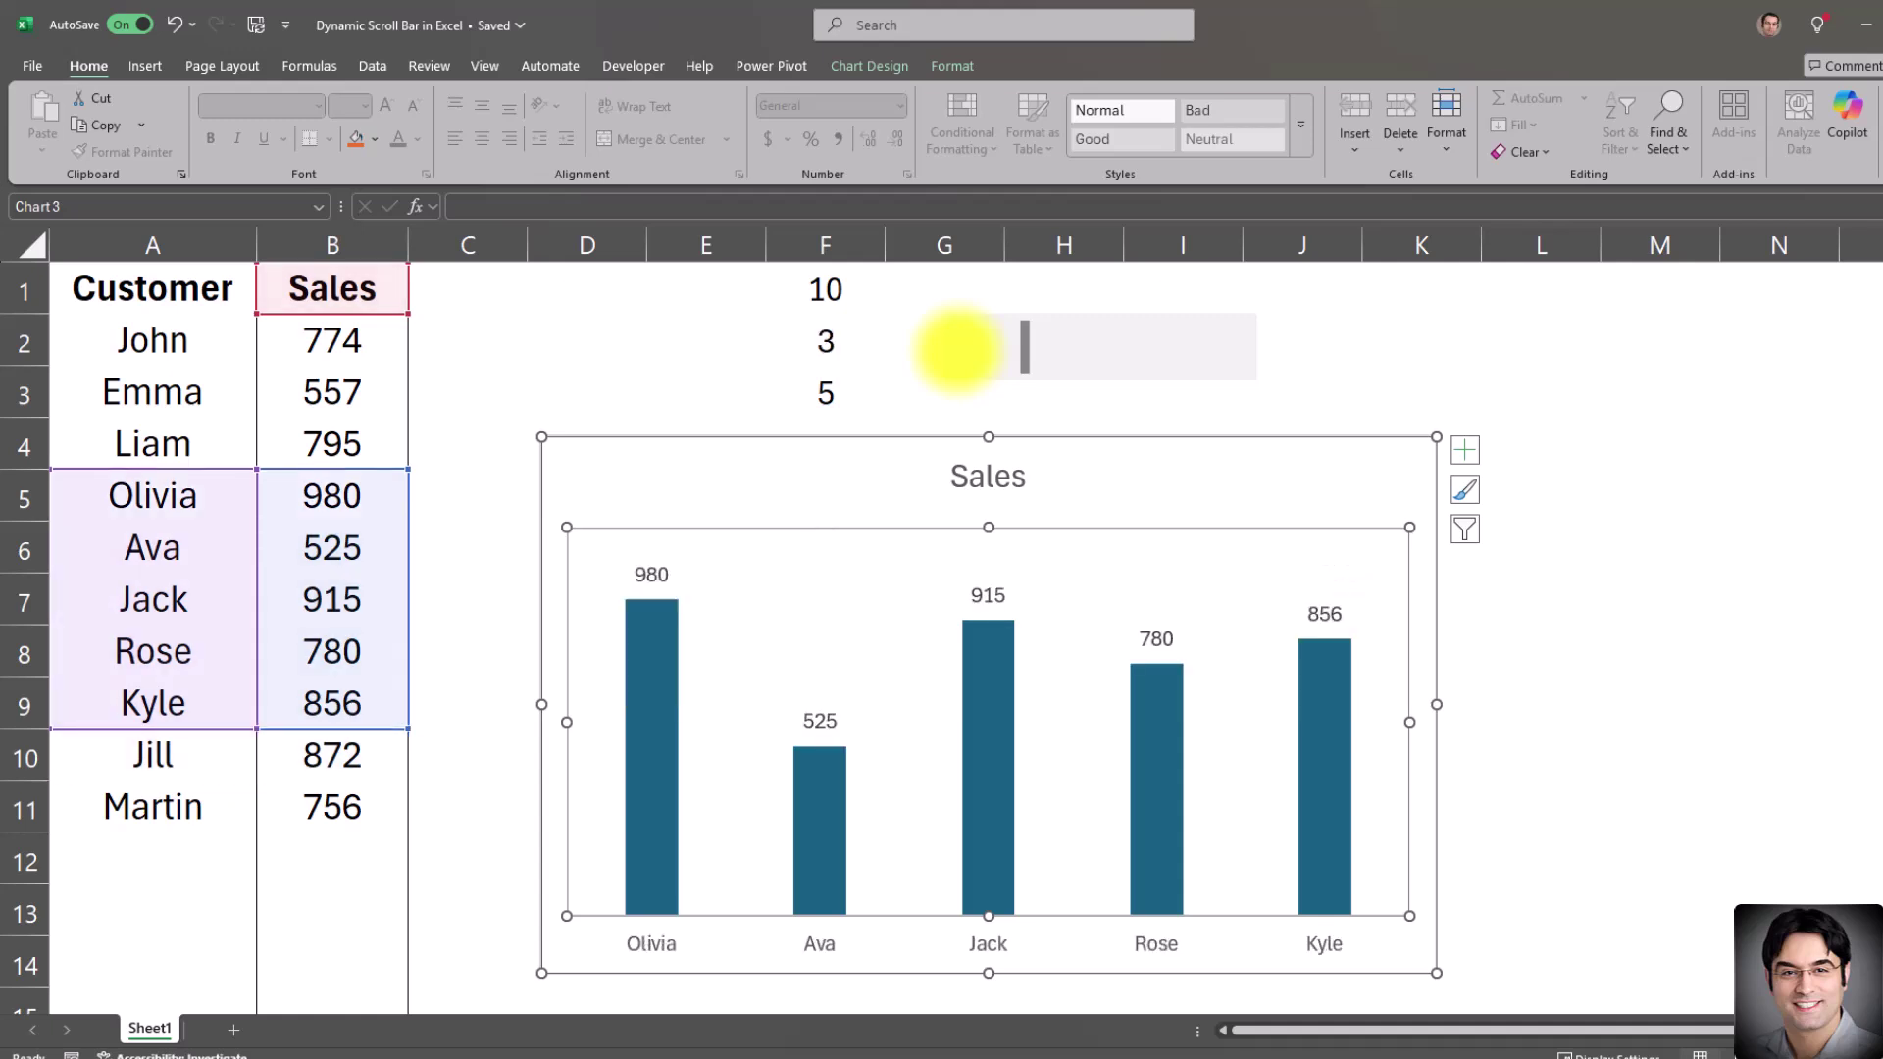
click(957, 349)
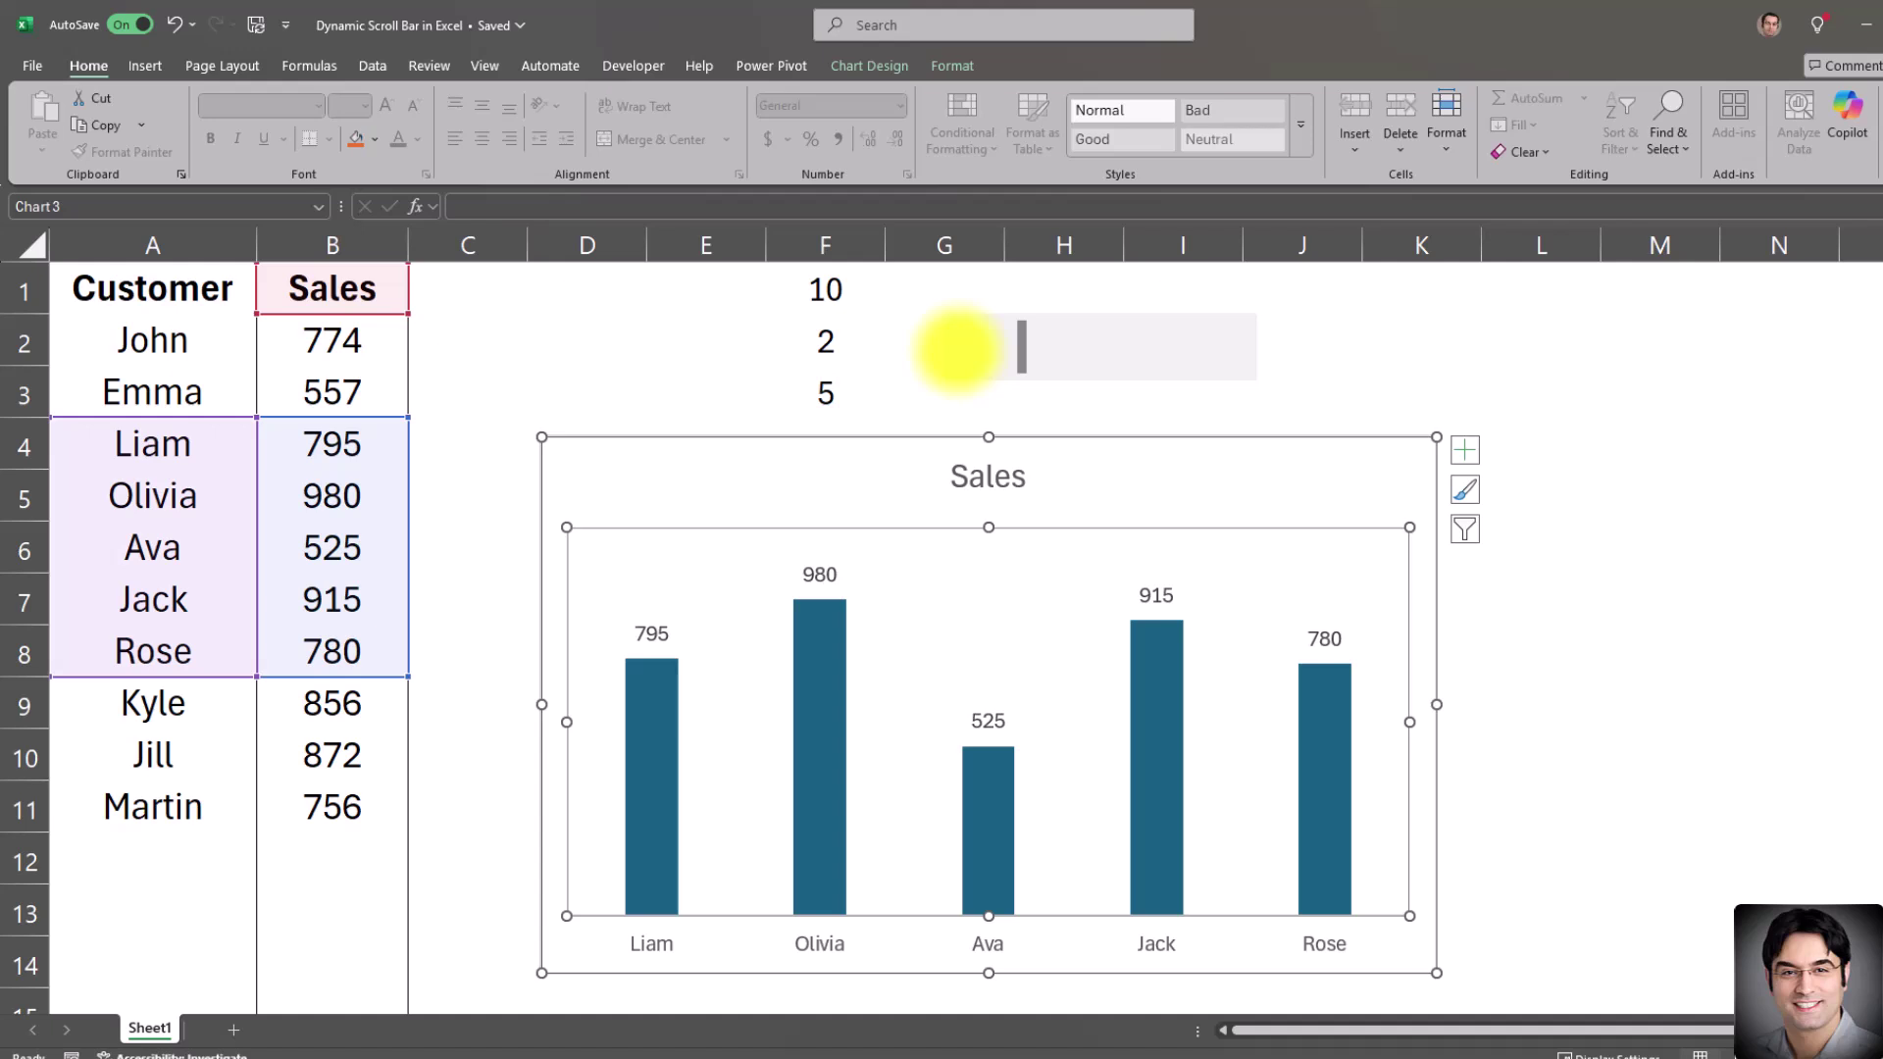
click(1025, 345)
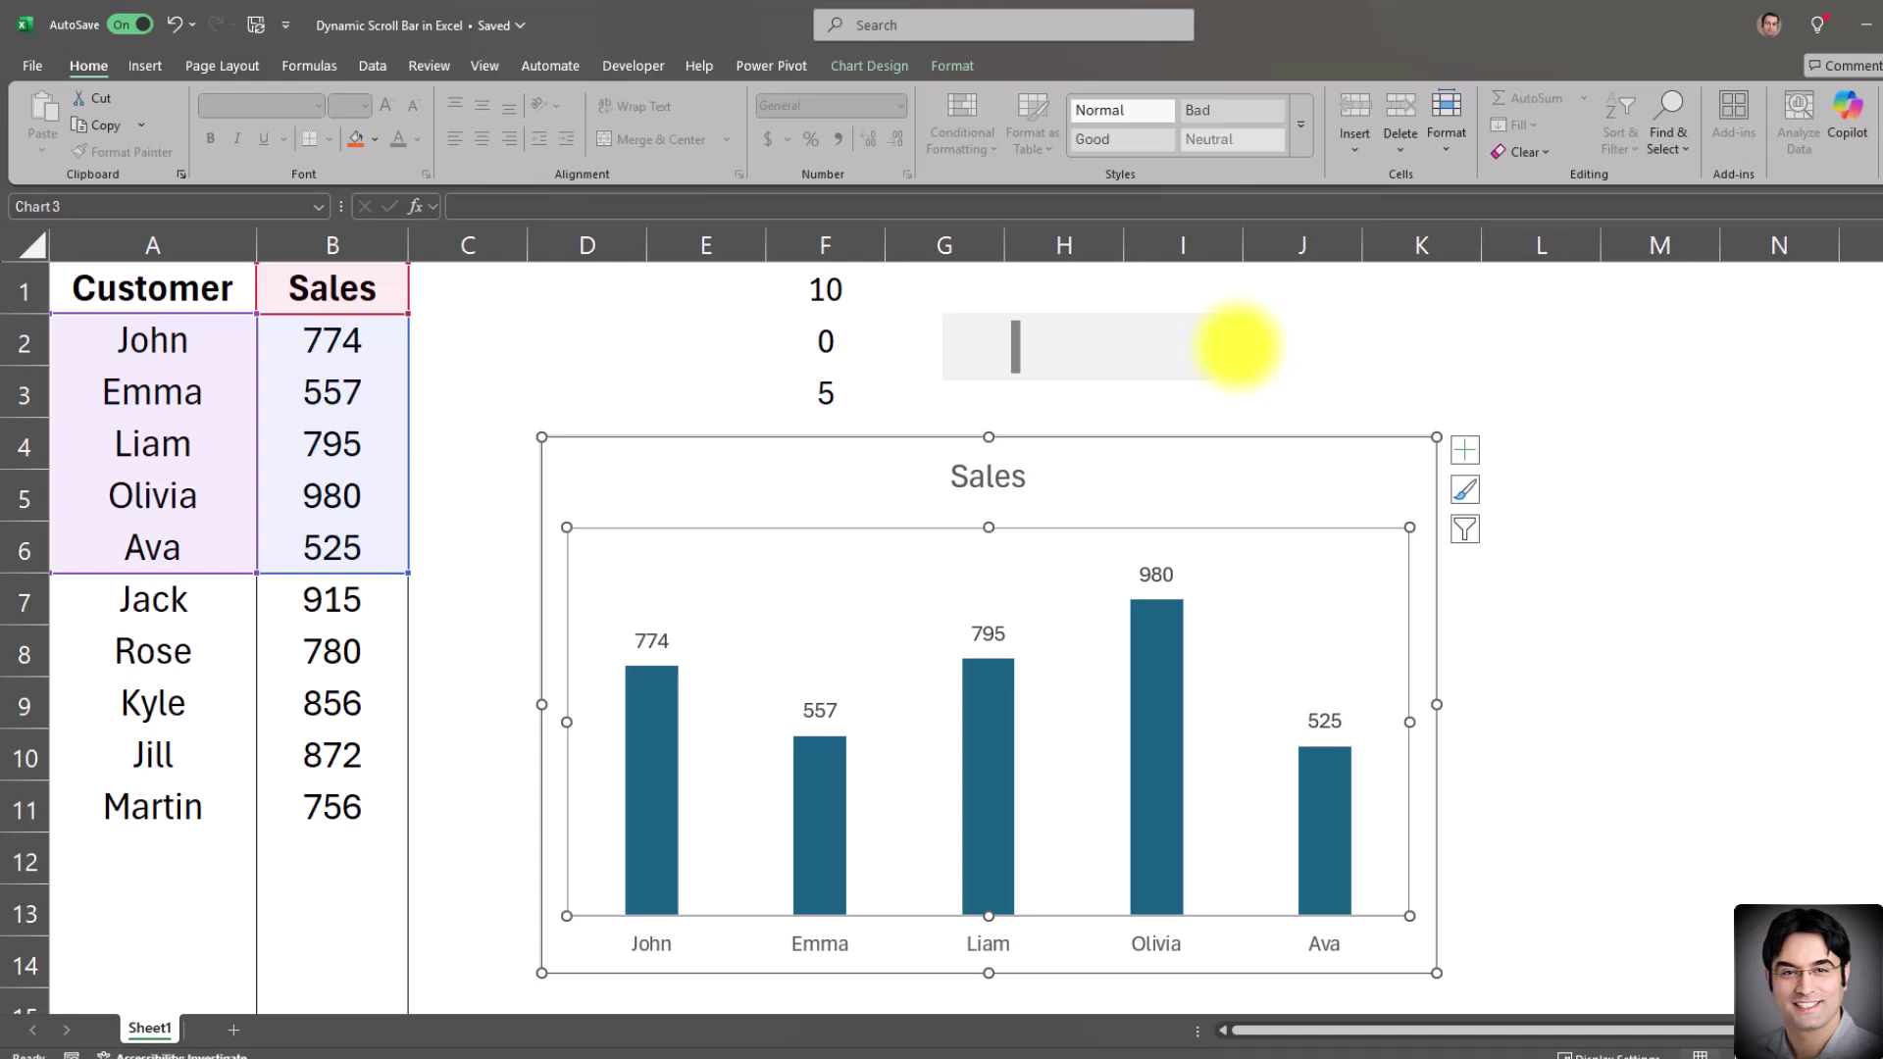
Step: Move the scroll bar one customer at a time back up to 5, check the plotted source rows, and deselect the chart
click(1237, 345)
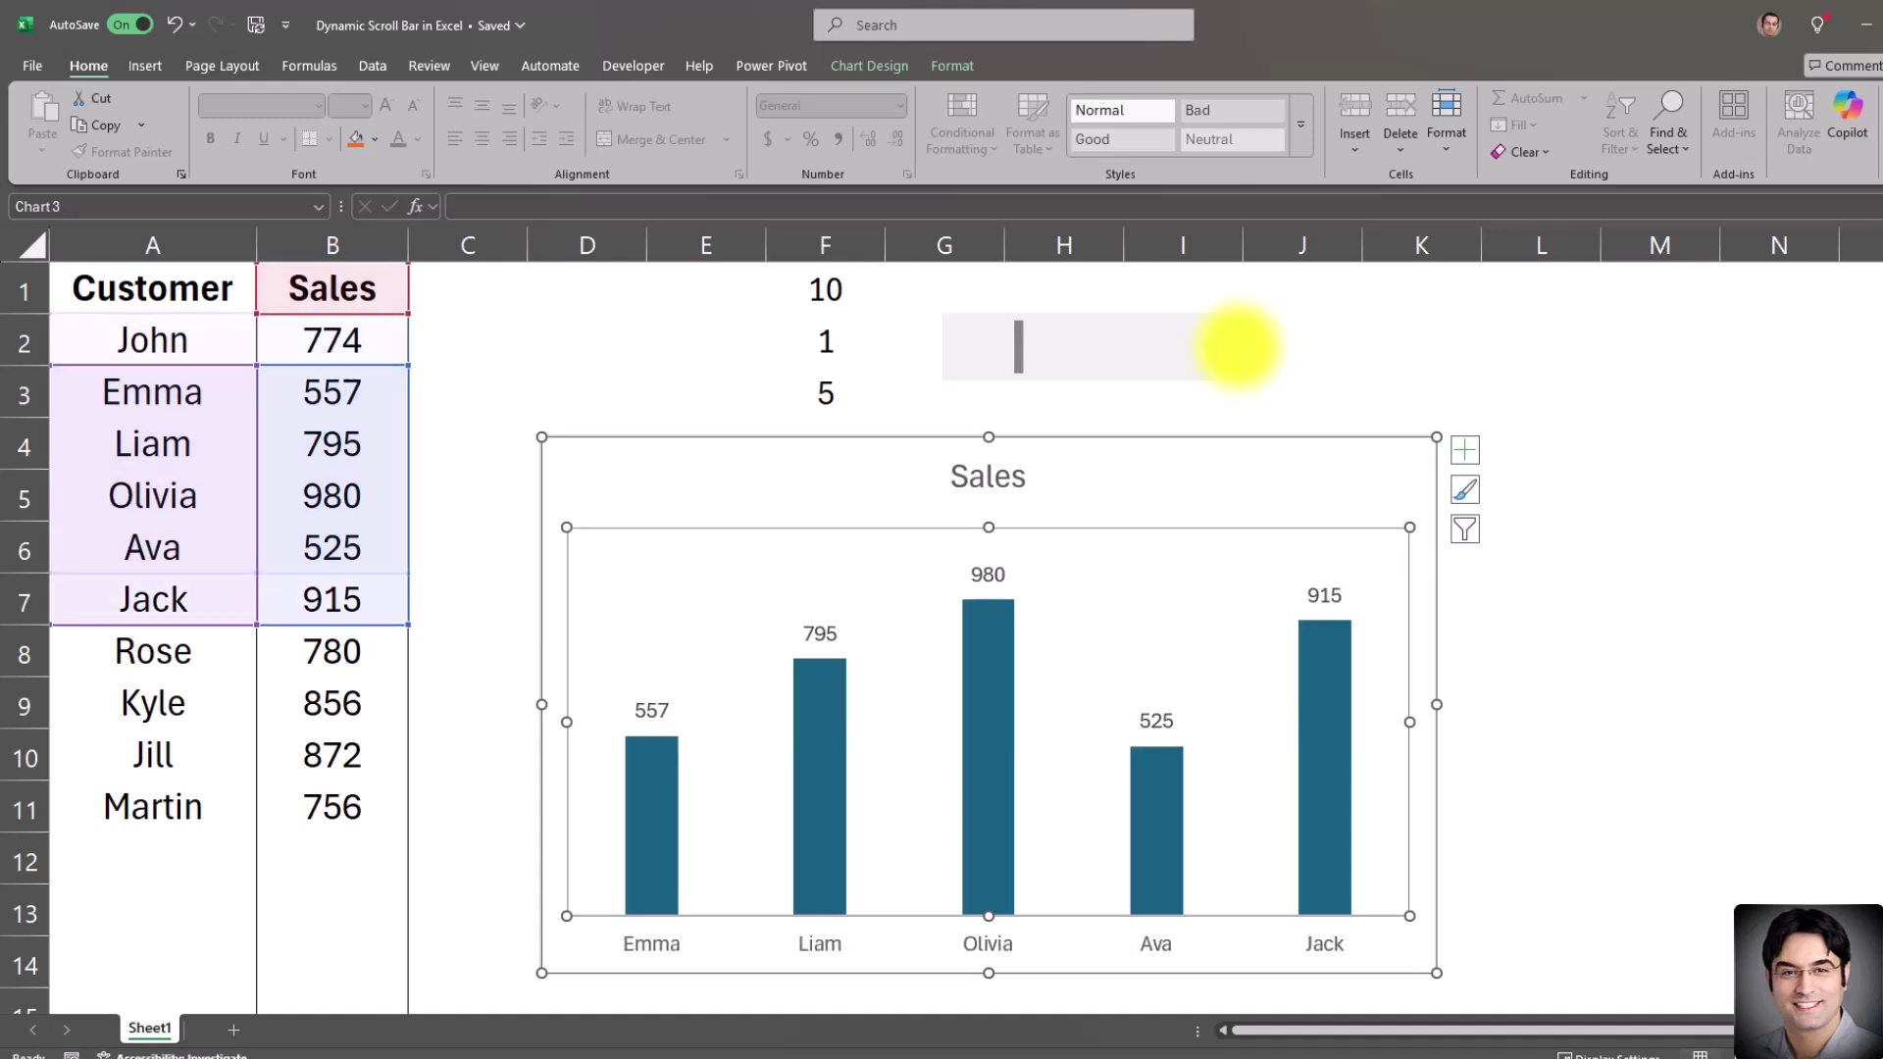
click(1237, 345)
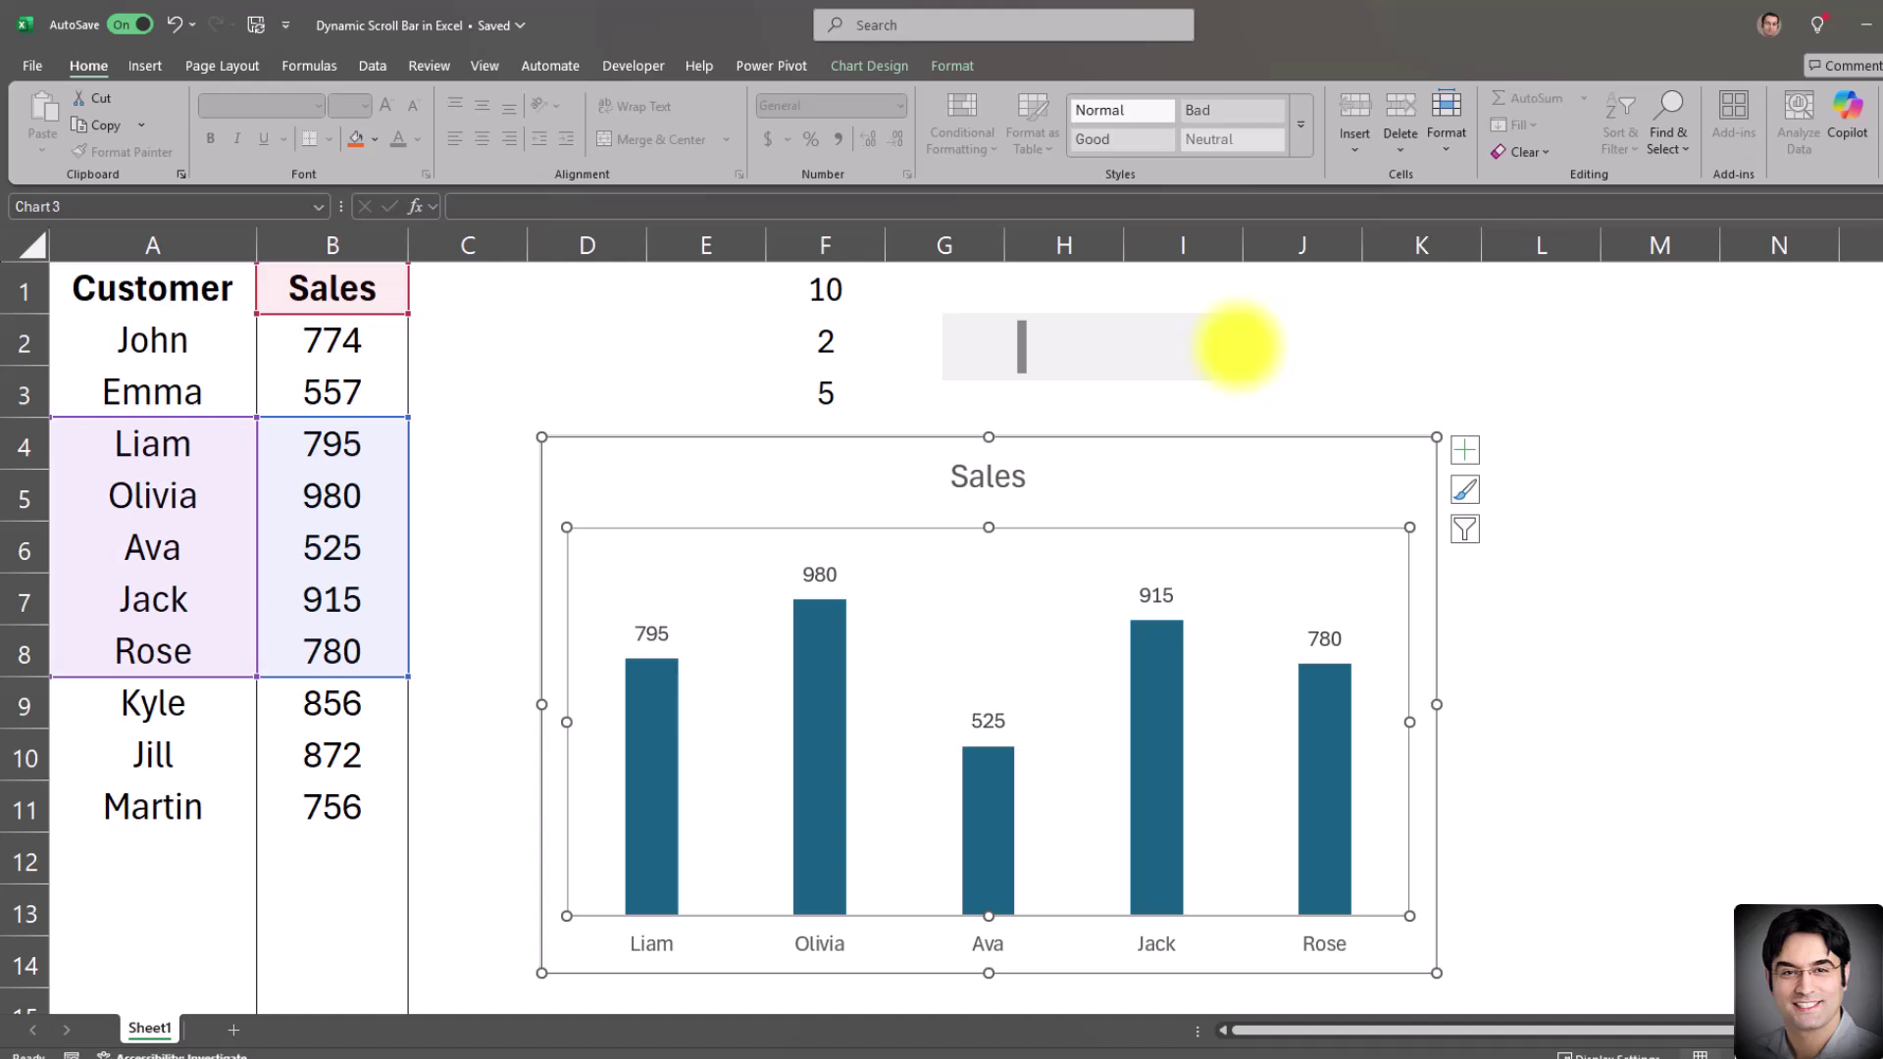
click(1237, 345)
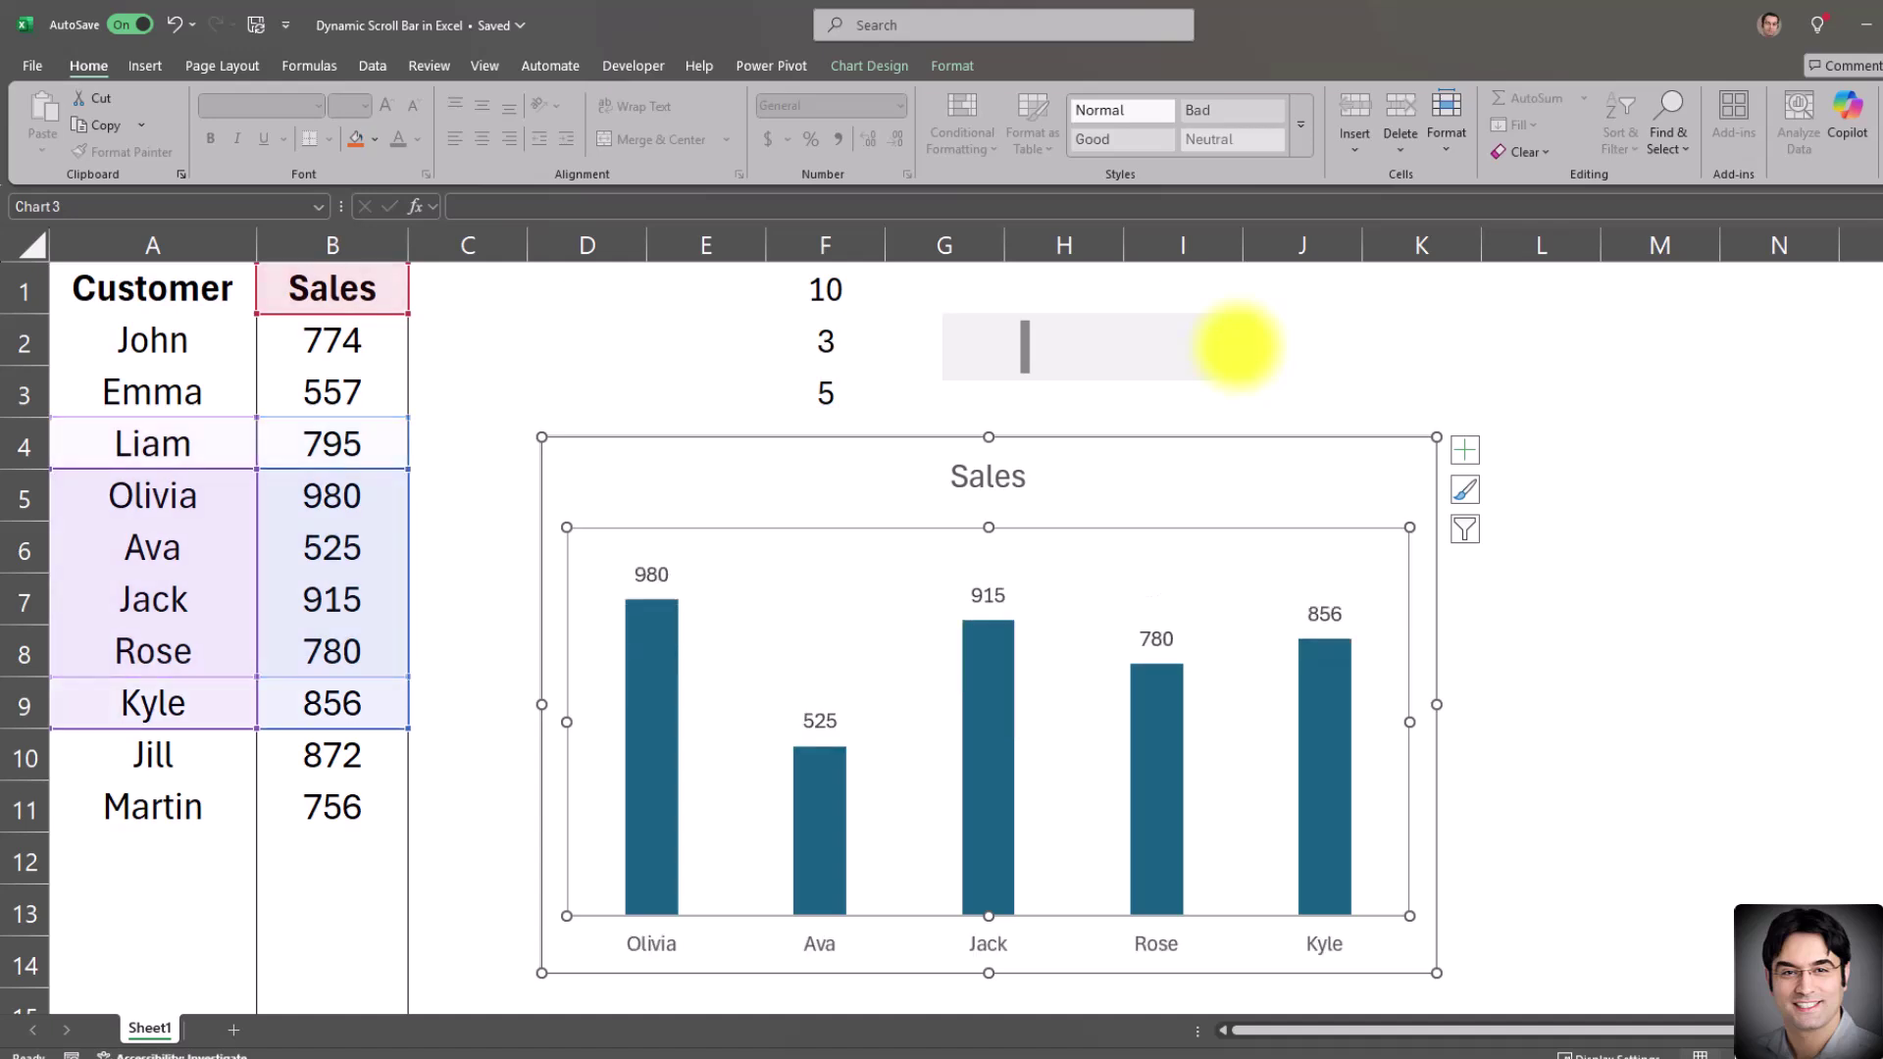
click(1237, 345)
click(1237, 346)
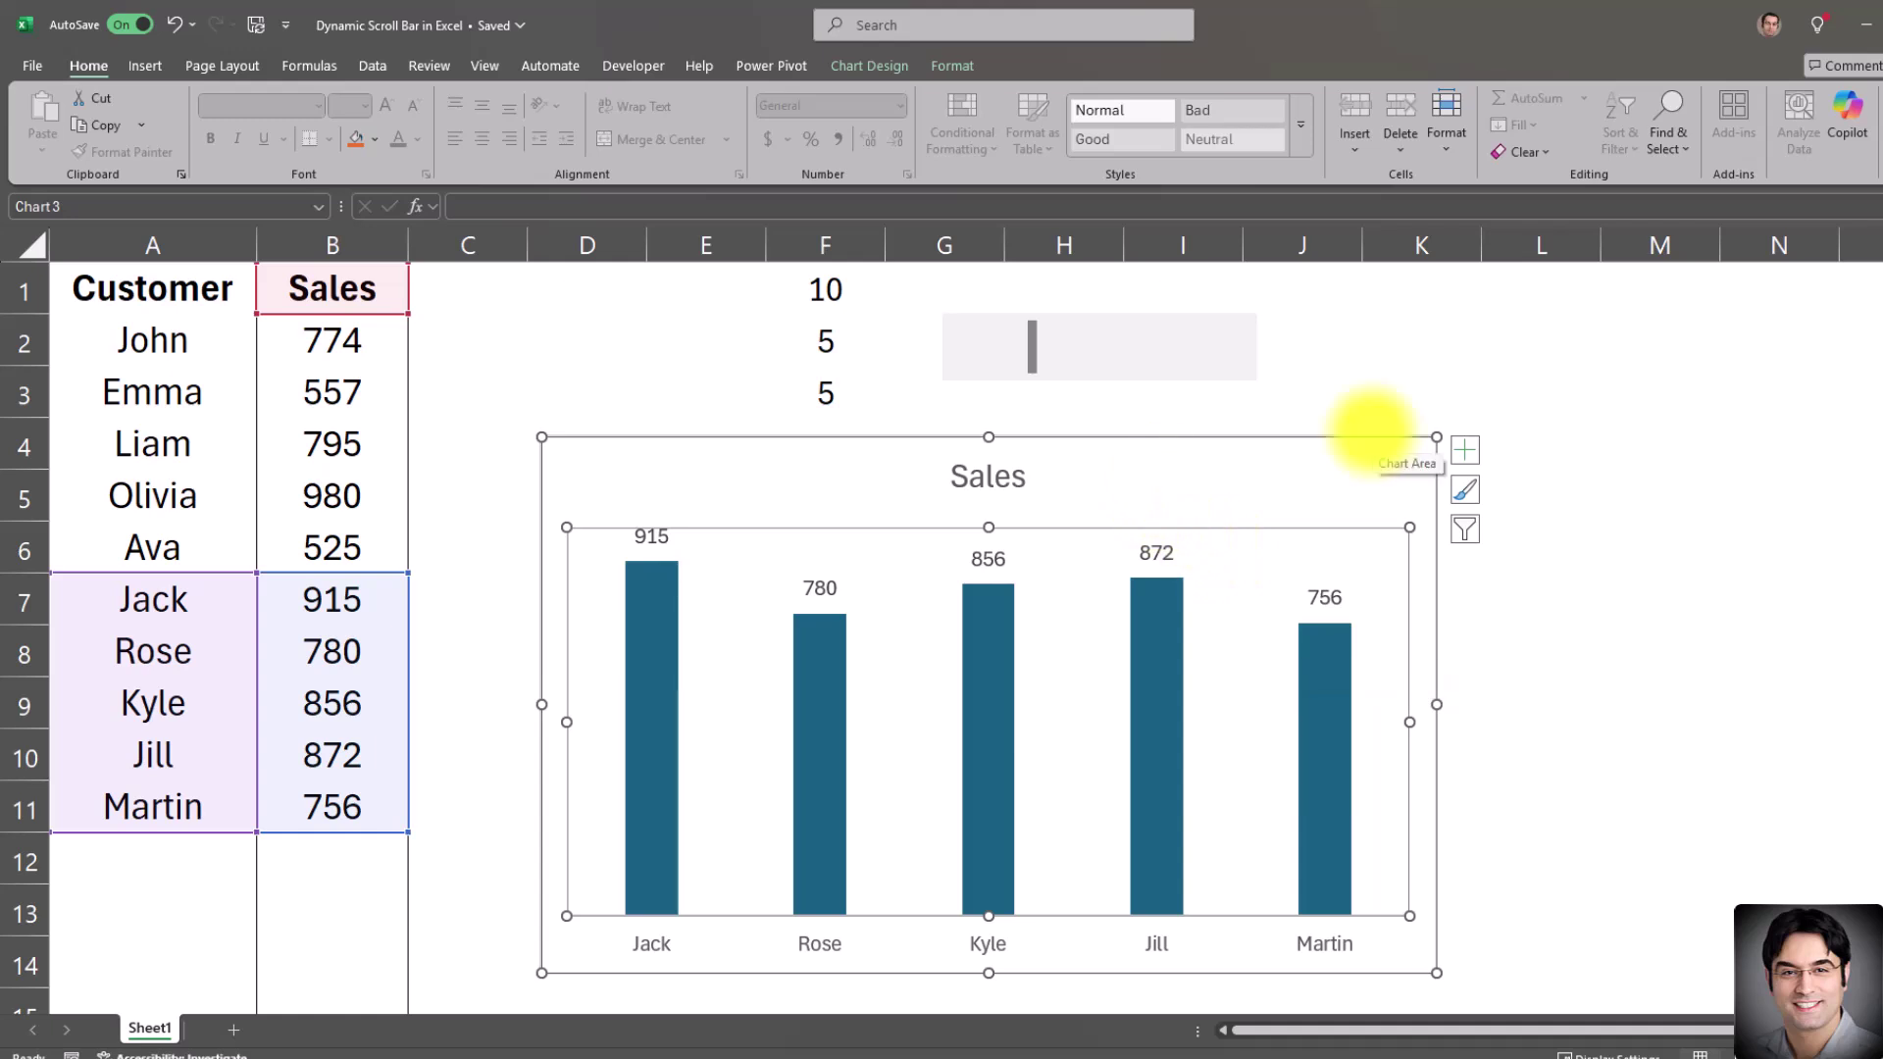
click(1439, 382)
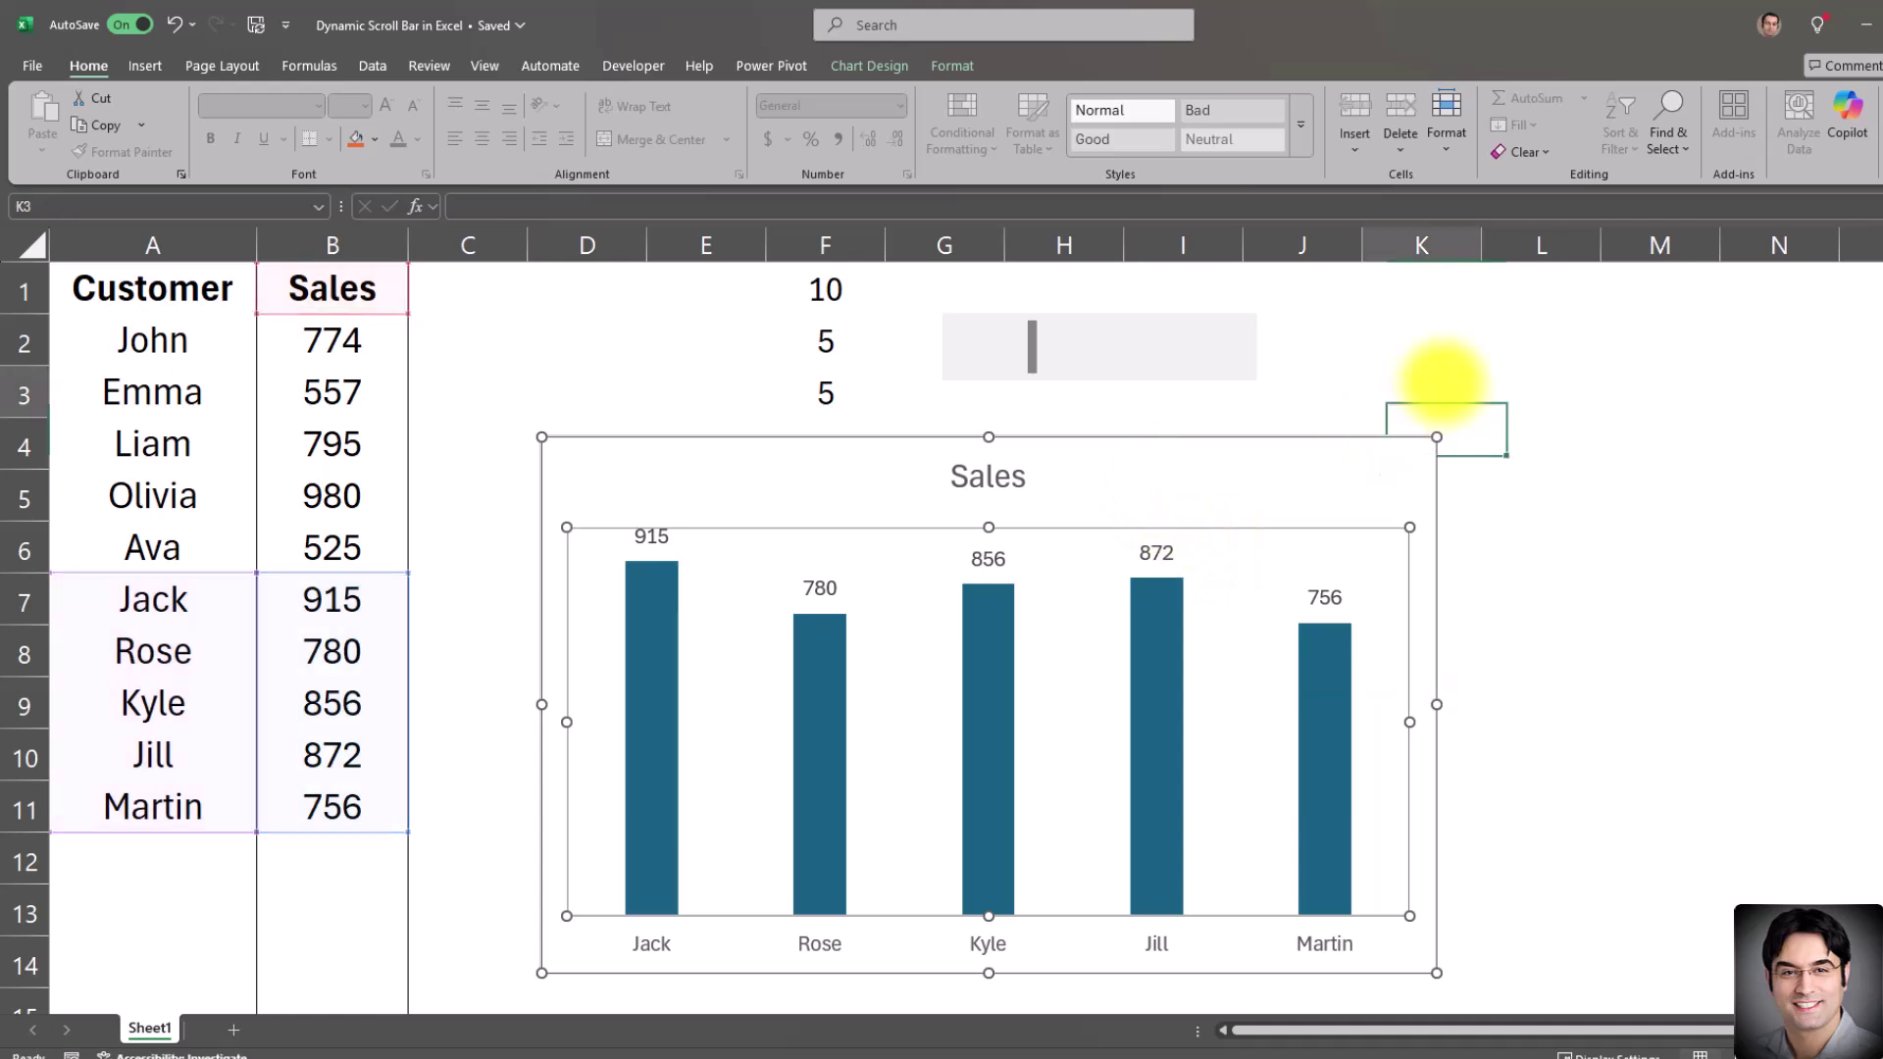